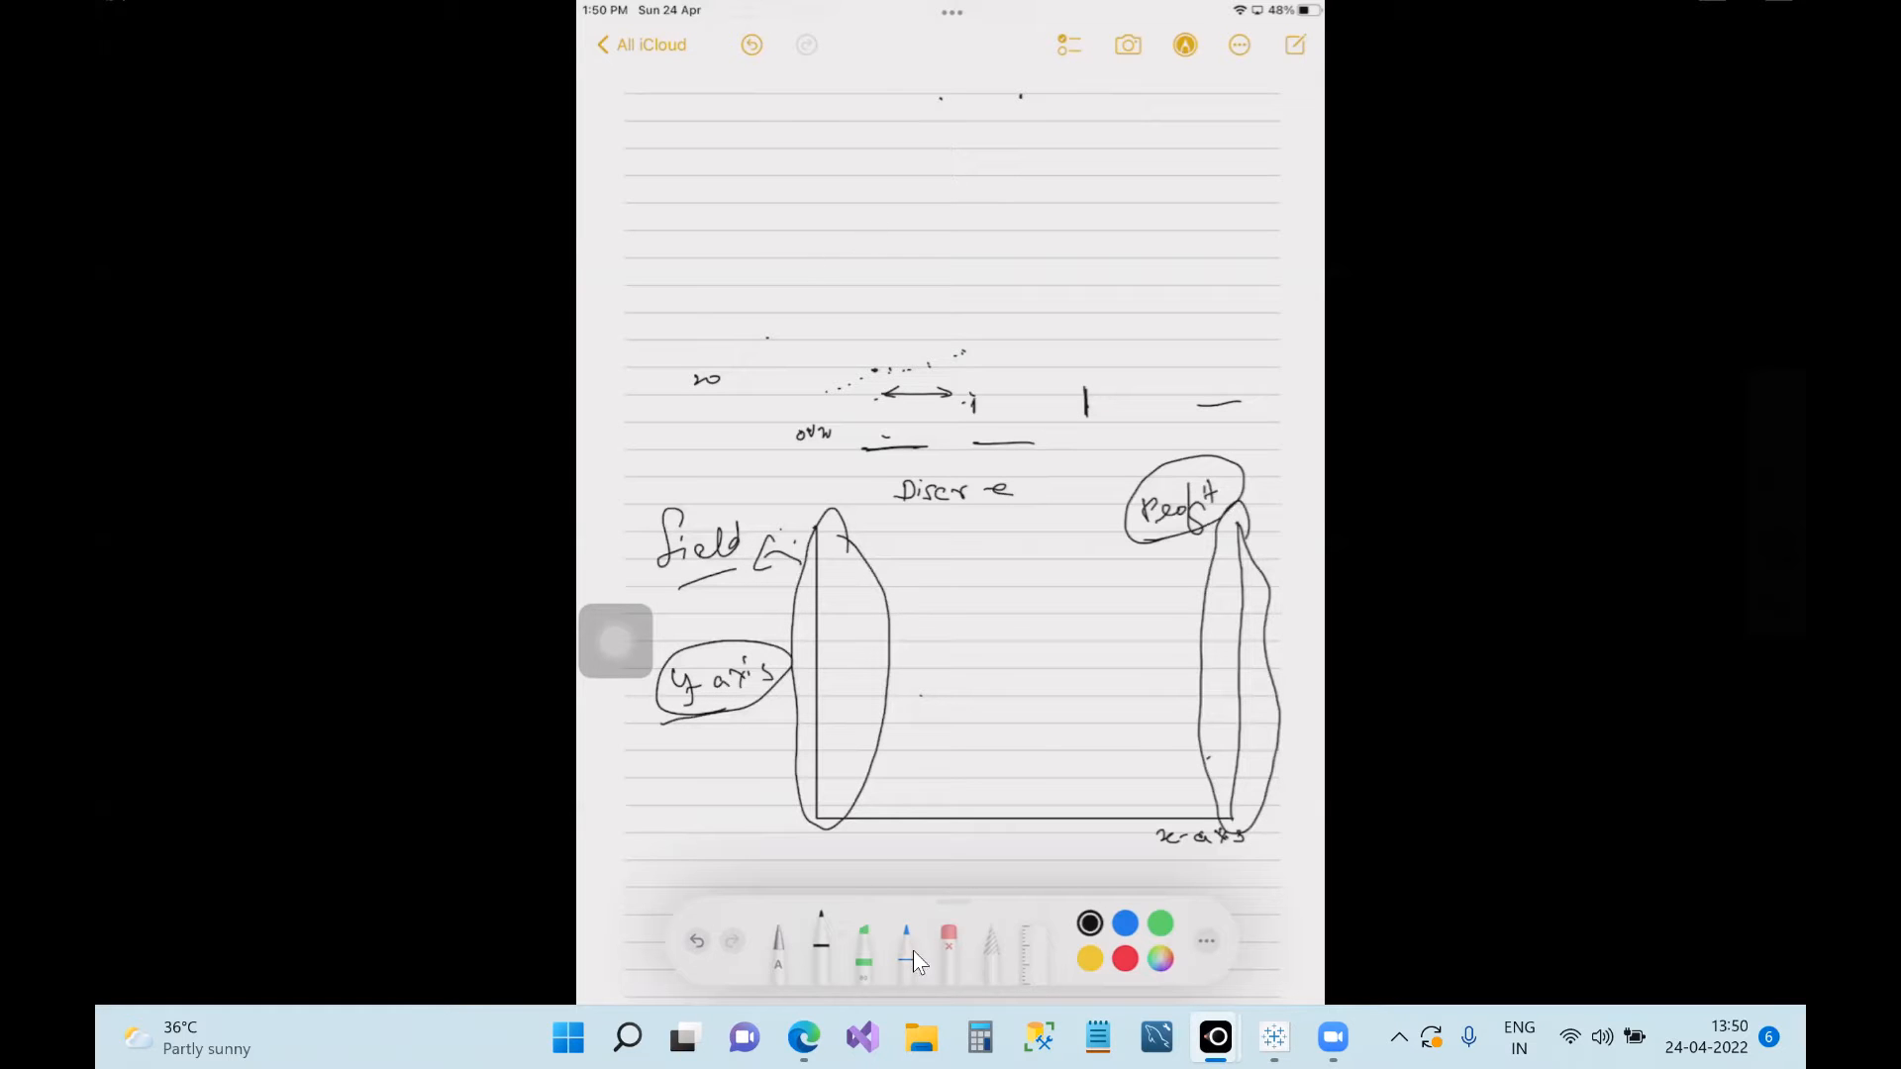
Step: In Tableau, add Profit to the rows after Sales and set the mark type of both measures to Line
click(1271, 1035)
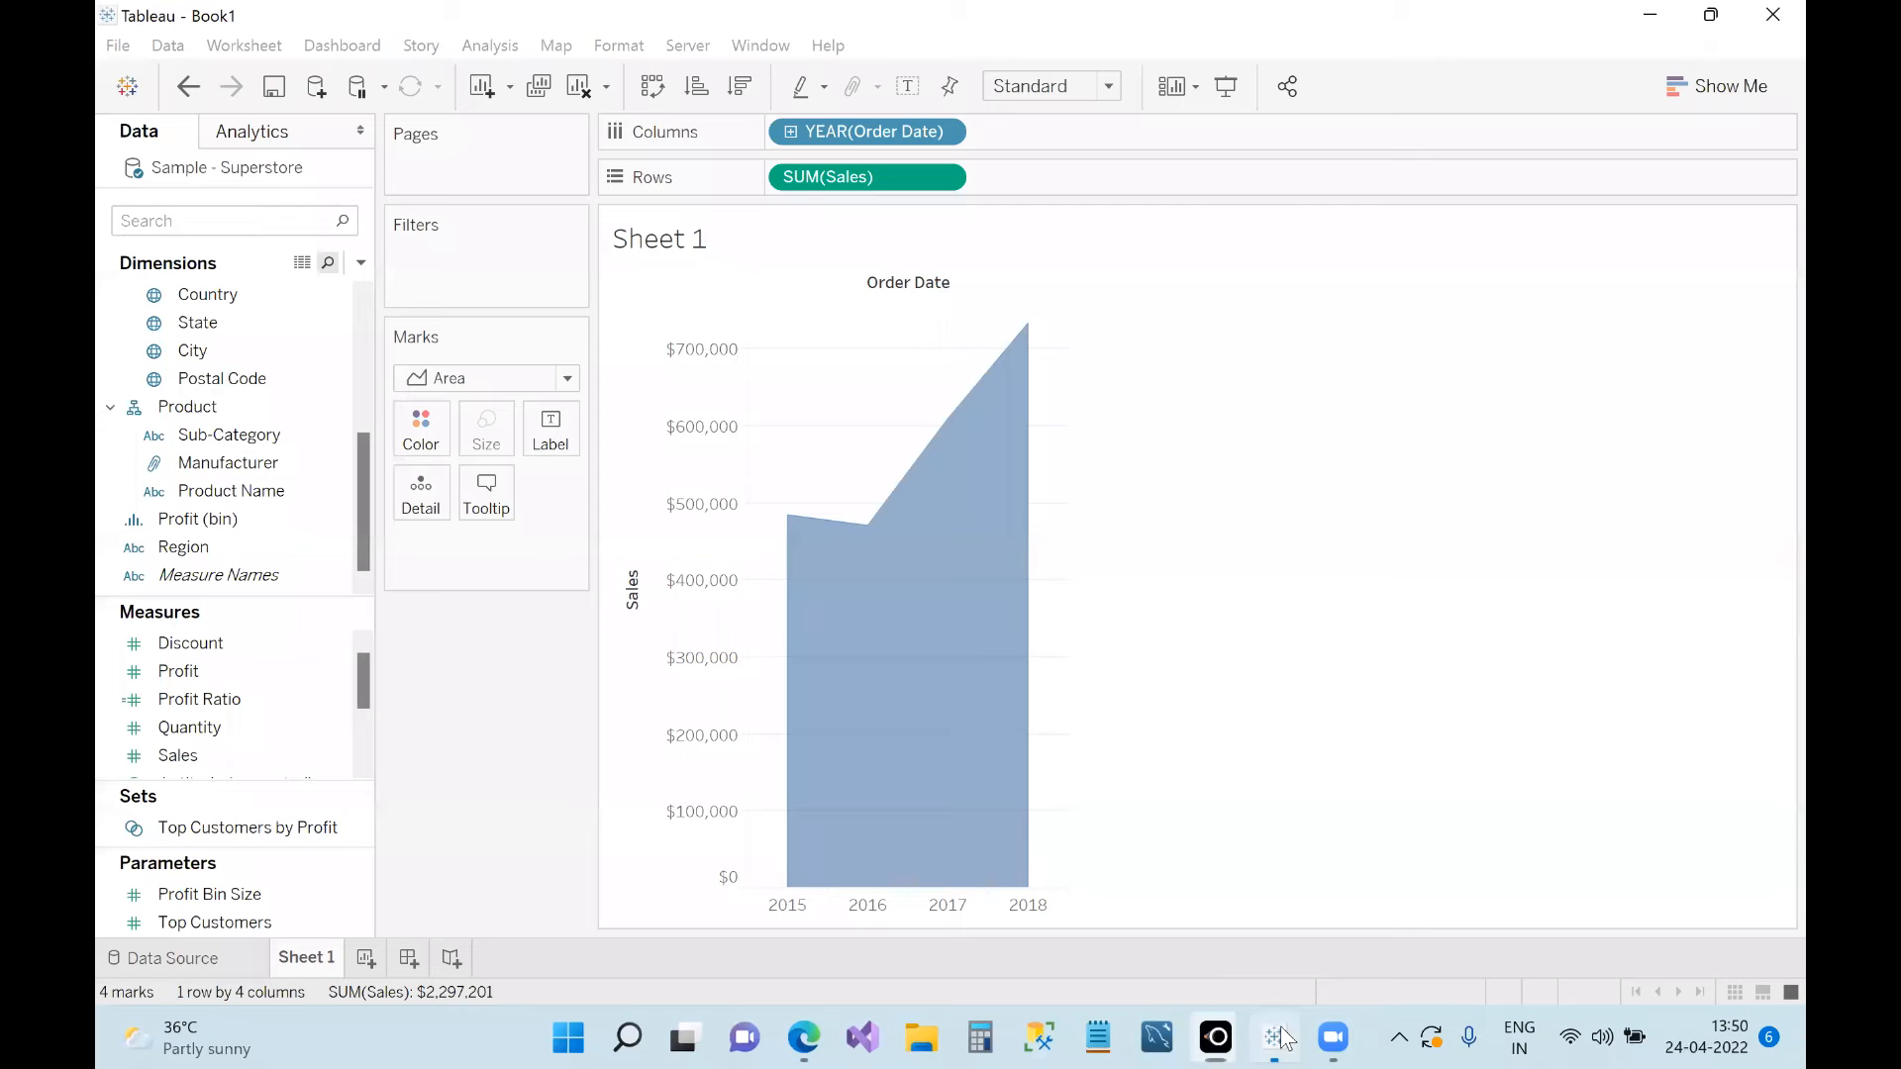
drag(168, 674, 1096, 178)
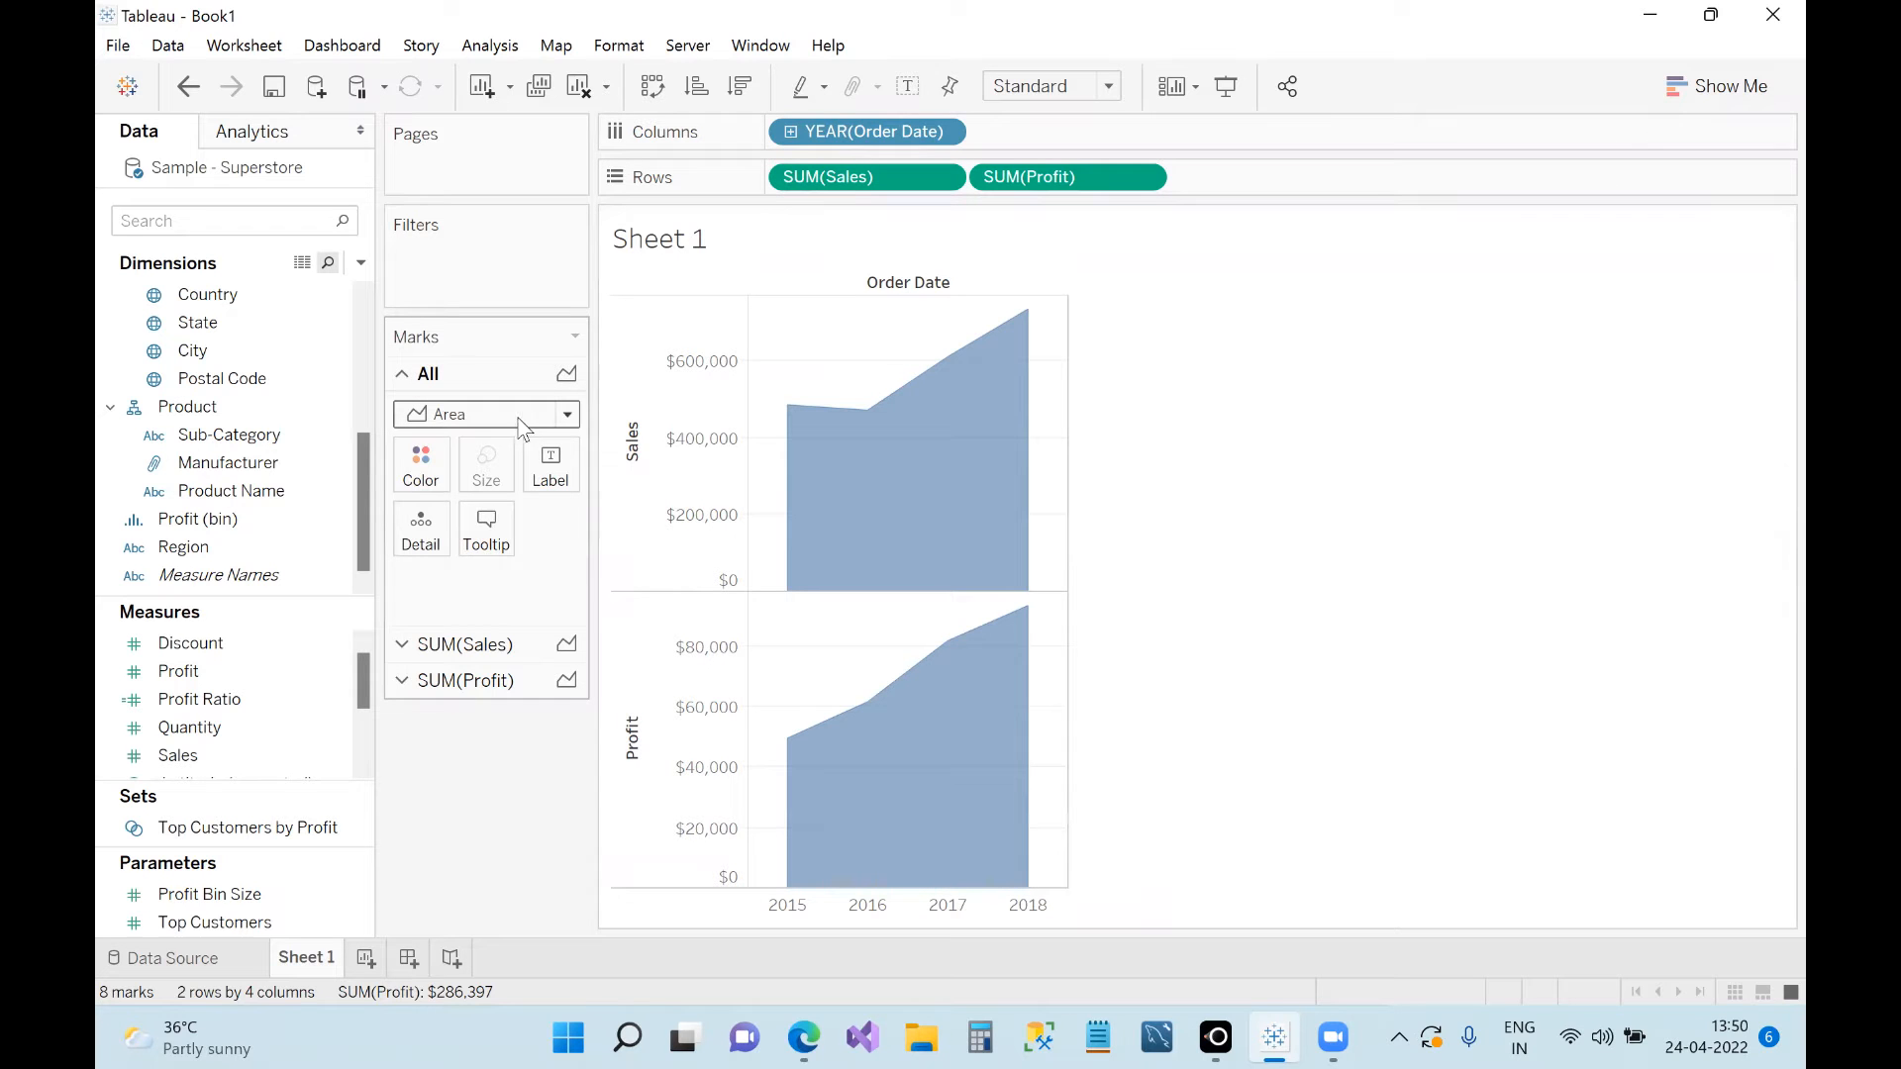
click(567, 415)
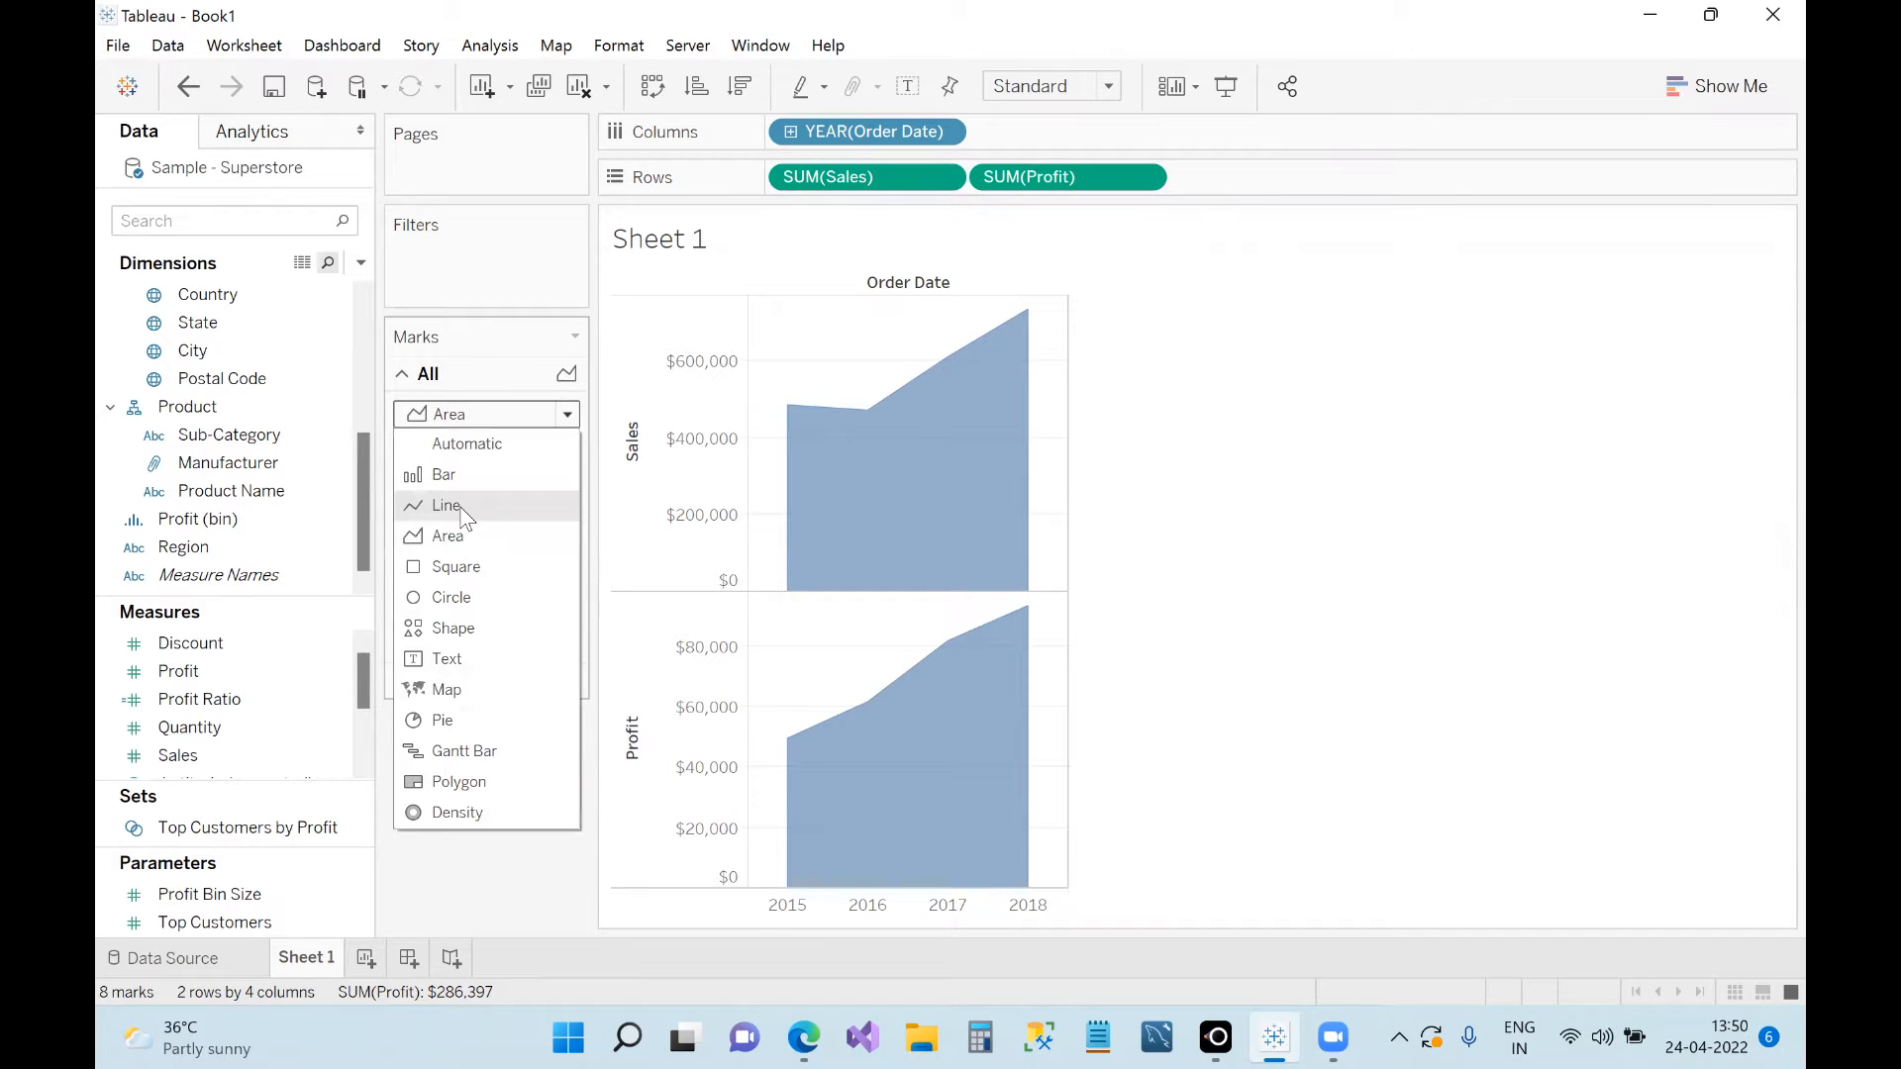
click(445, 506)
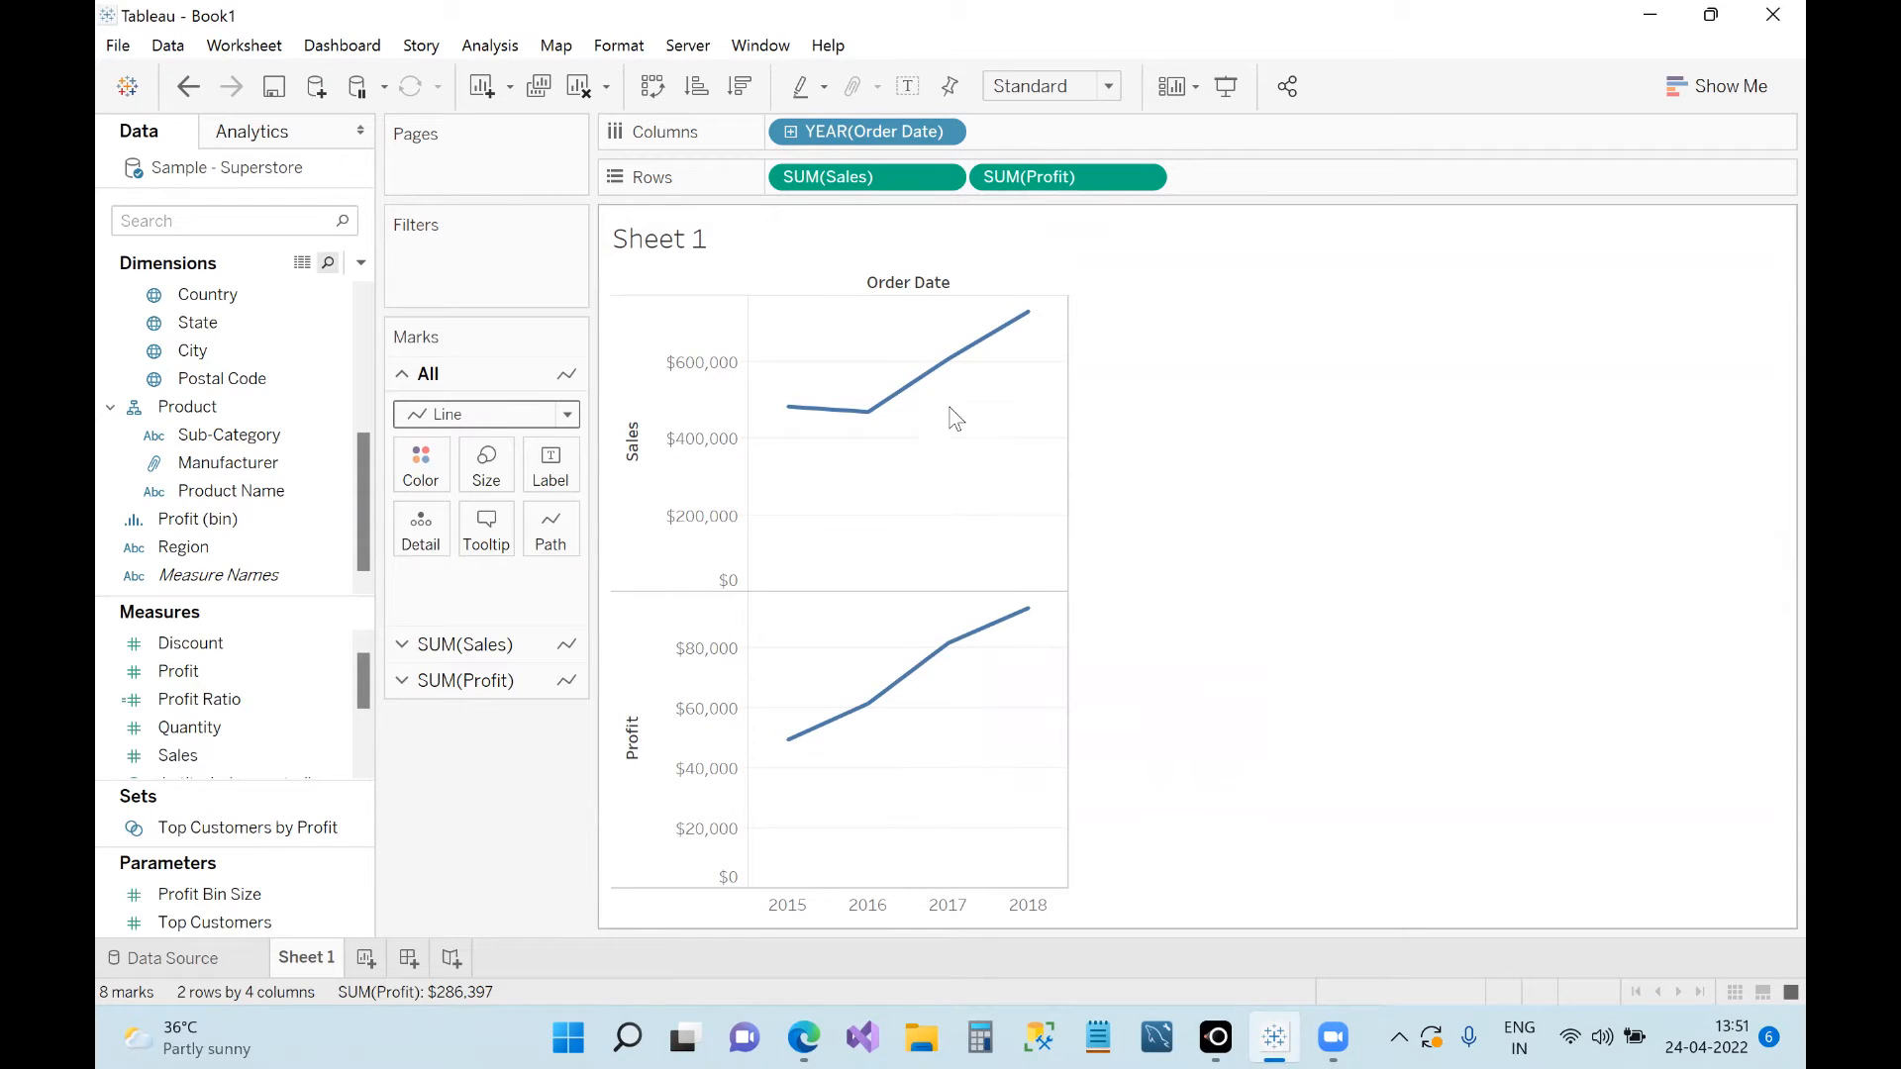
Step: Combine the Profit chart with the Sales chart as a dual axis
mouse_move(796, 761)
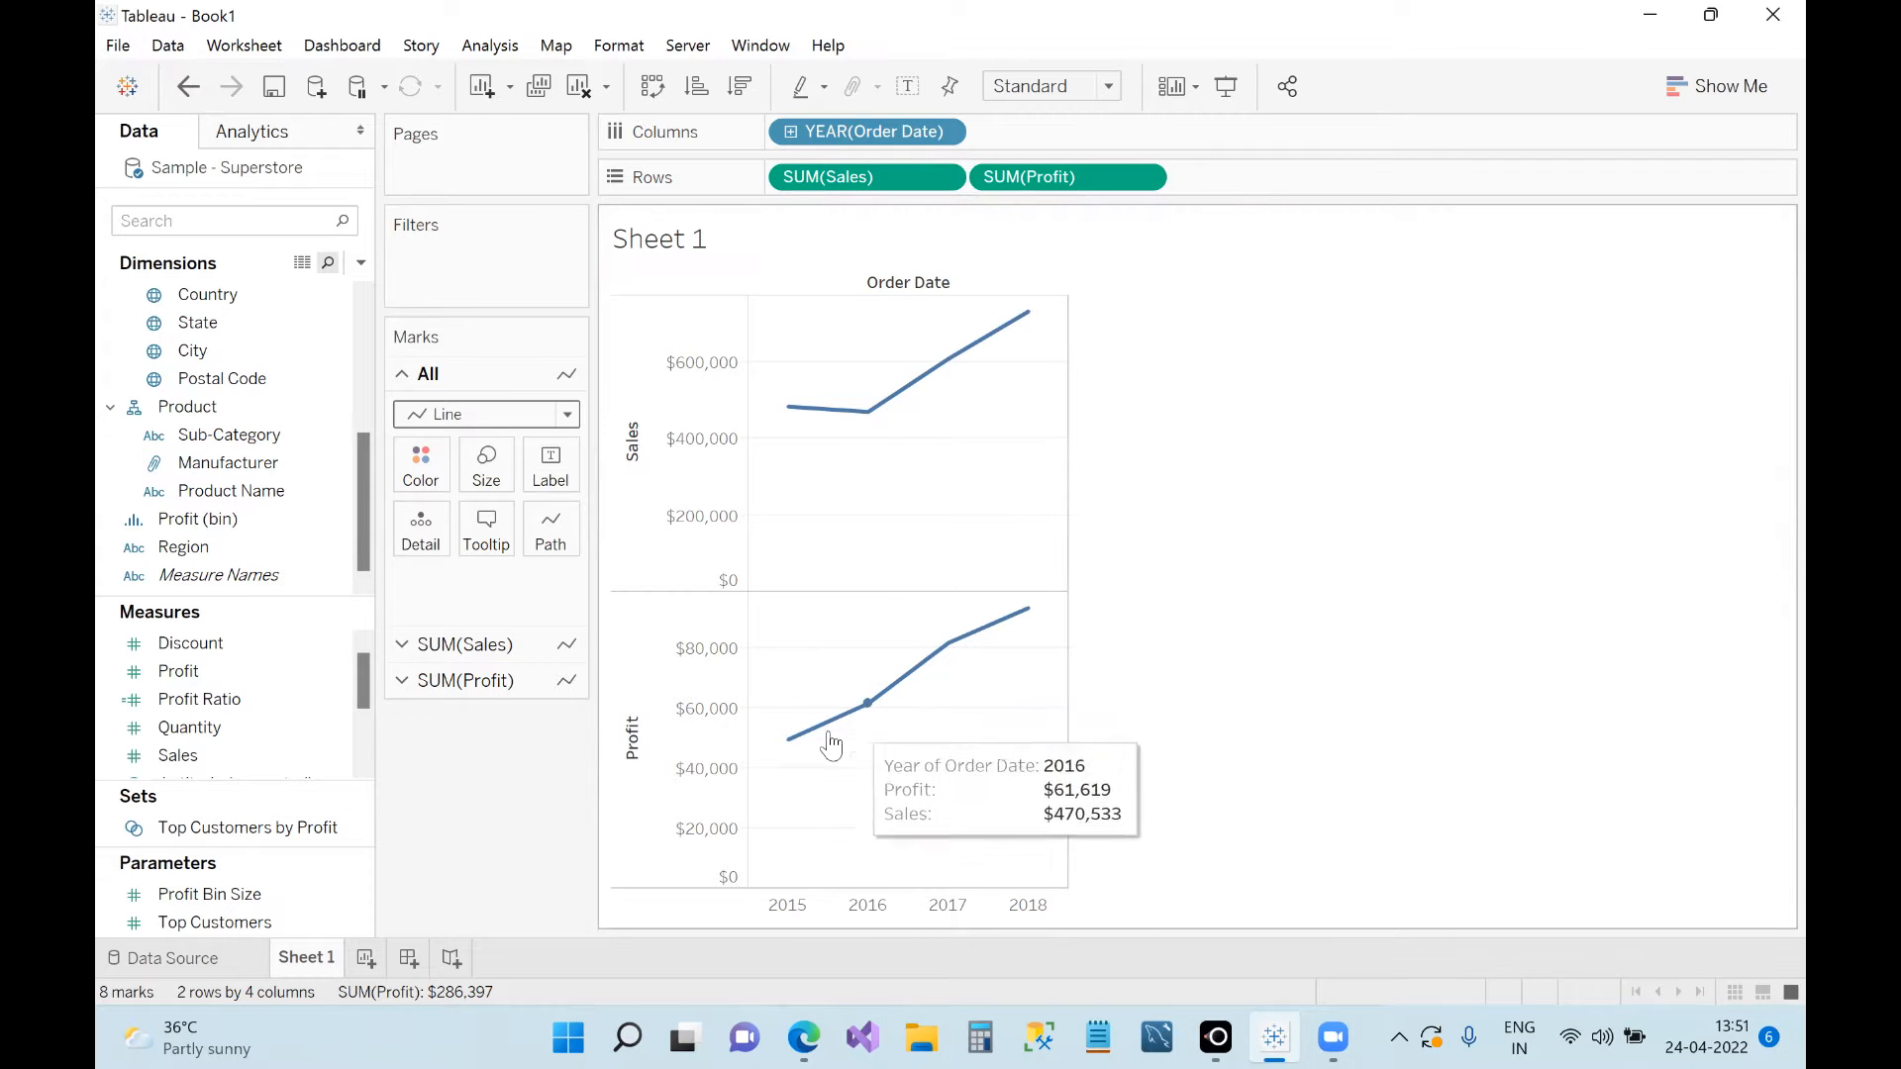
mouse_move(947, 642)
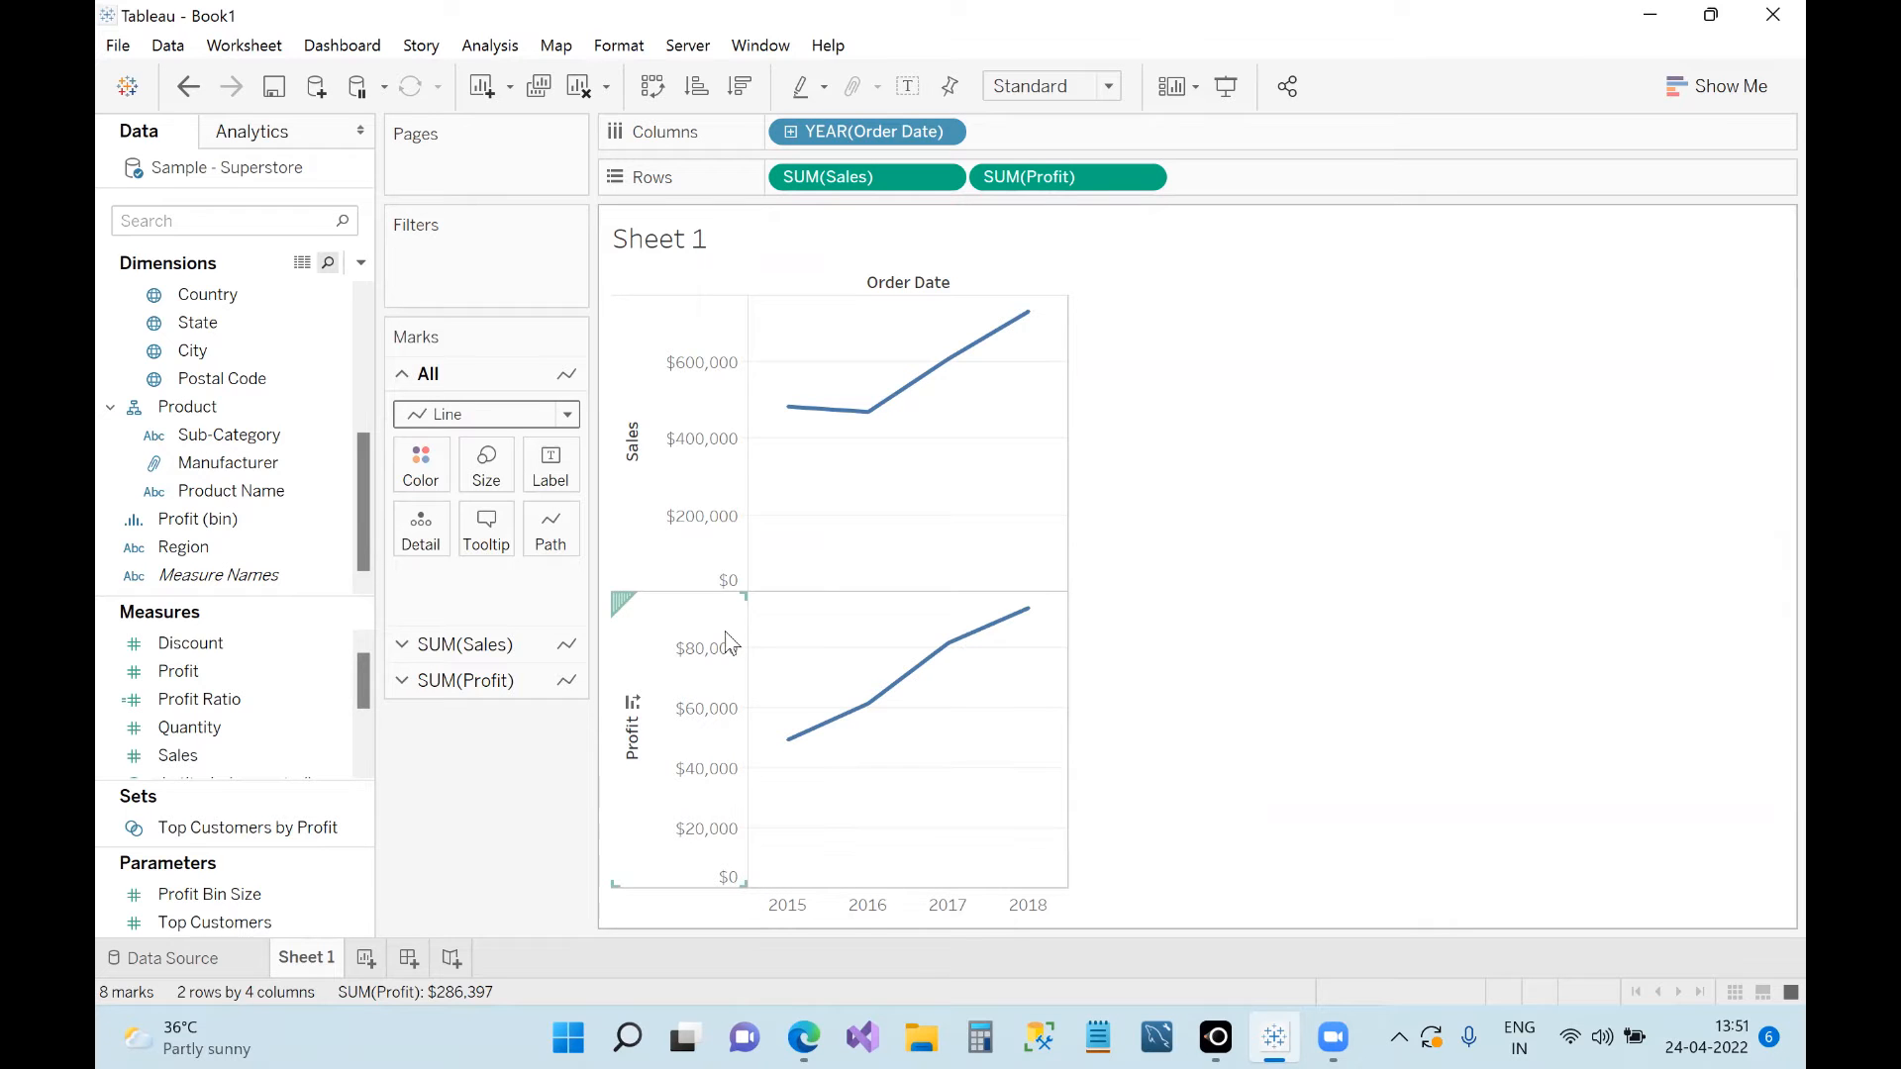
right_click(645, 638)
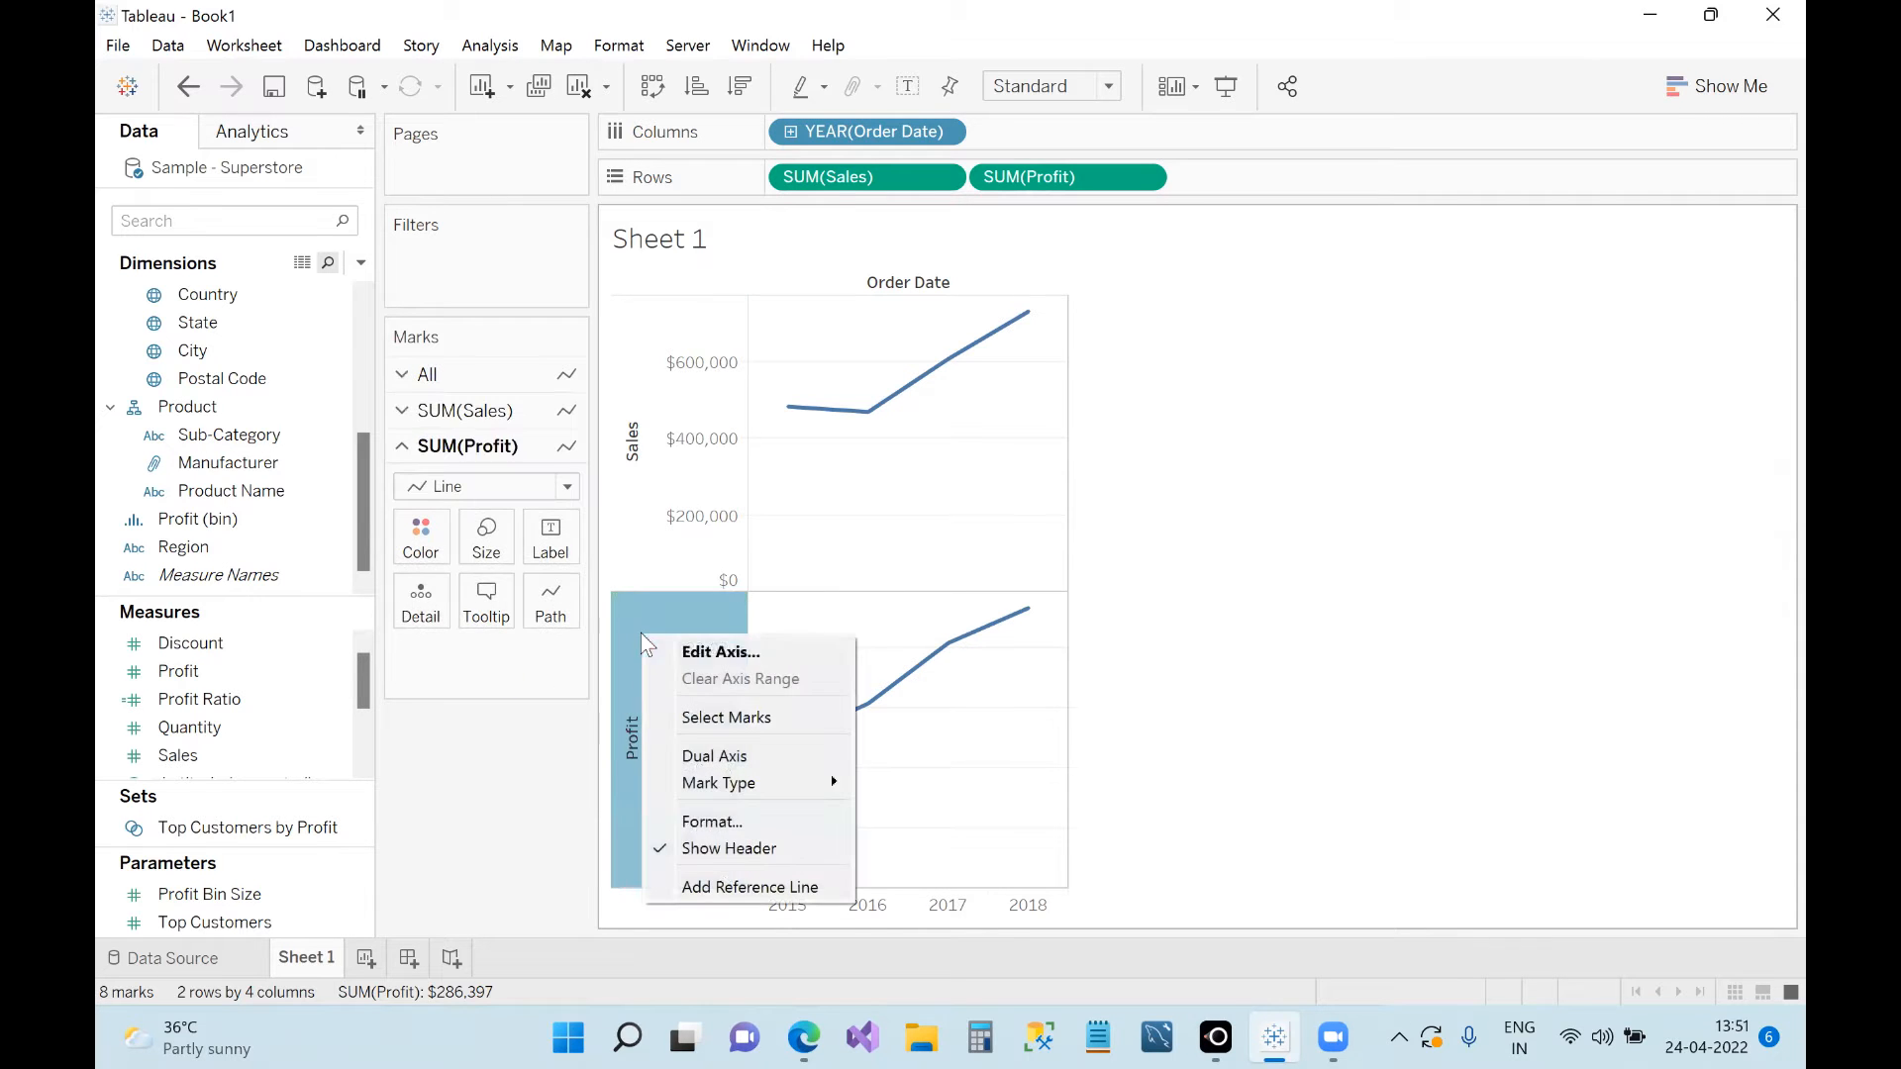
click(753, 762)
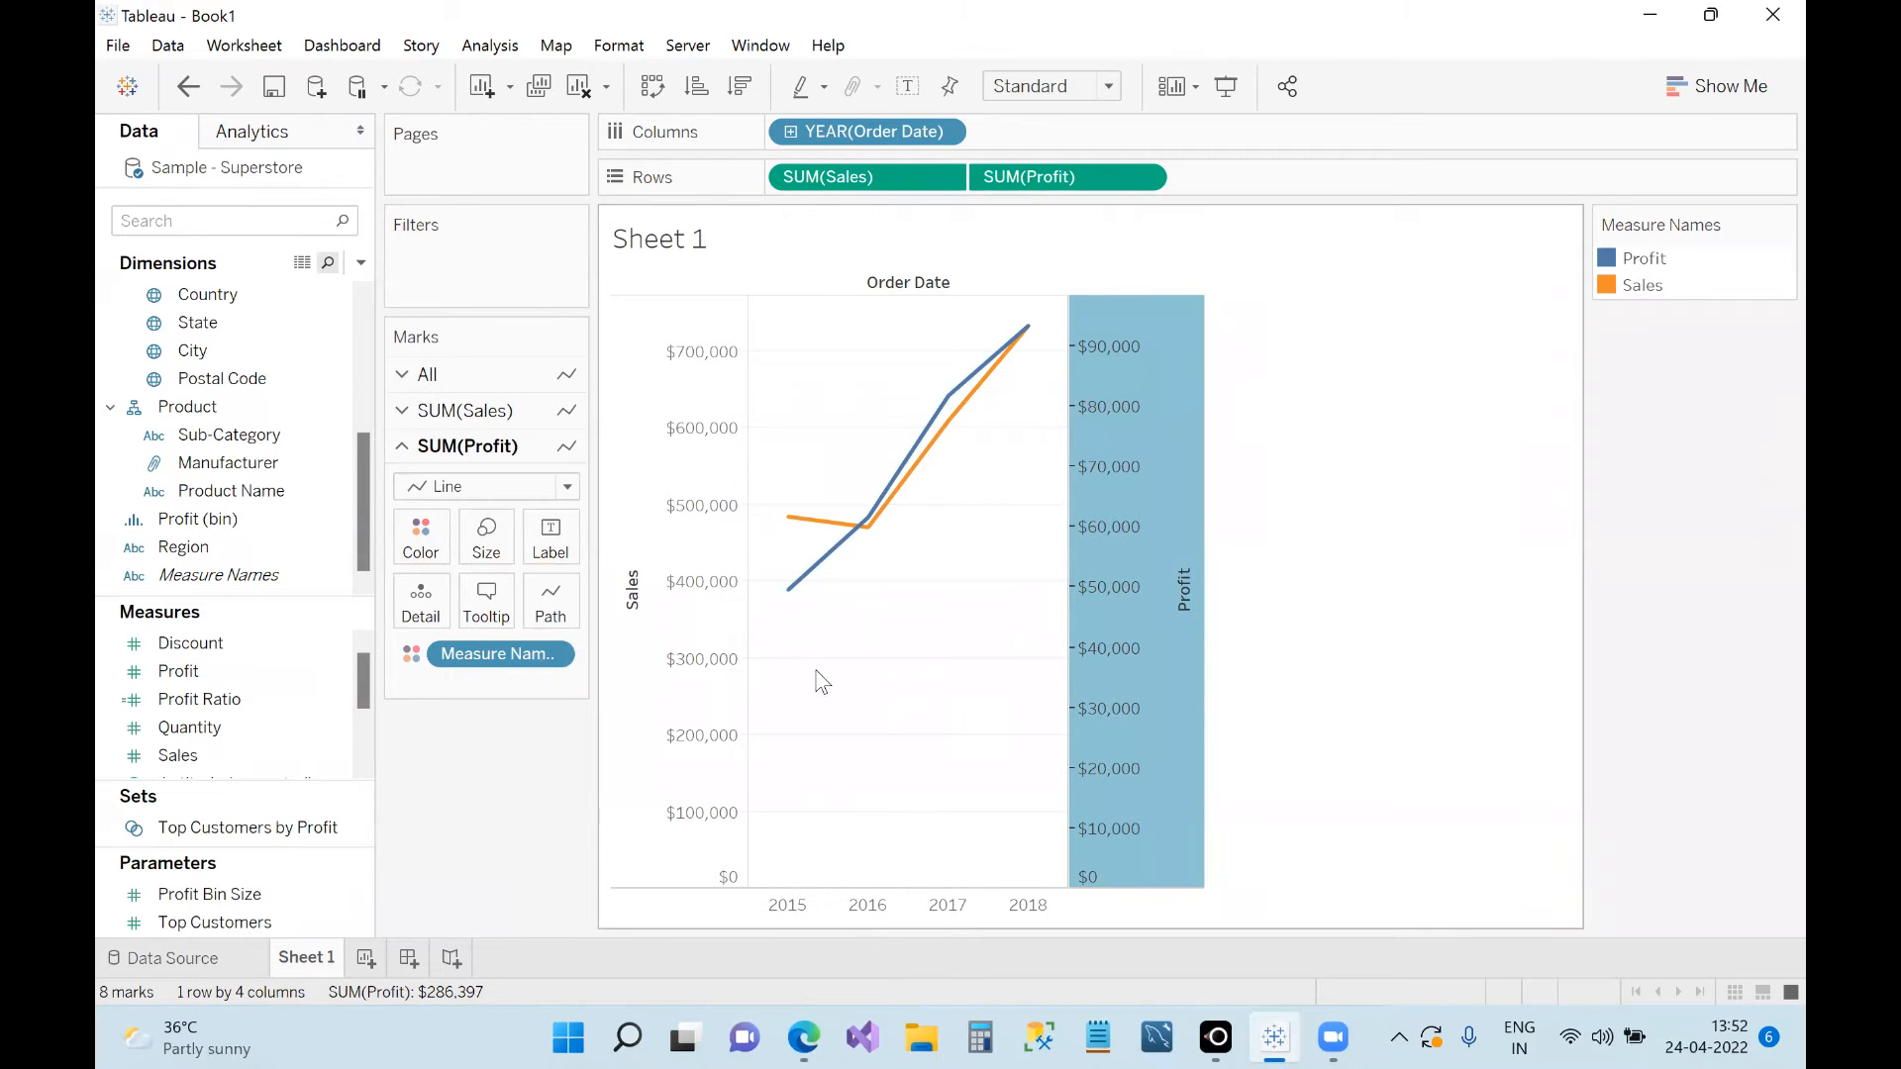
Step: Synchronize the Profit axis with the Sales axis and hide the Profit axis header
mouse_move(798, 592)
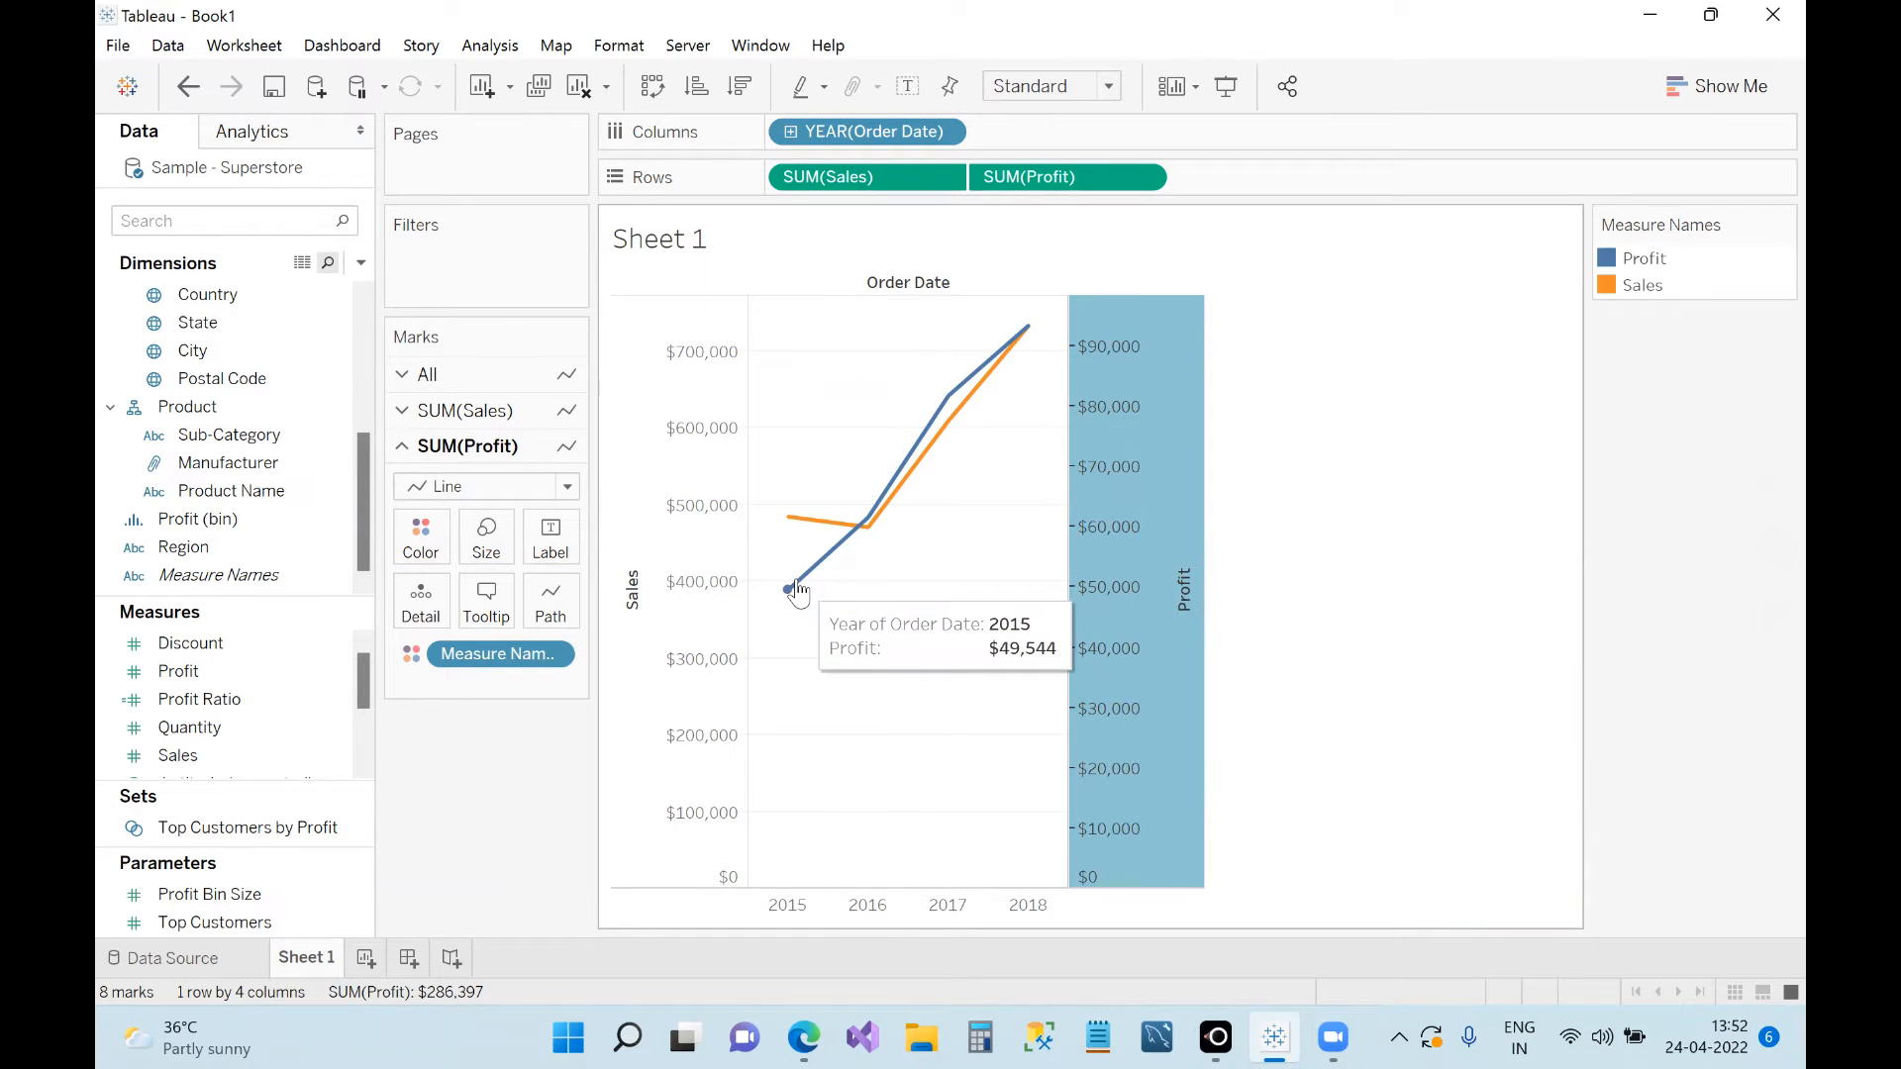
mouse_move(793, 523)
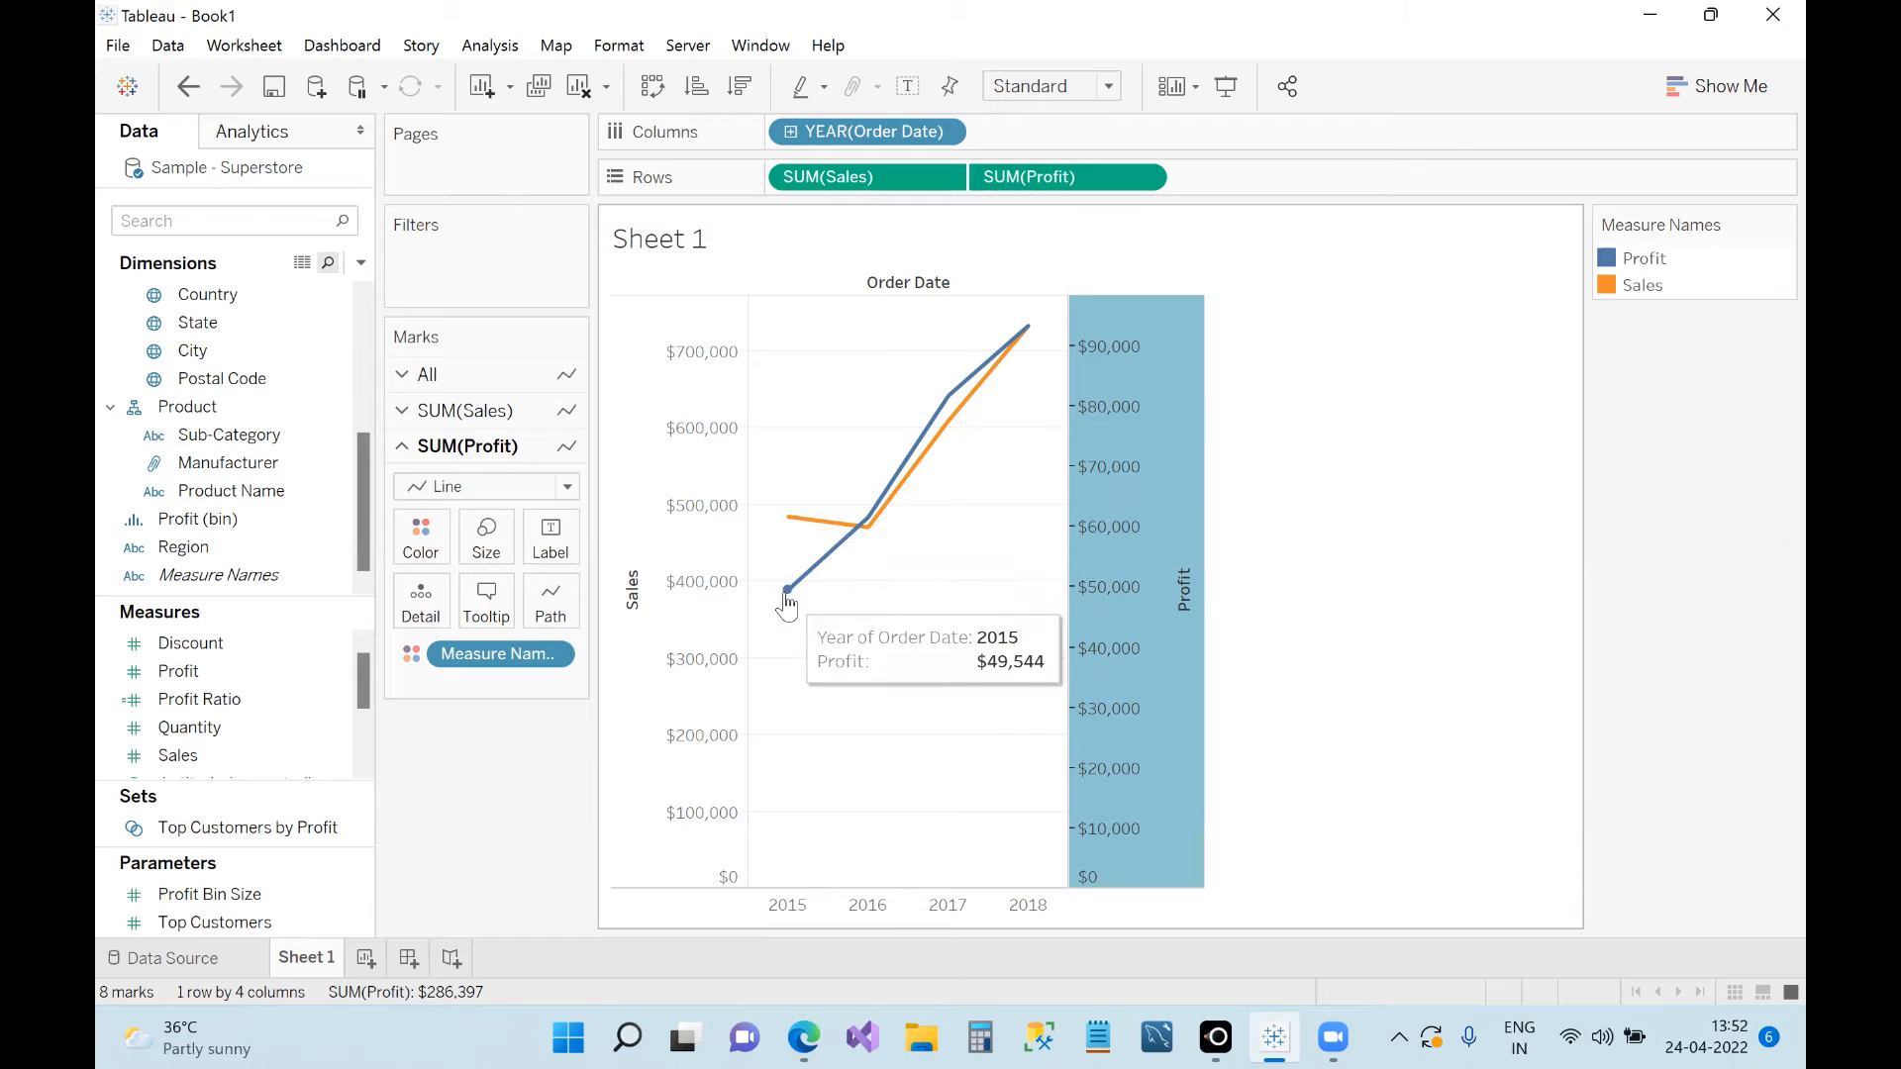
mouse_move(869, 542)
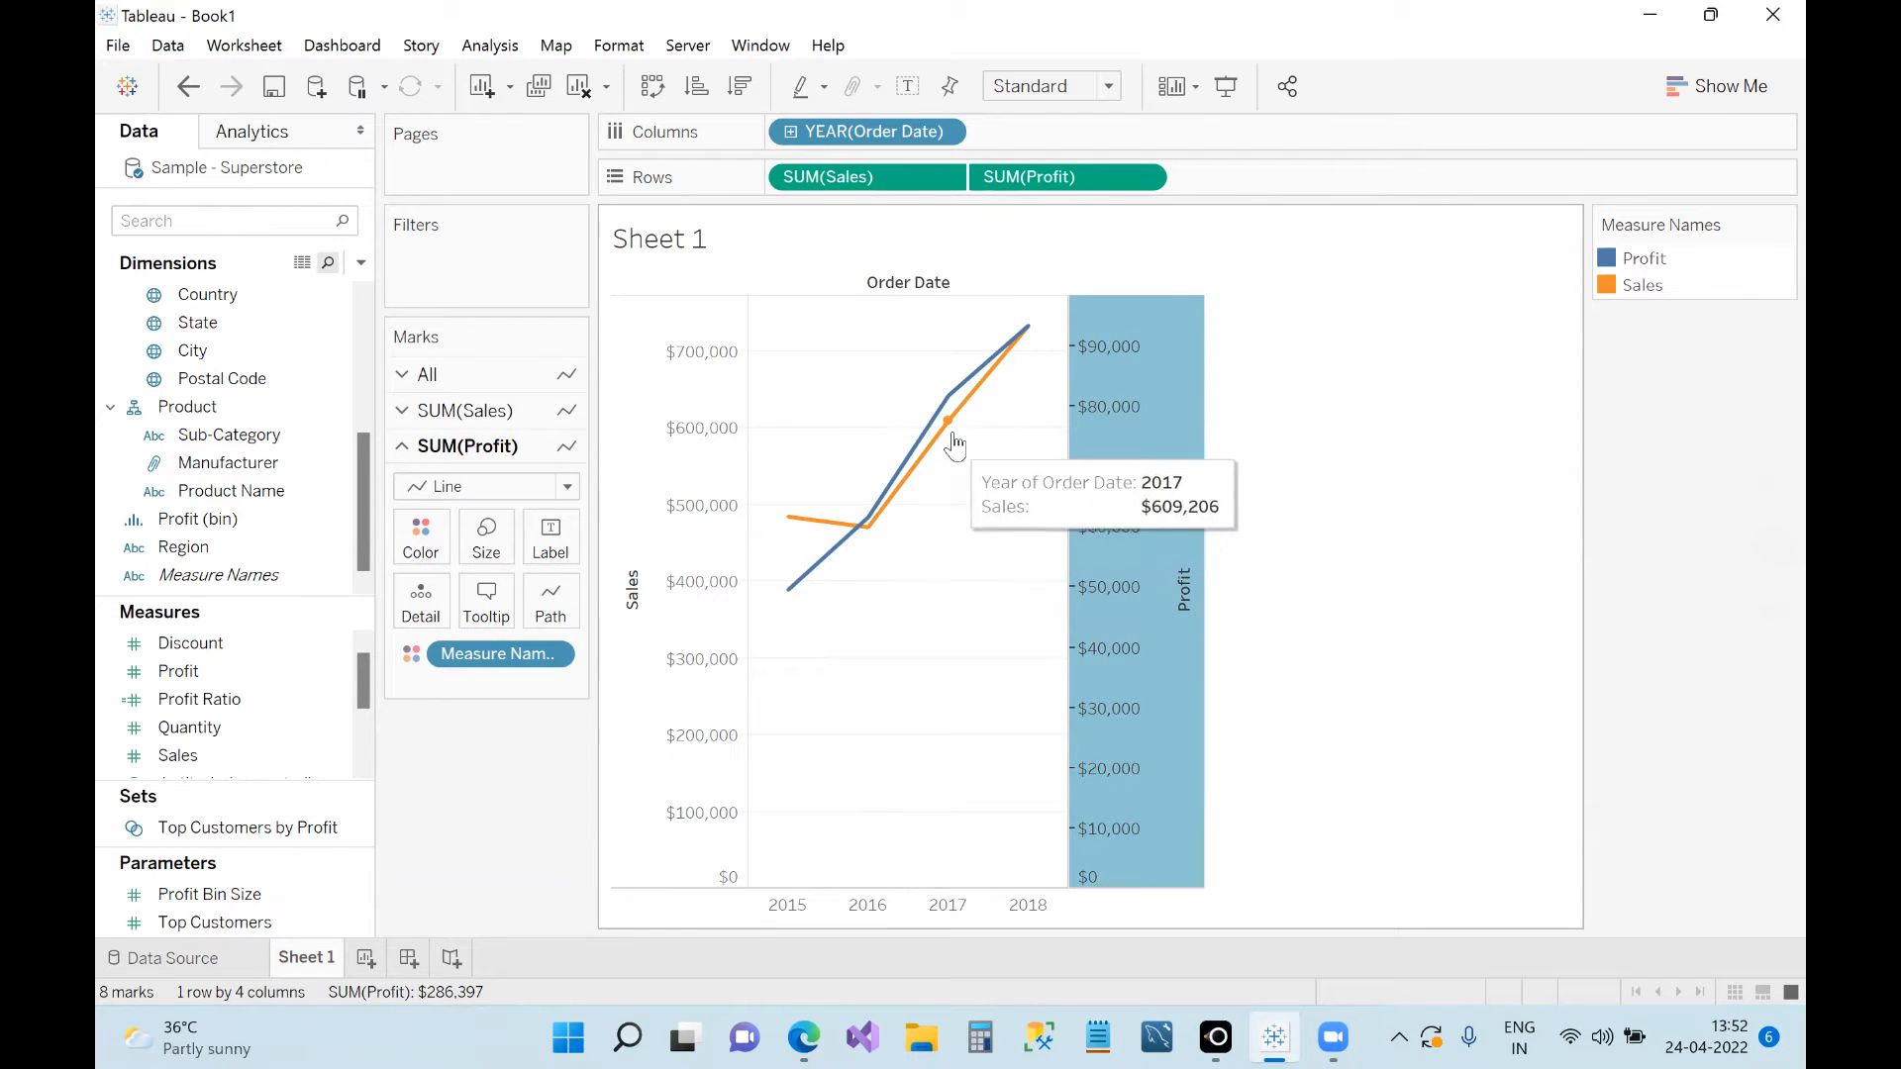
mouse_move(905, 503)
mouse_move(951, 401)
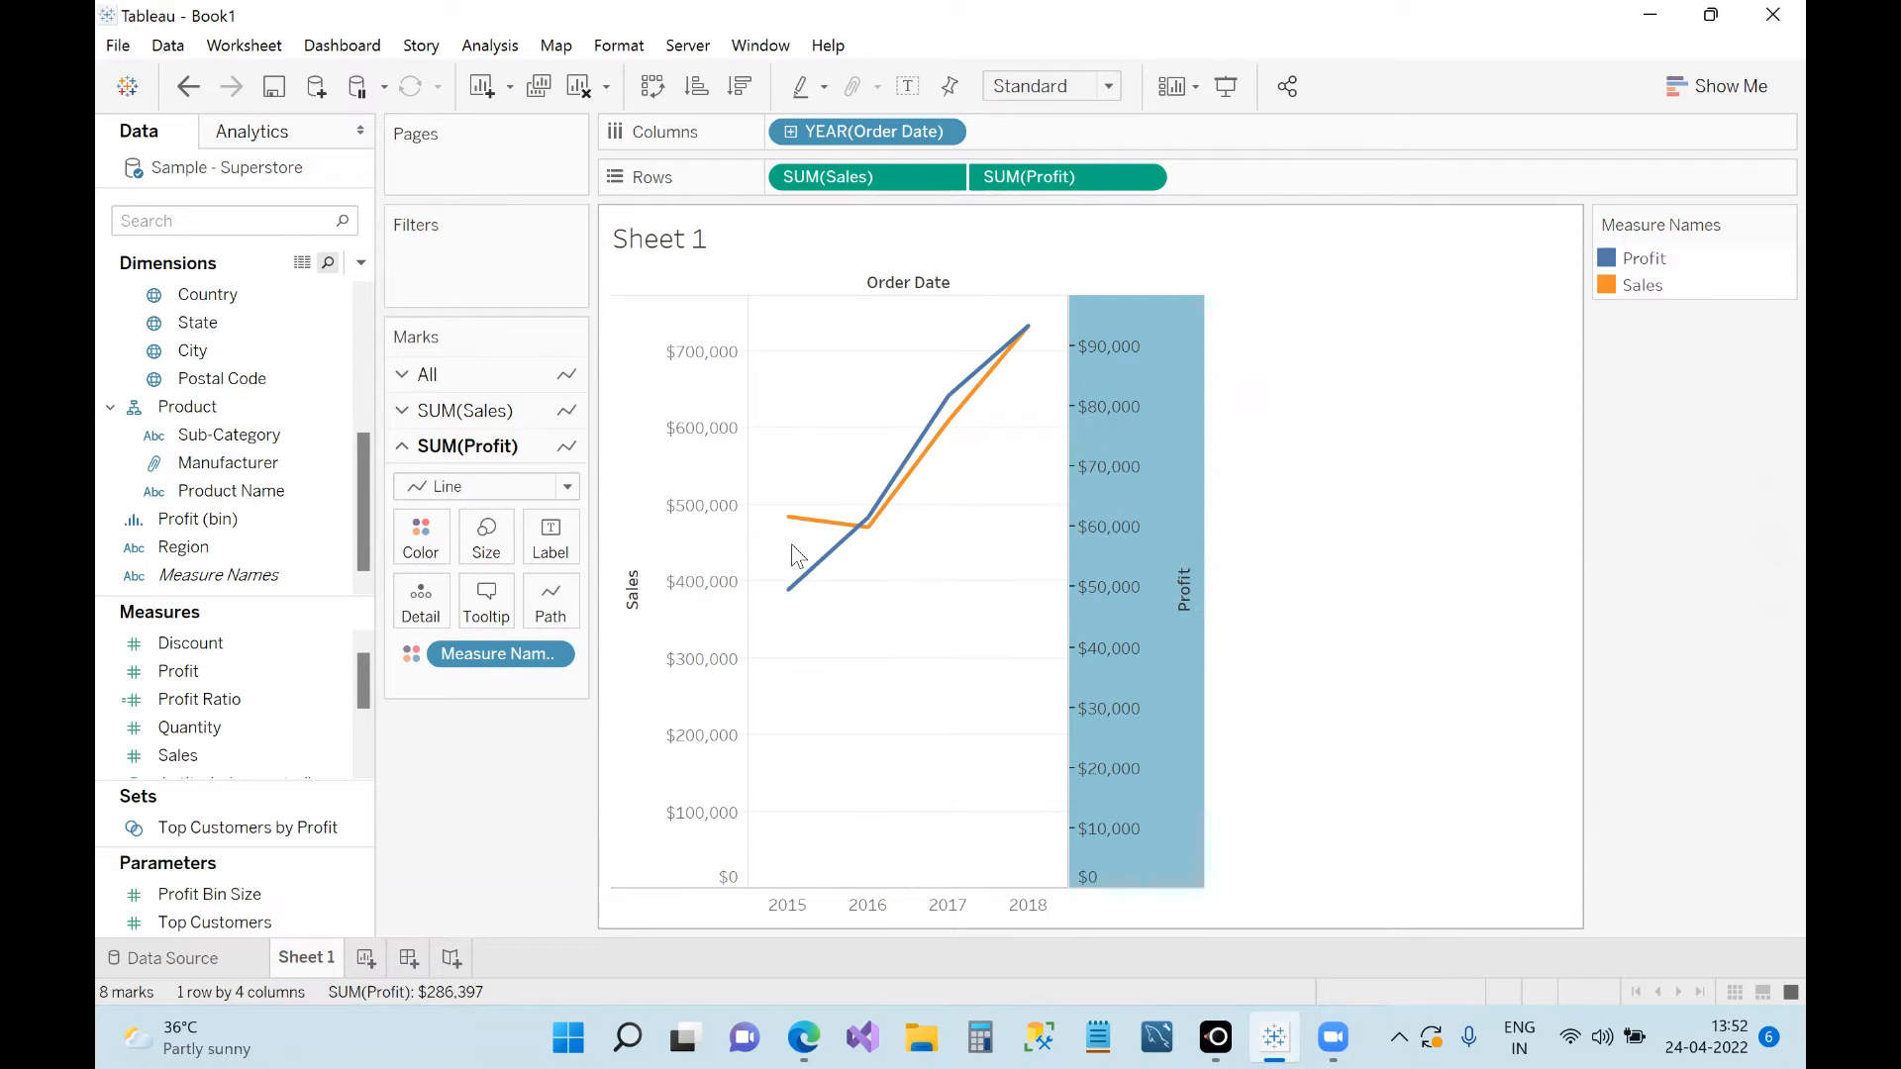
mouse_move(926, 447)
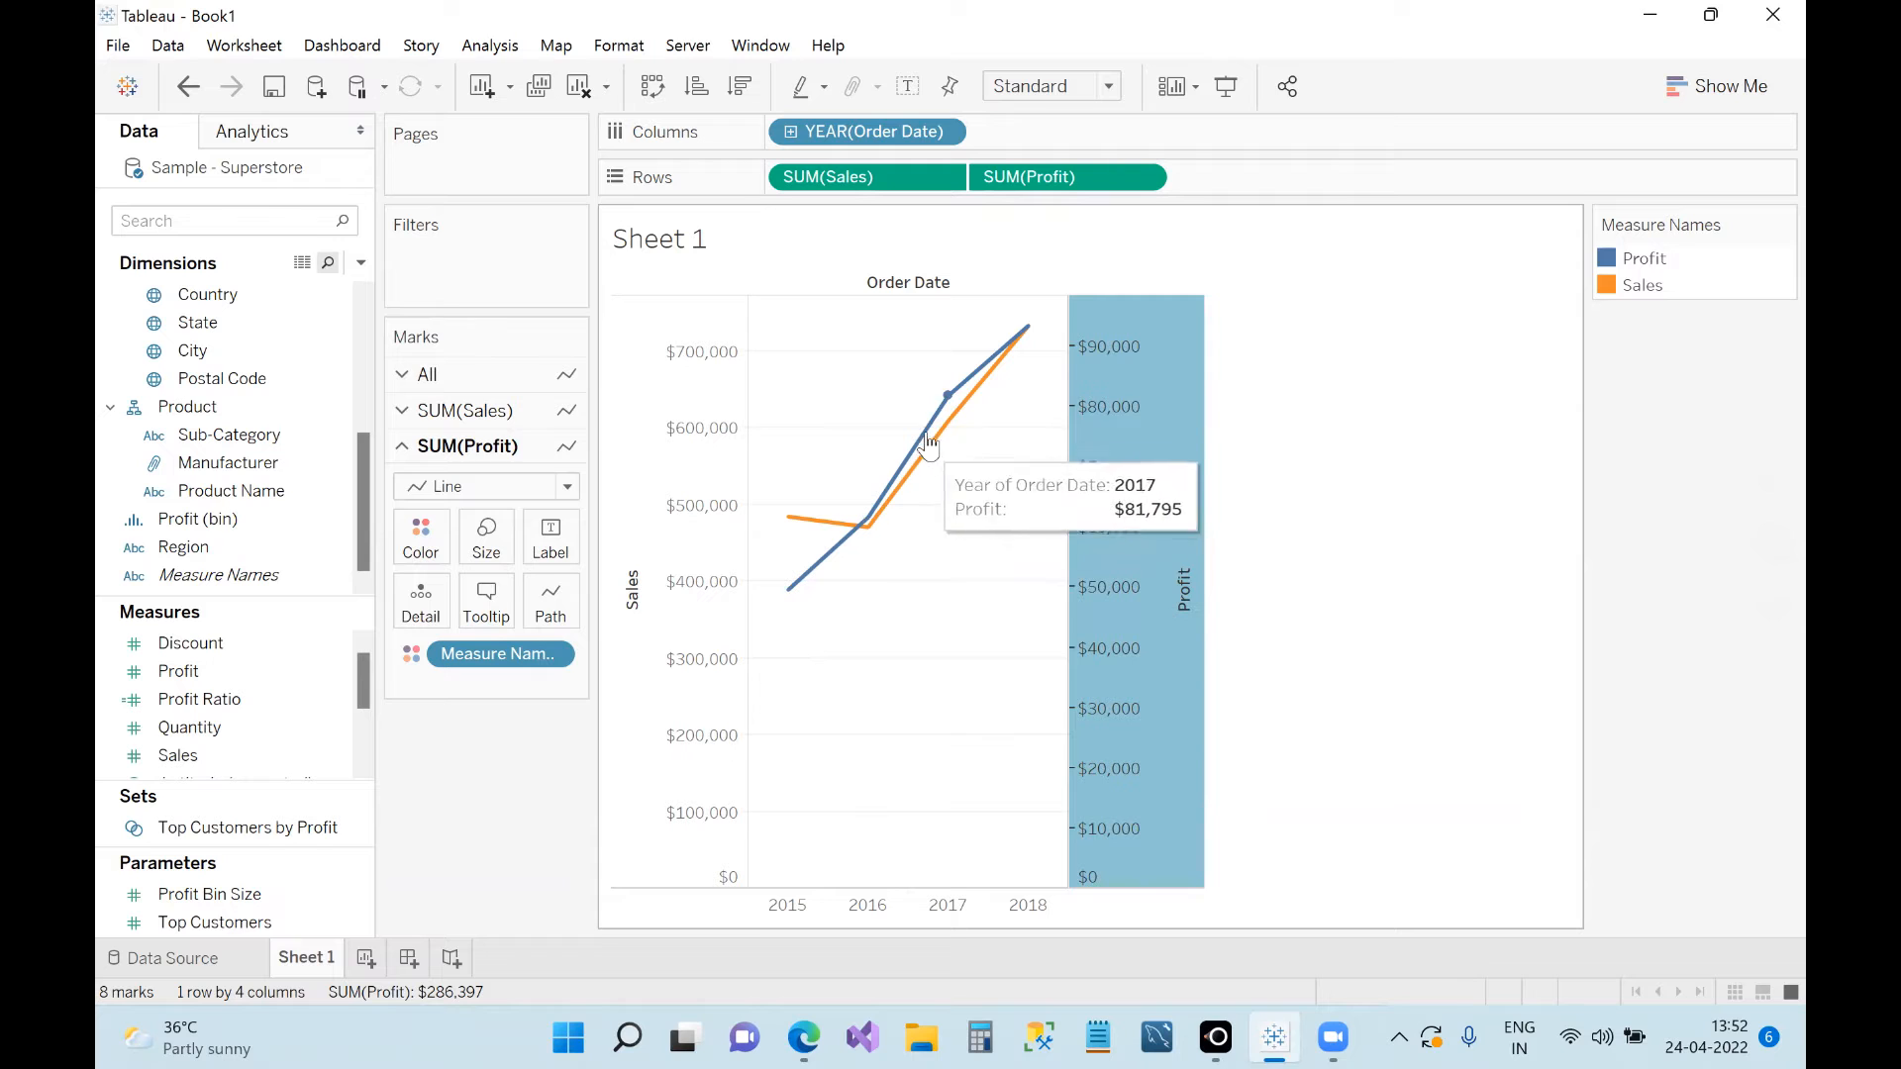
mouse_move(1020, 353)
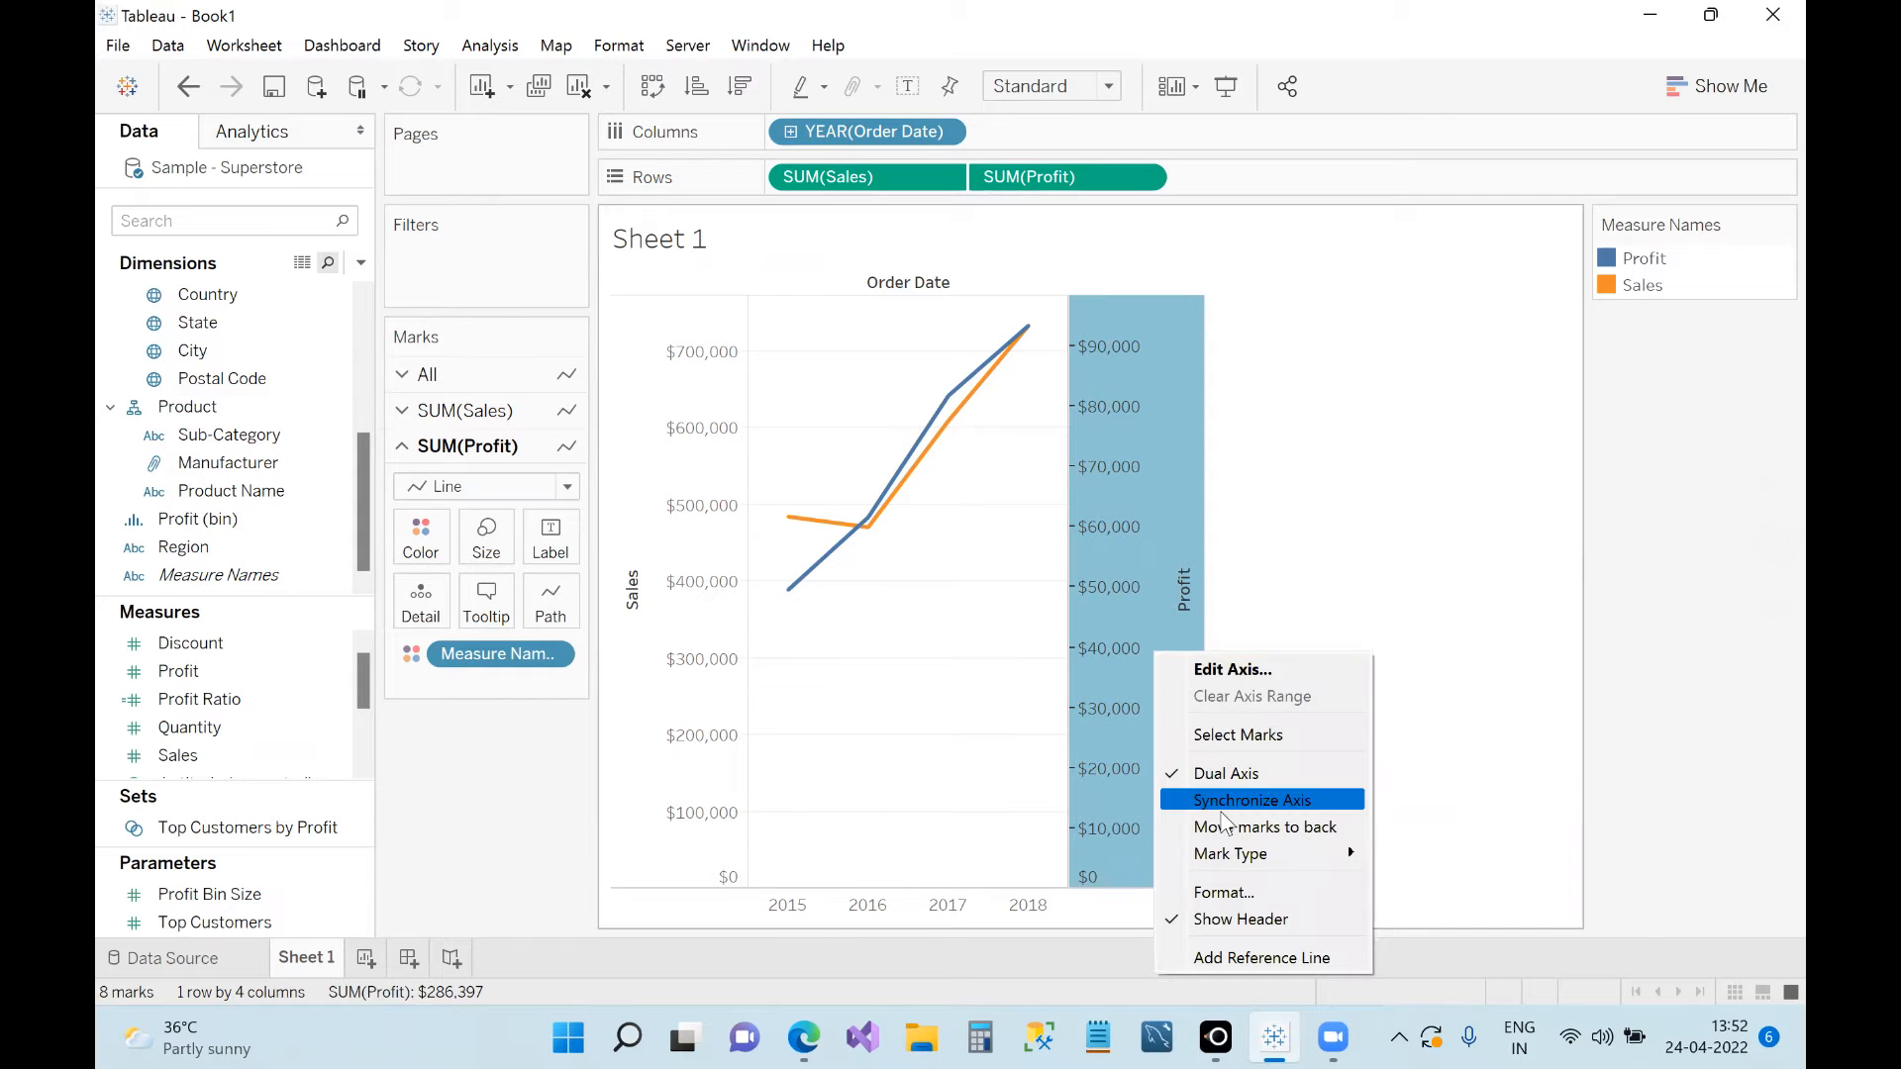
click(1242, 800)
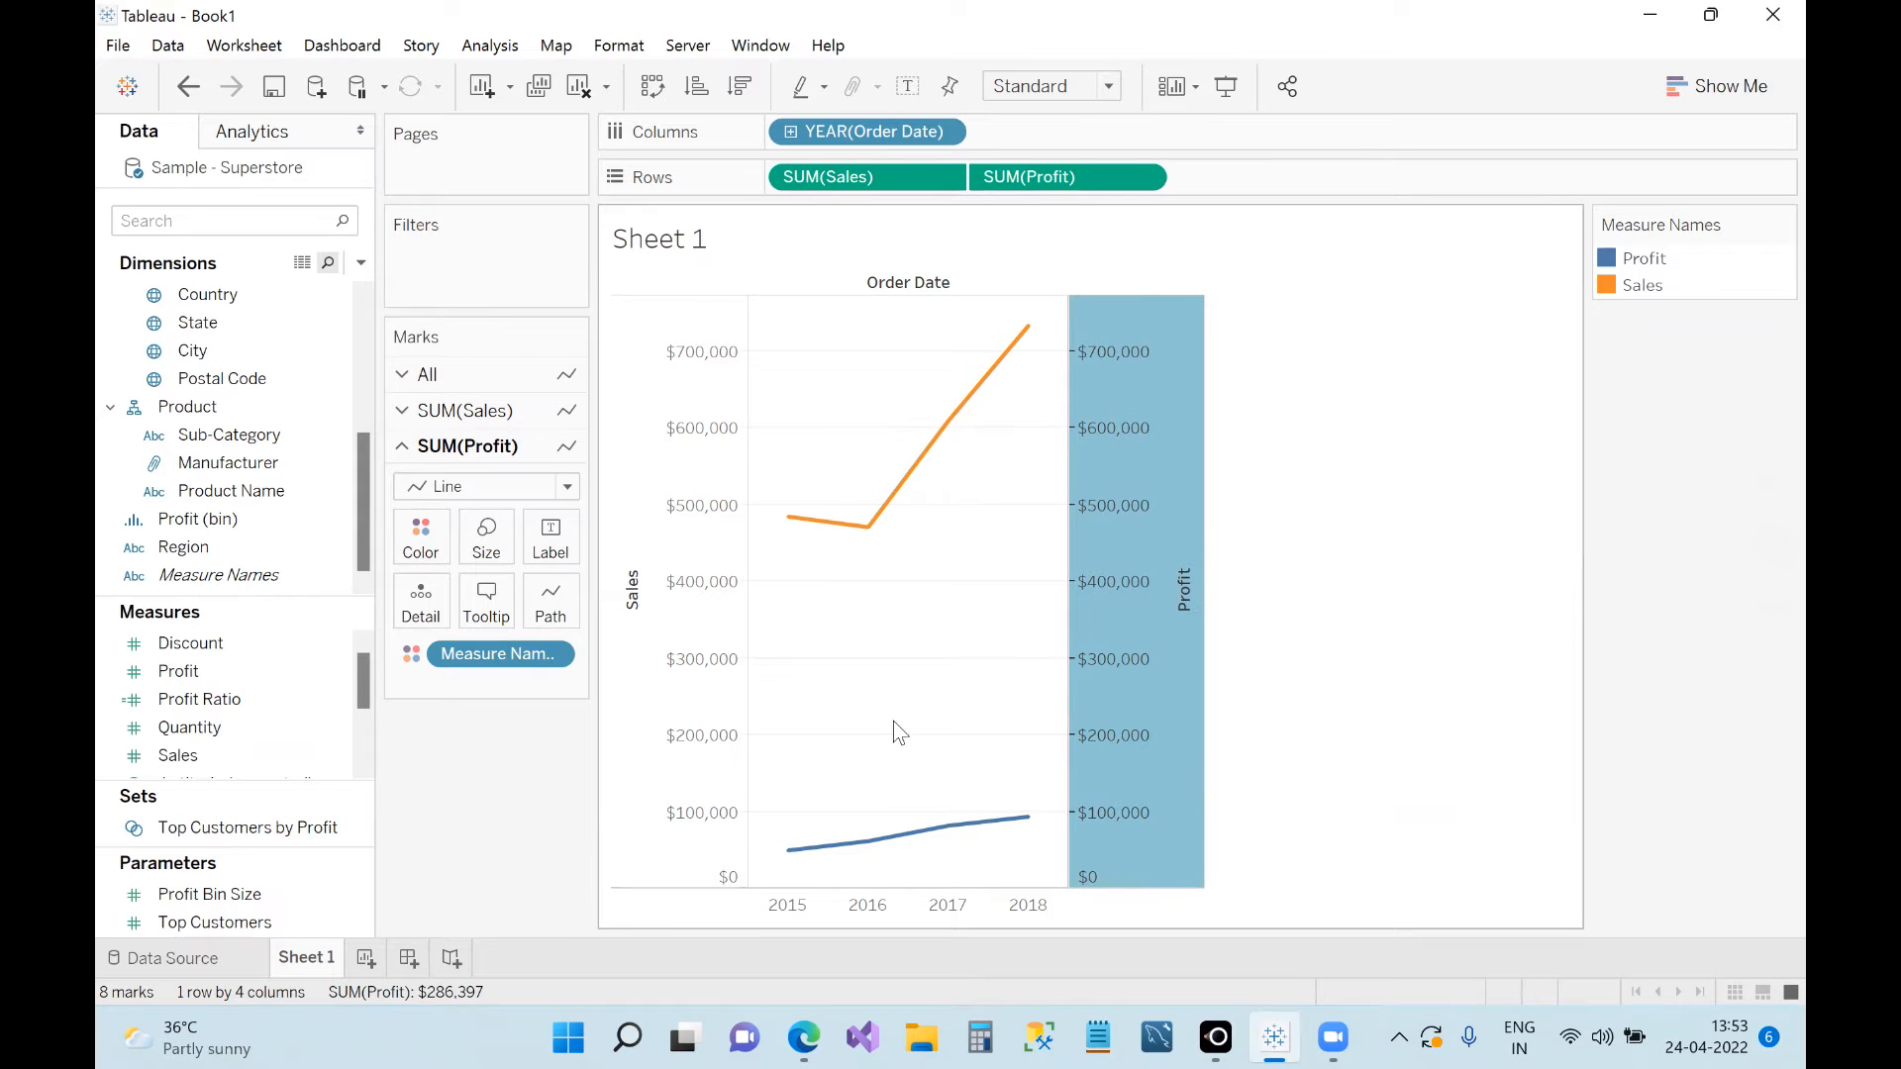
right_click(1144, 689)
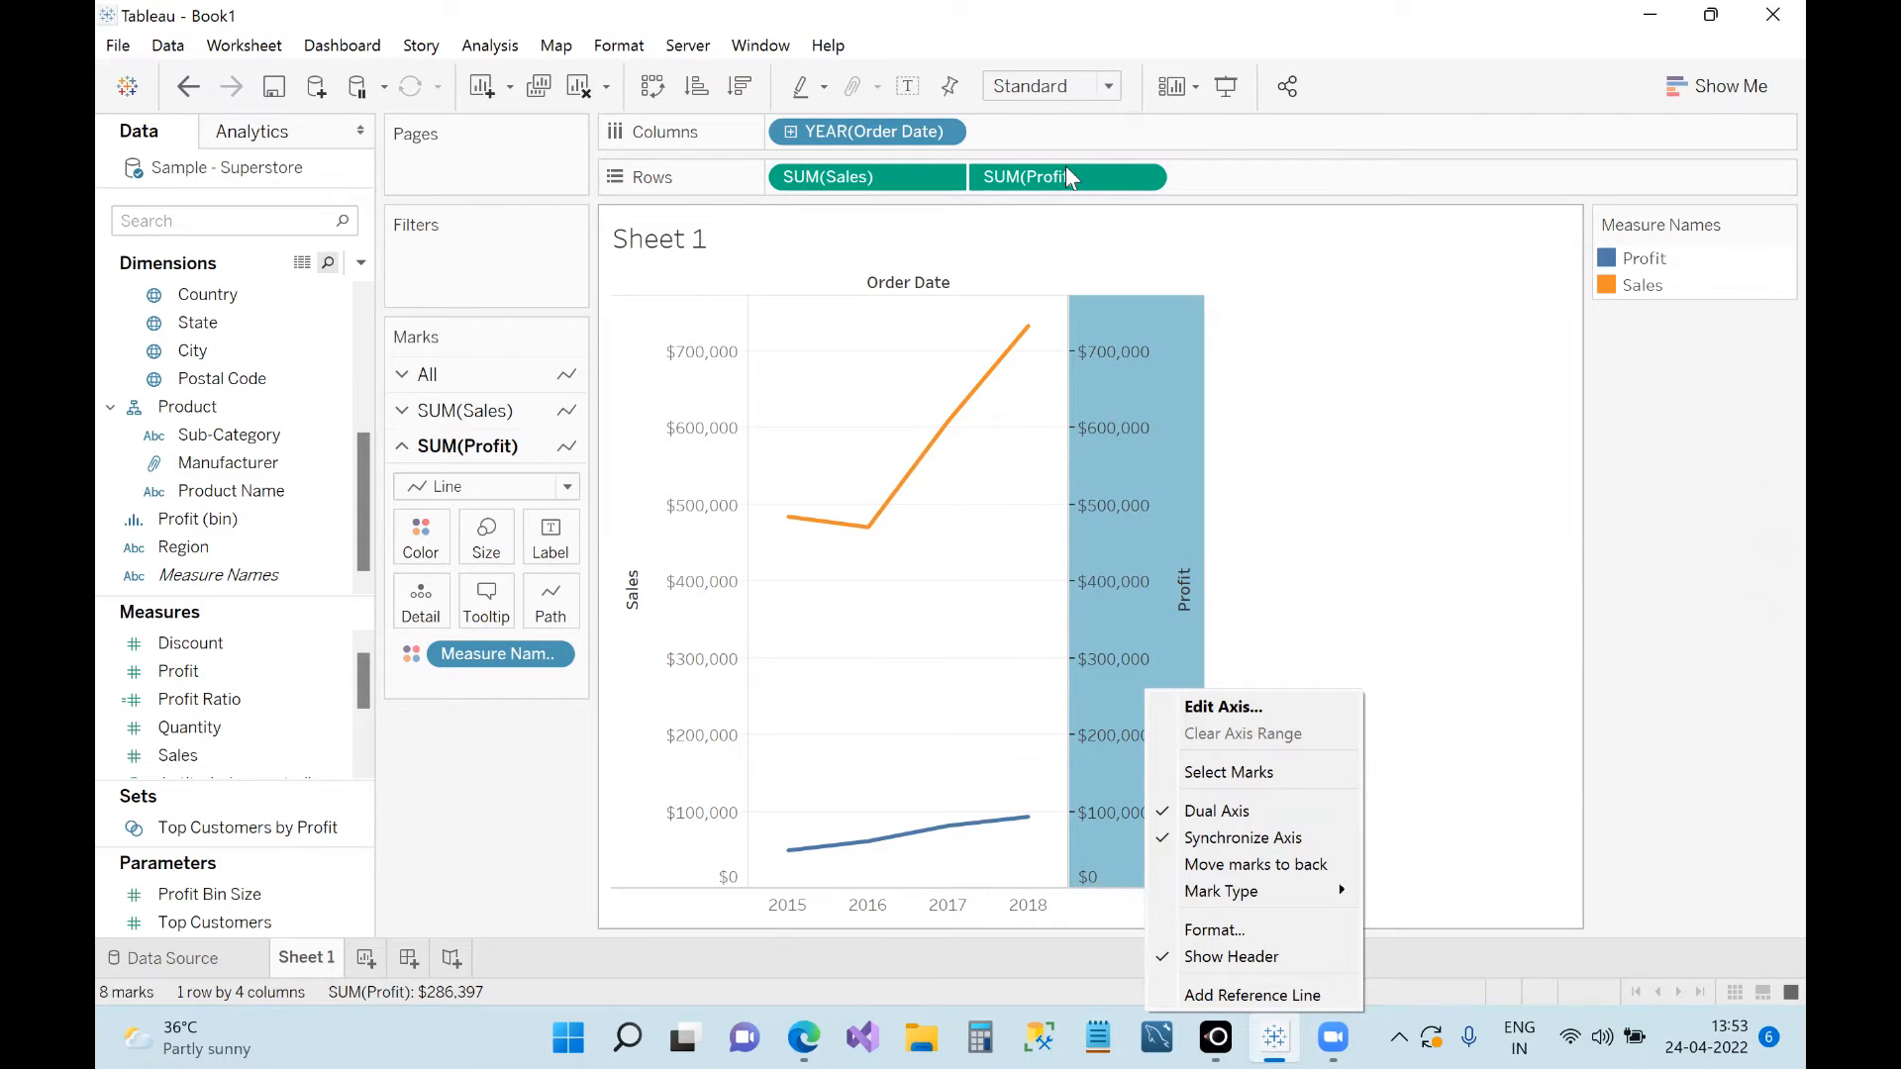
click(1255, 960)
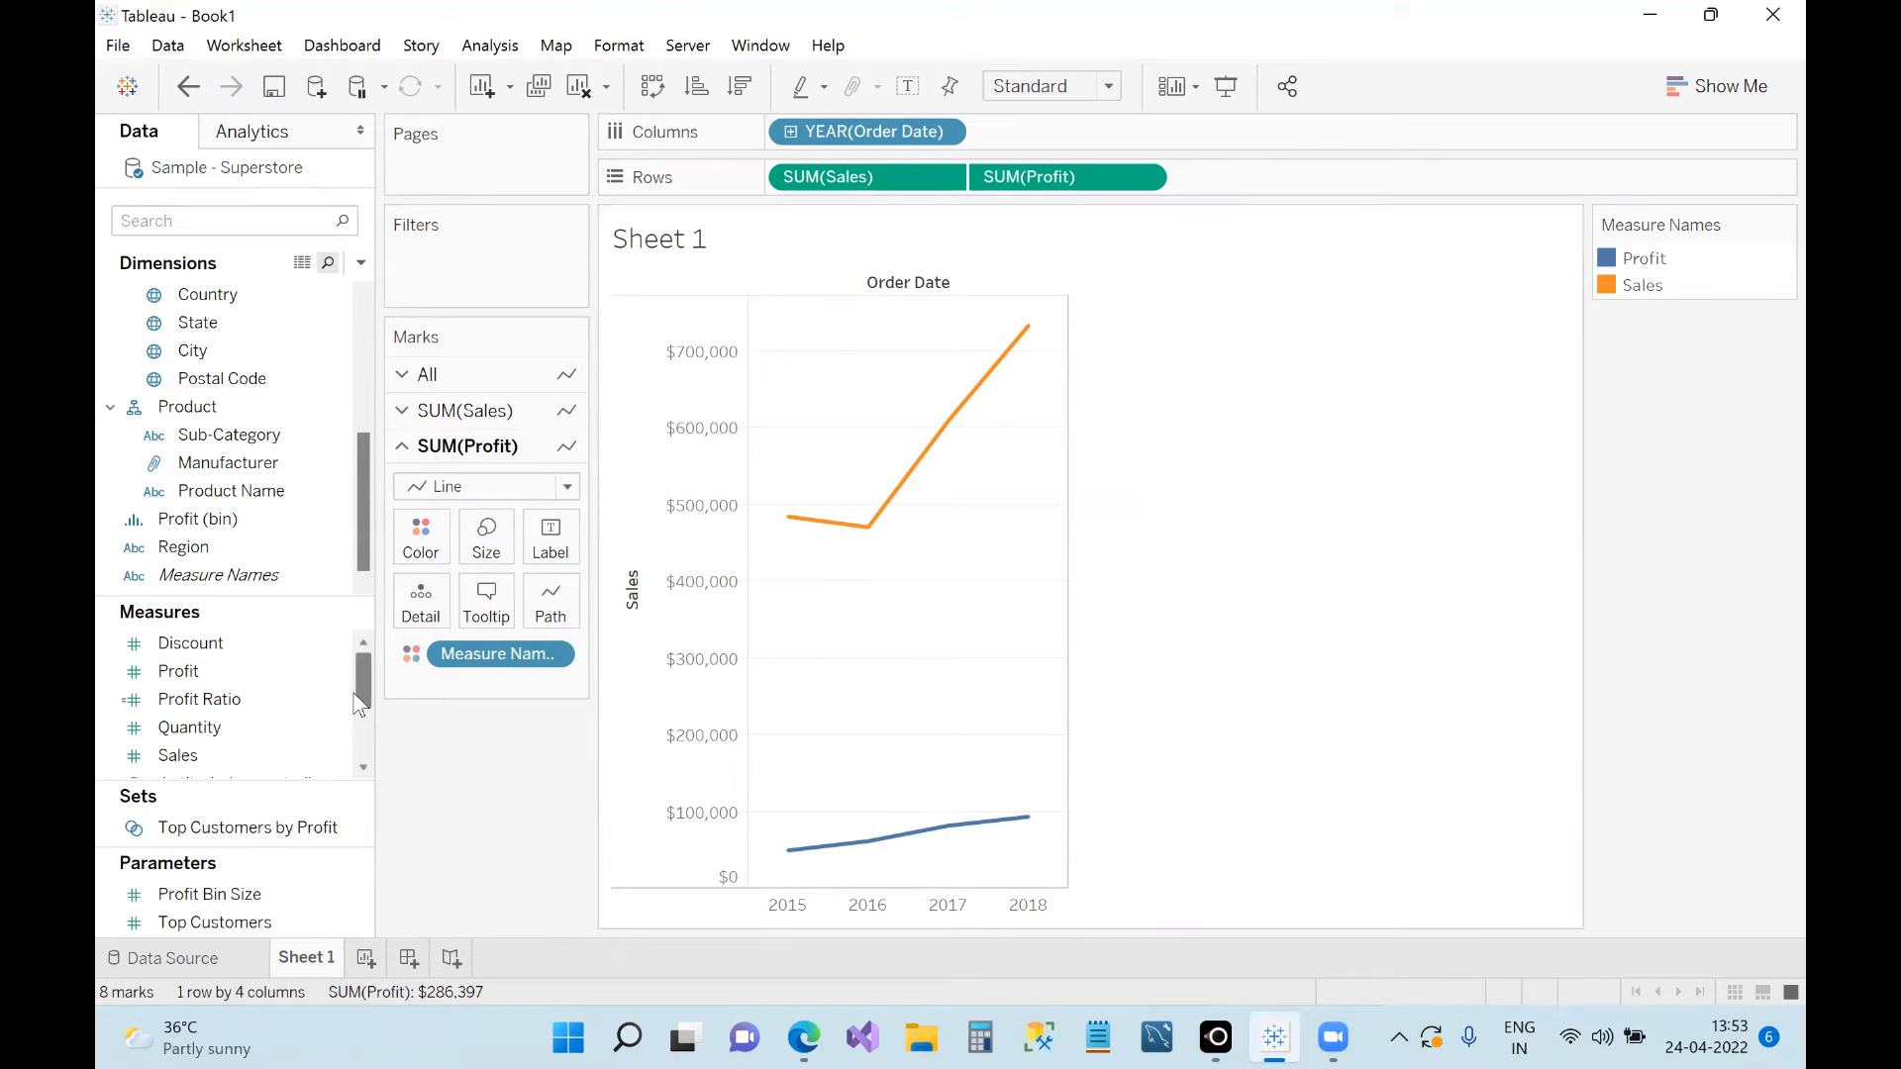
mouse_move(366, 700)
mouse_down()
mouse_move(357, 721)
mouse_move(362, 675)
mouse_up()
key(alt+Tab)
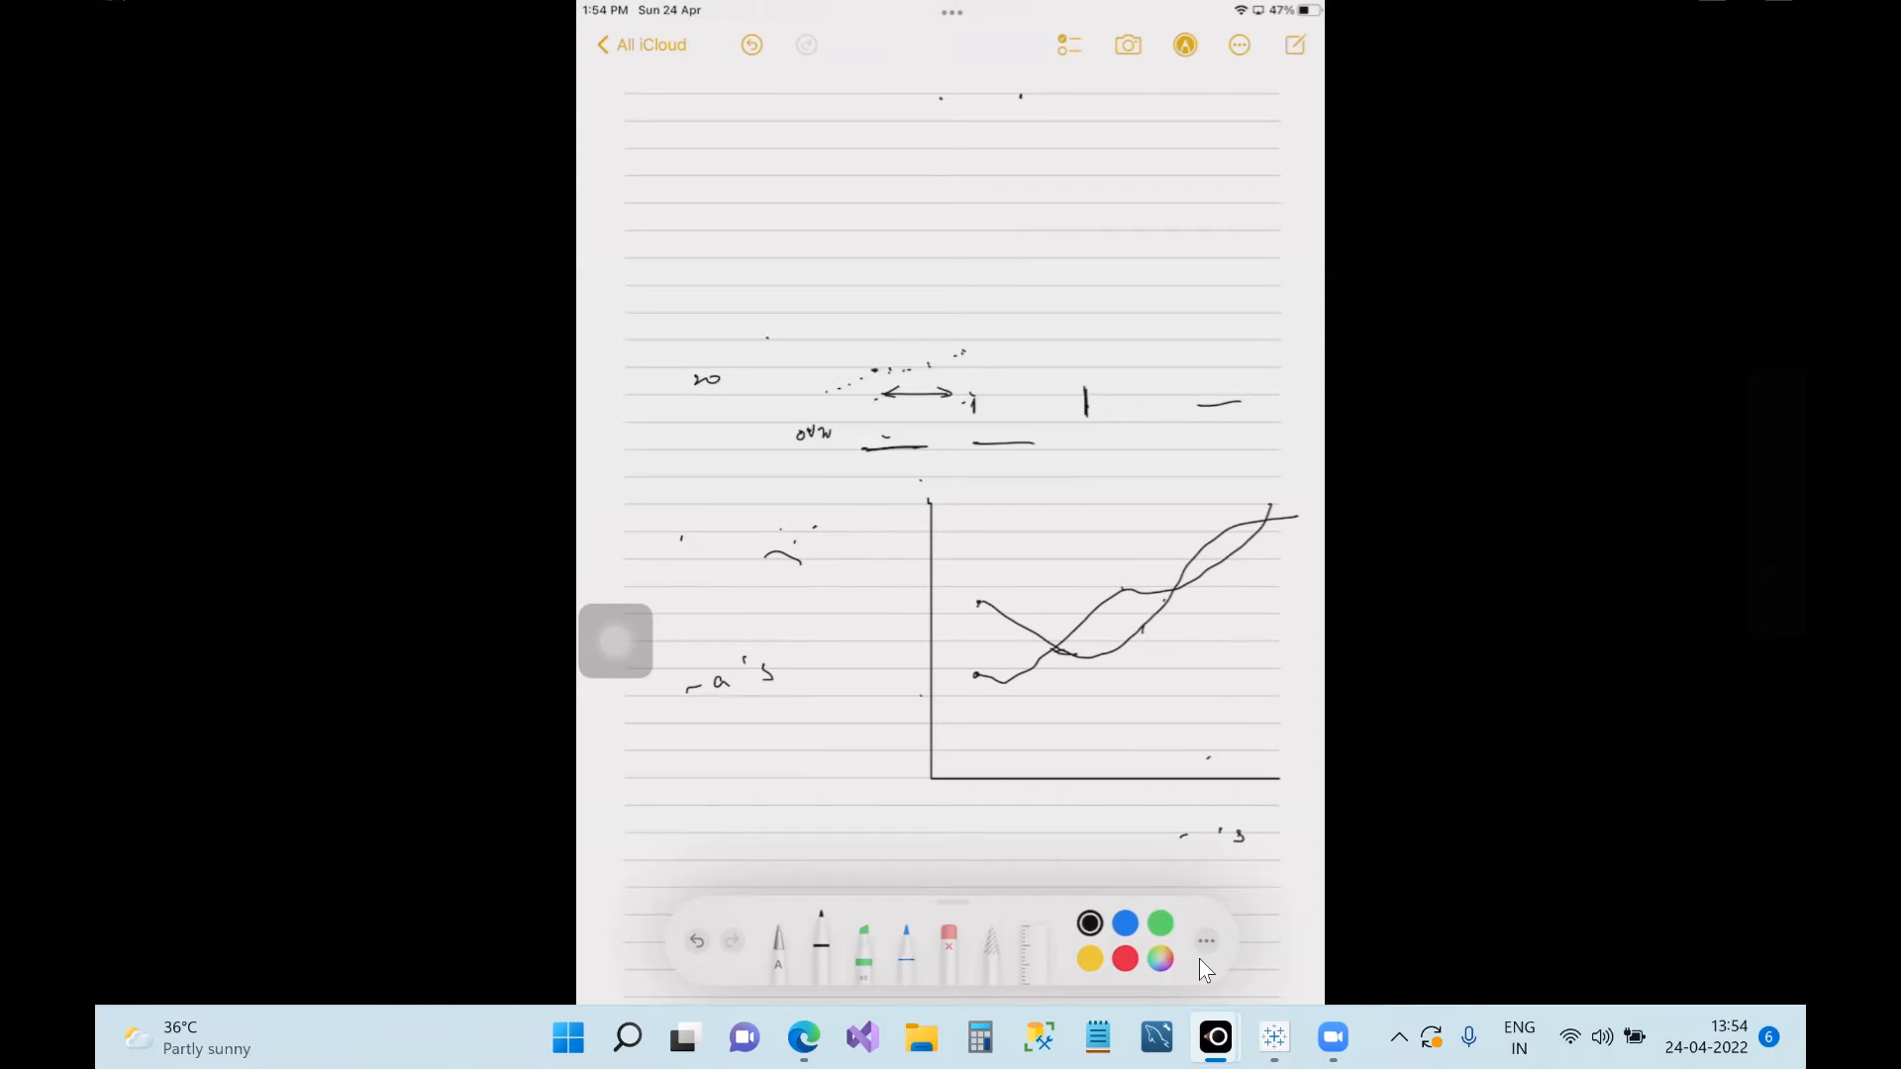
click(1274, 1037)
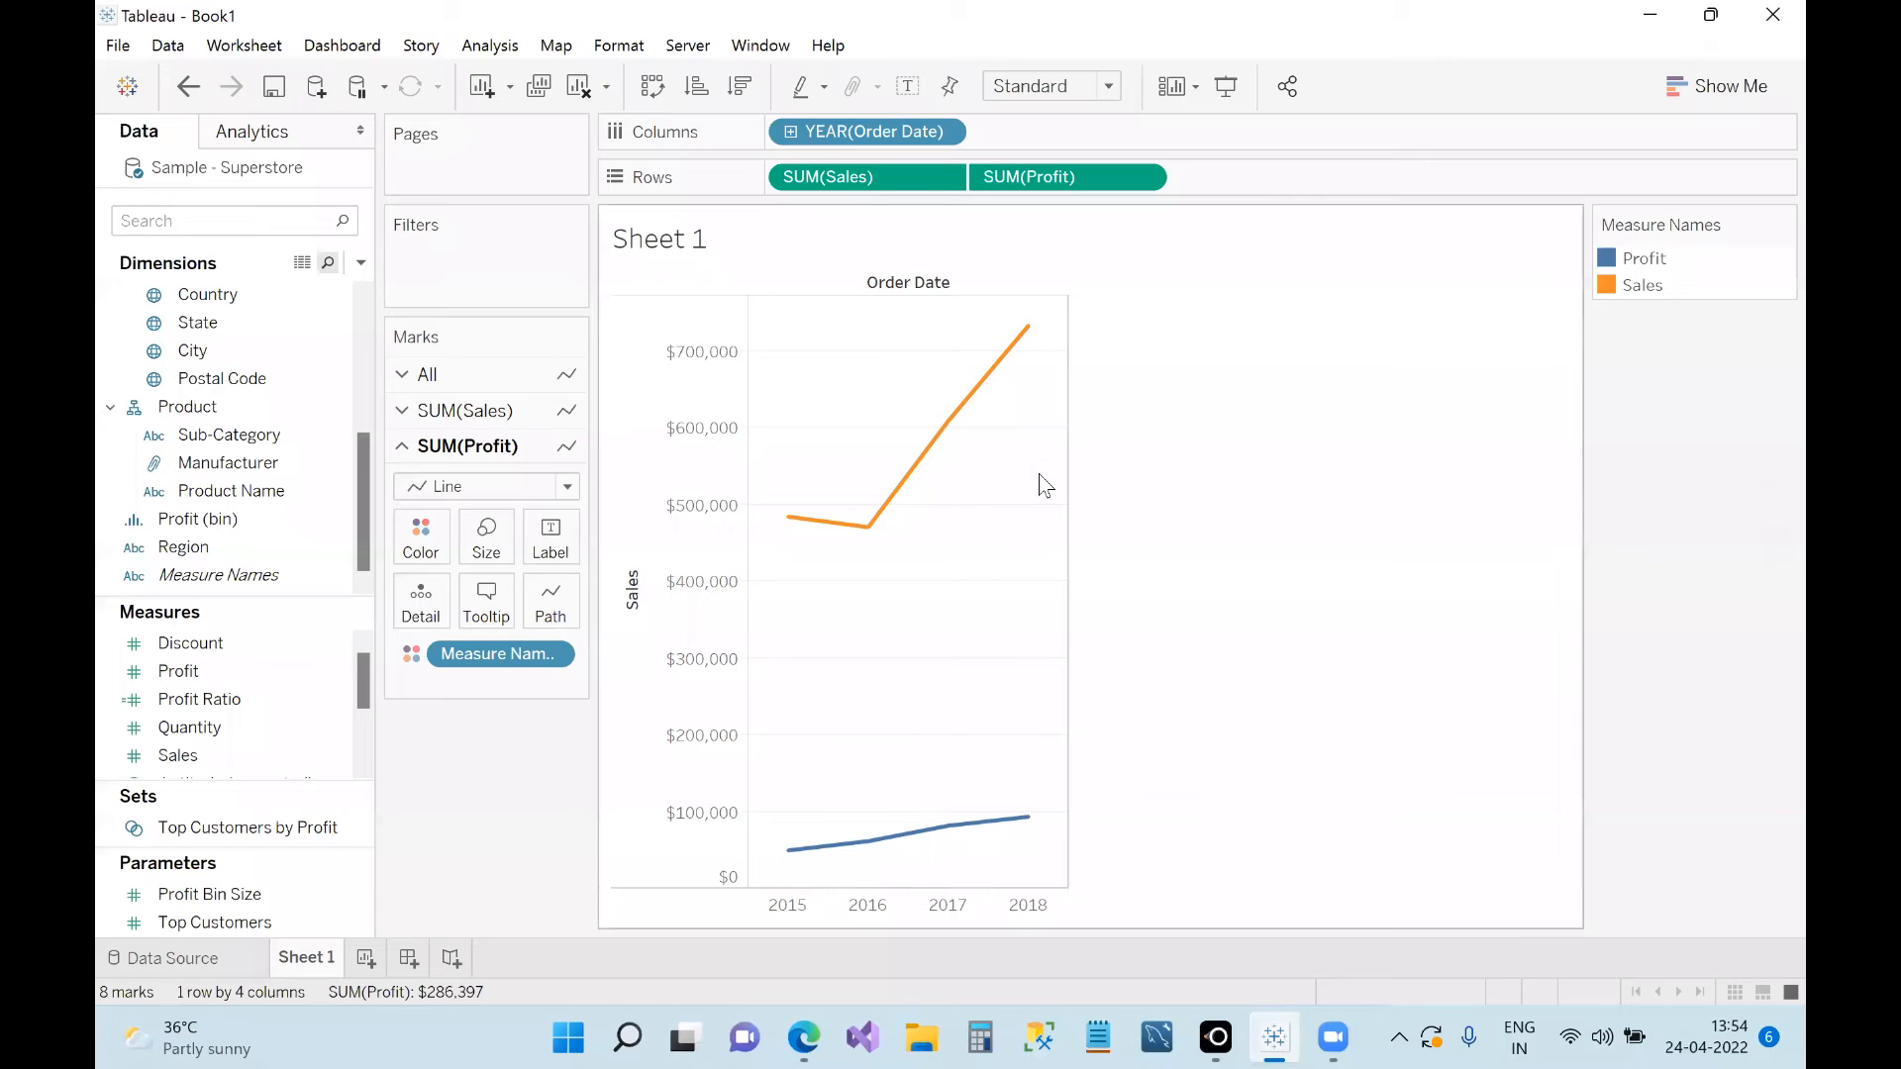
click(230, 730)
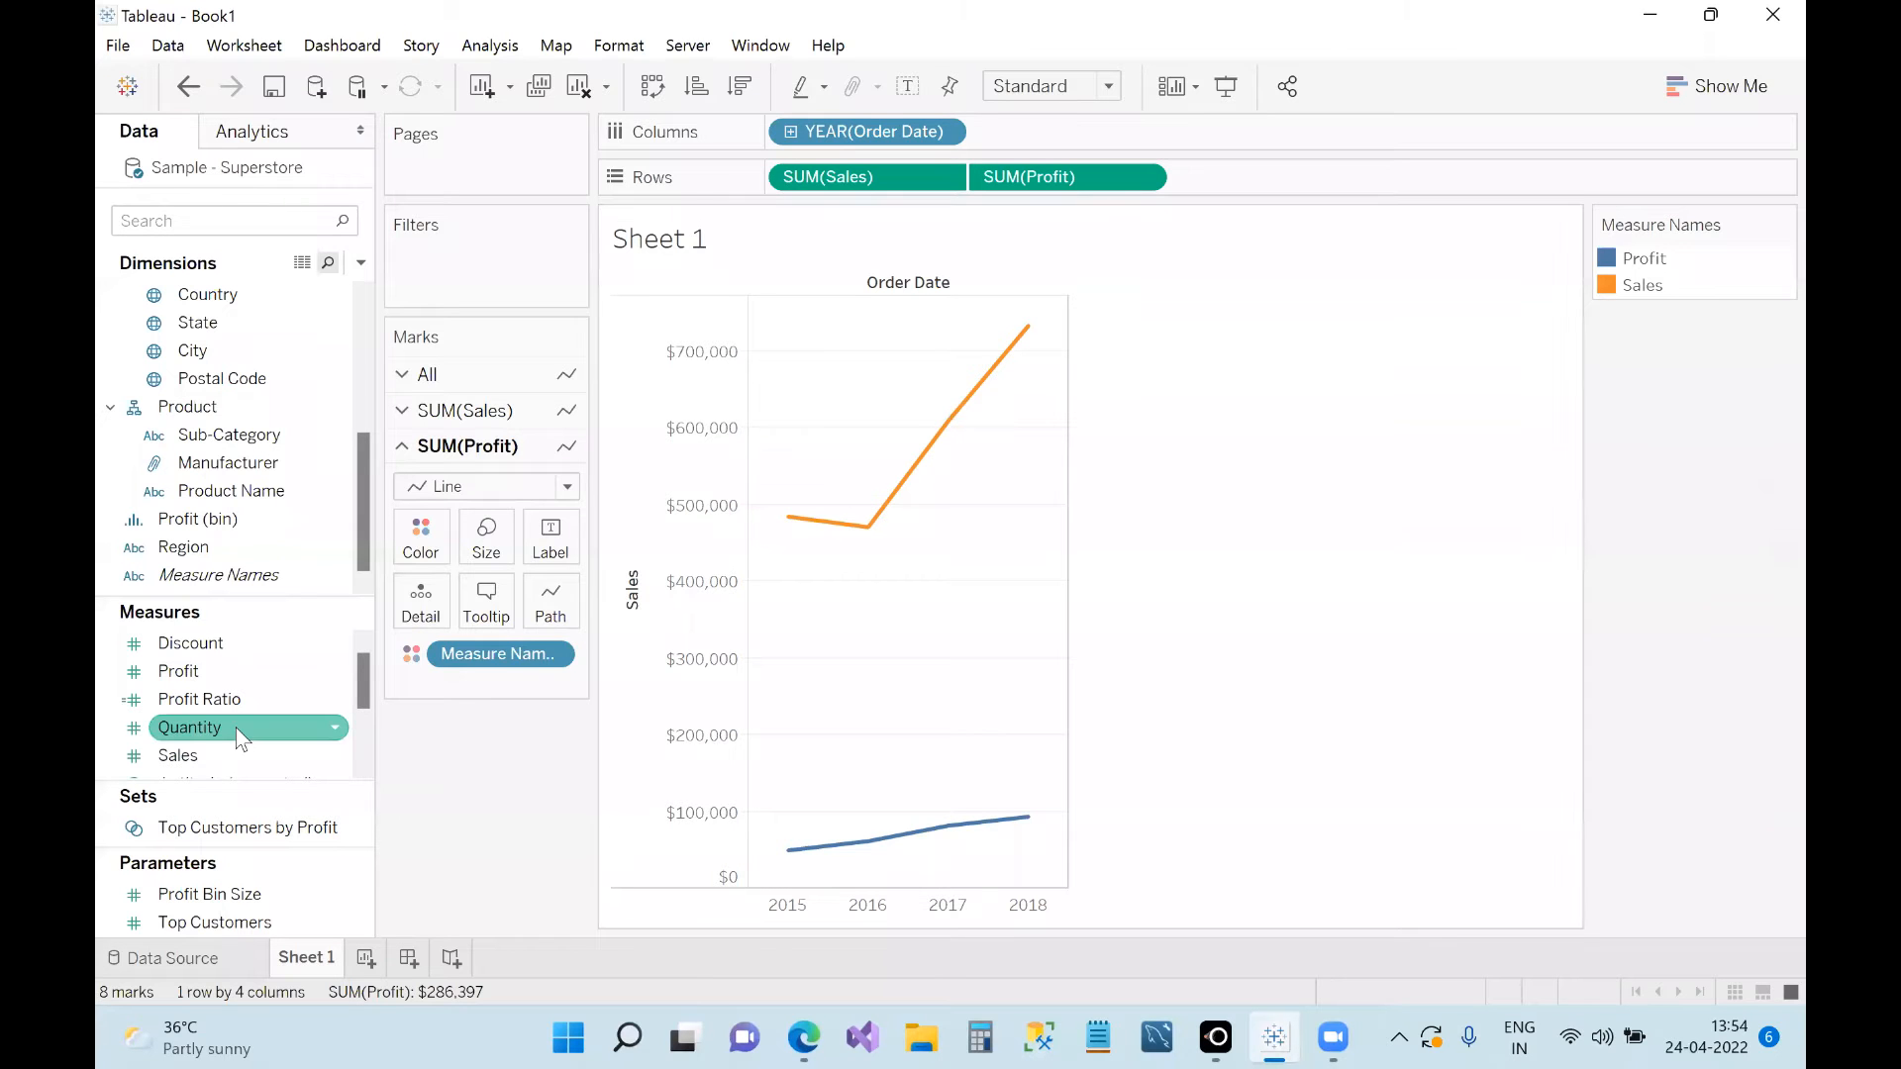
click(226, 682)
mouse_move(226, 645)
mouse_down()
mouse_move(609, 337)
mouse_move(297, 705)
mouse_move(223, 658)
mouse_up()
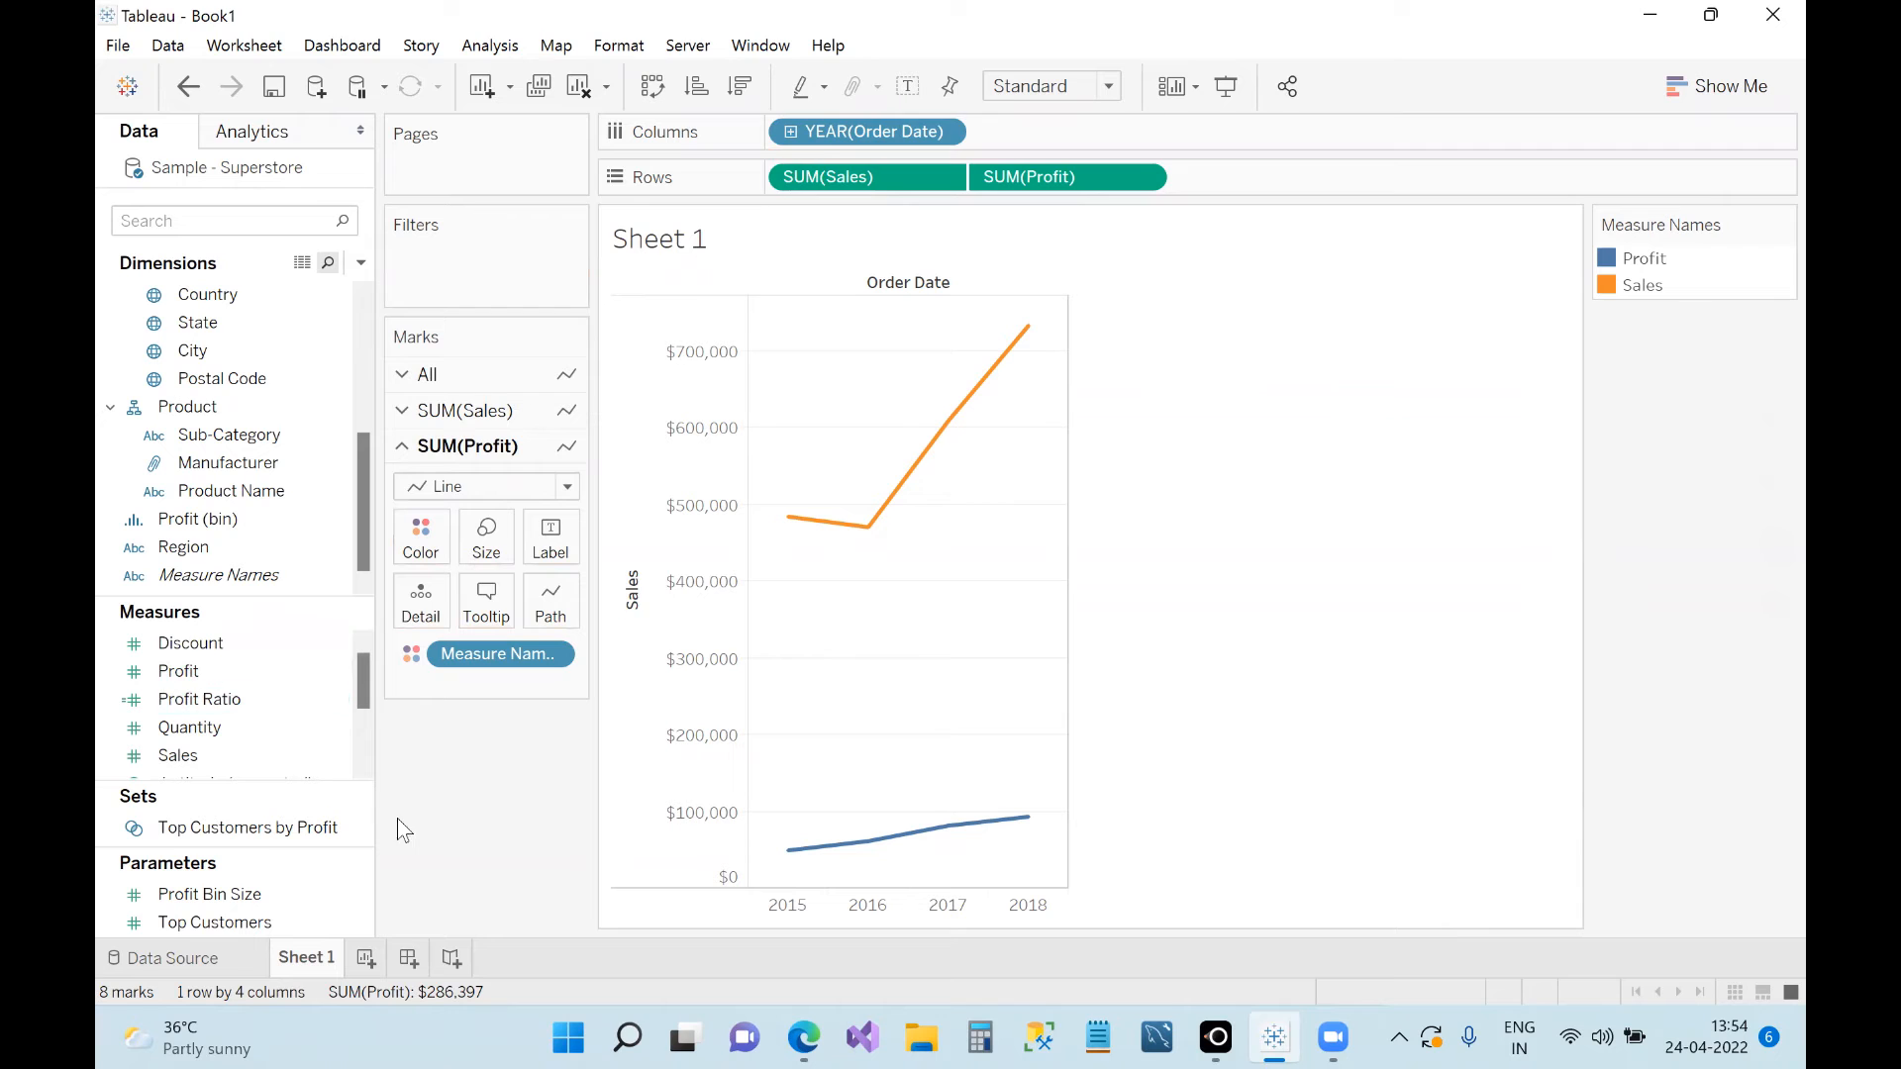
click(290, 730)
click(235, 671)
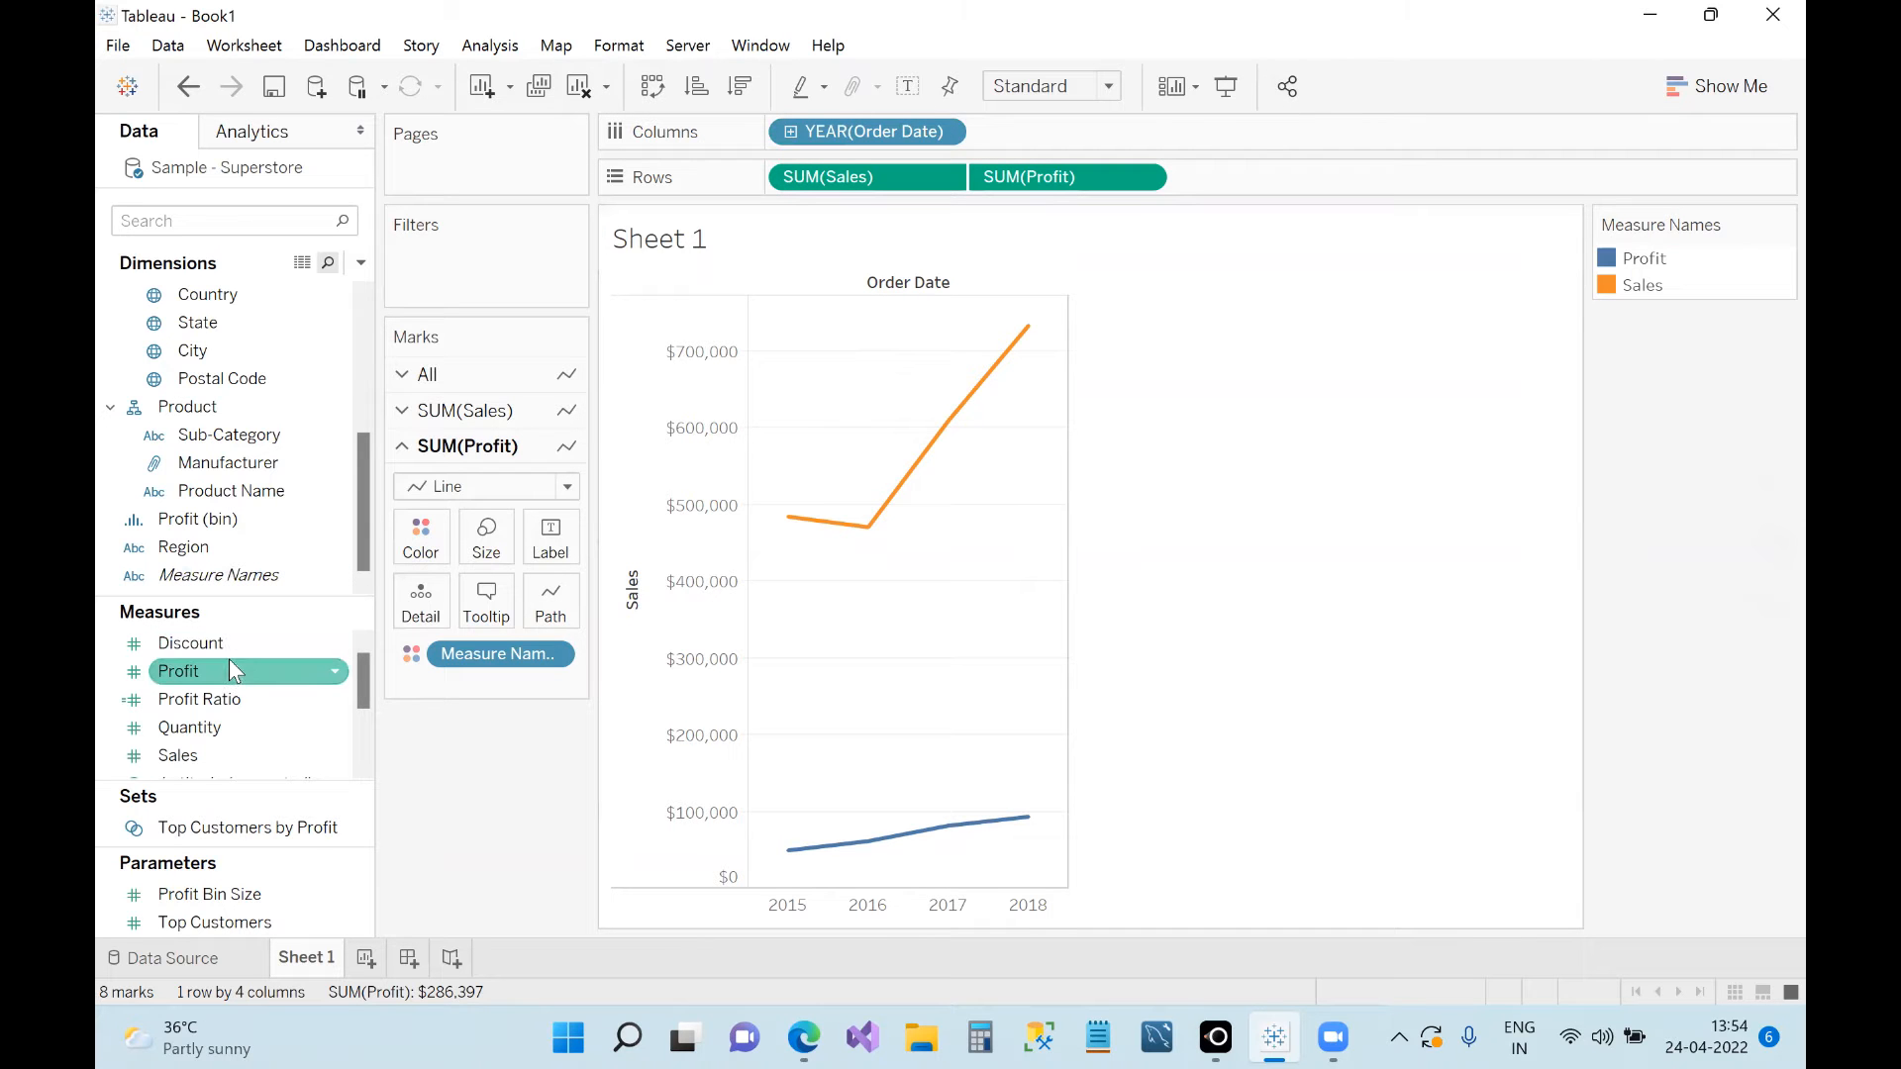
click(243, 653)
Step: Replace Sales with Discount and Profit with Profit Ratio in the rows of the dual-axis chart
drag(236, 645, 861, 185)
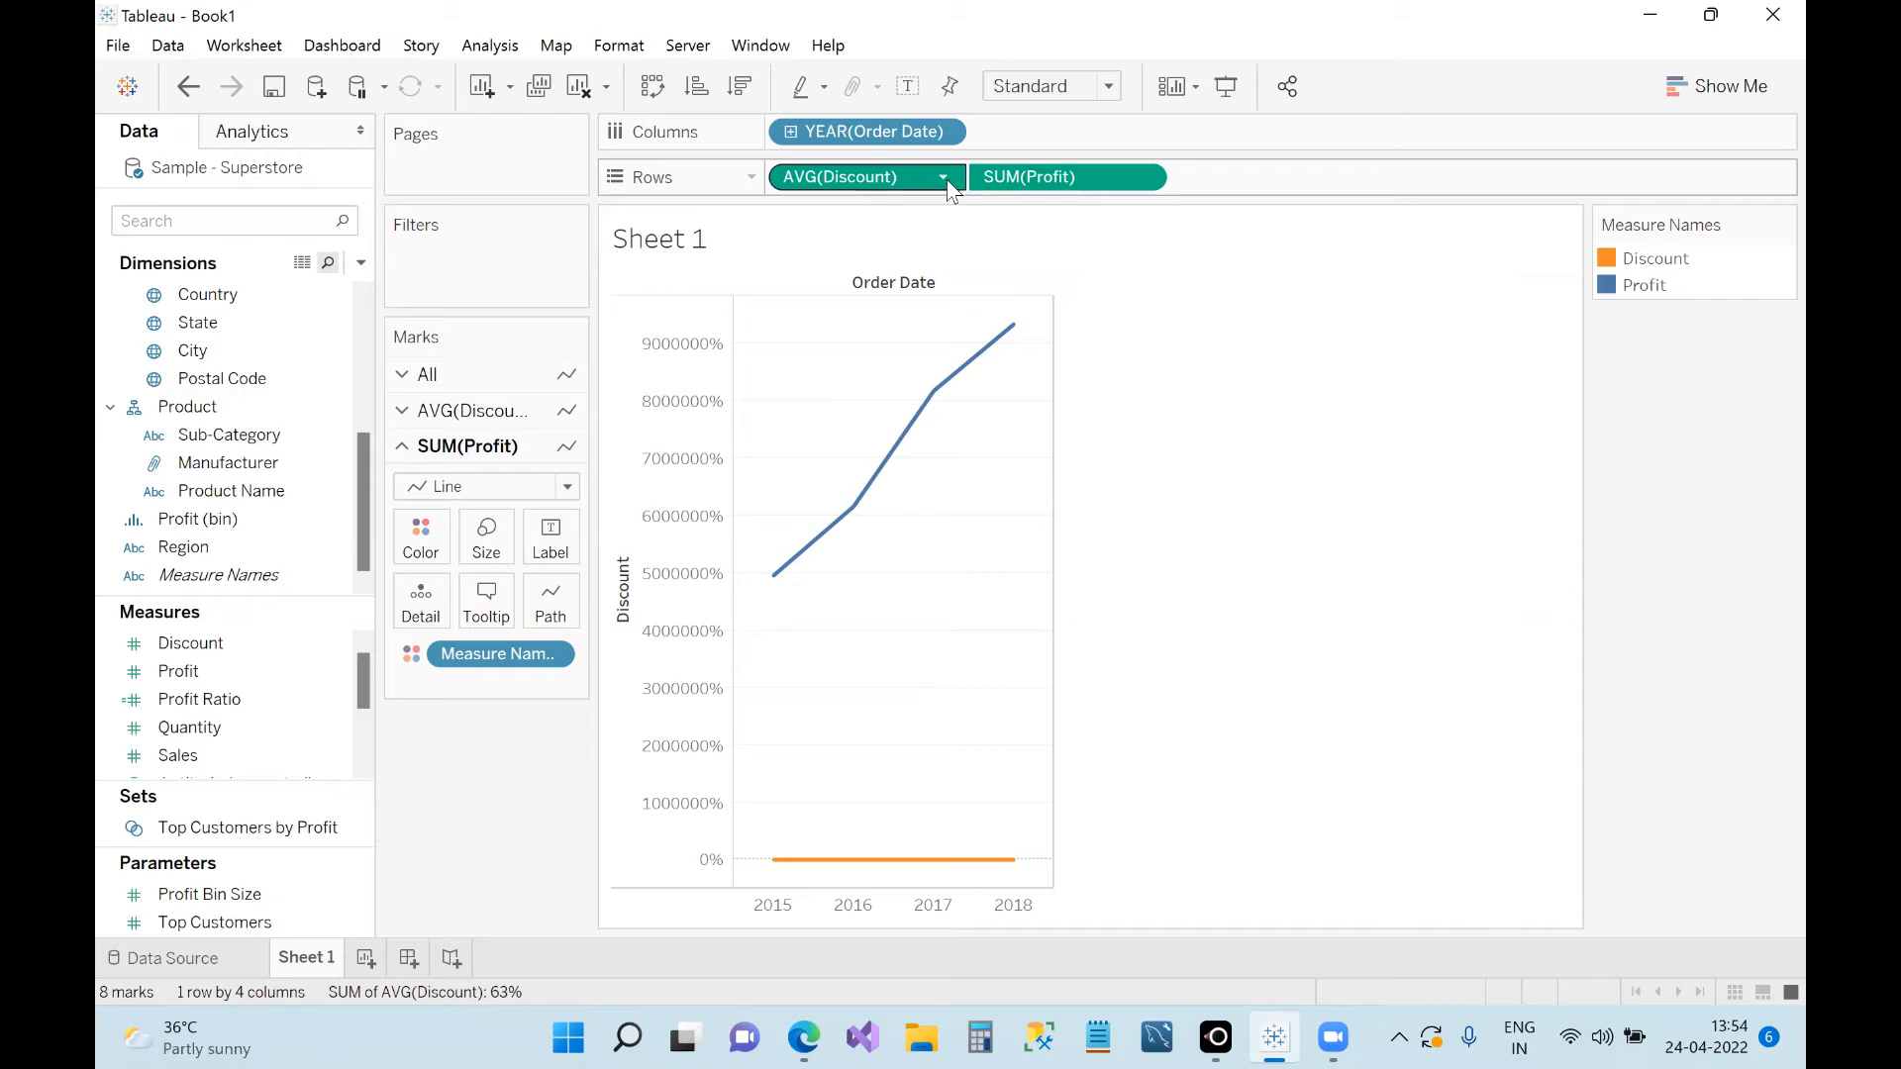
mouse_move(1032, 180)
mouse_down()
mouse_move(426, 891)
mouse_move(1060, 161)
mouse_move(1050, 176)
mouse_up()
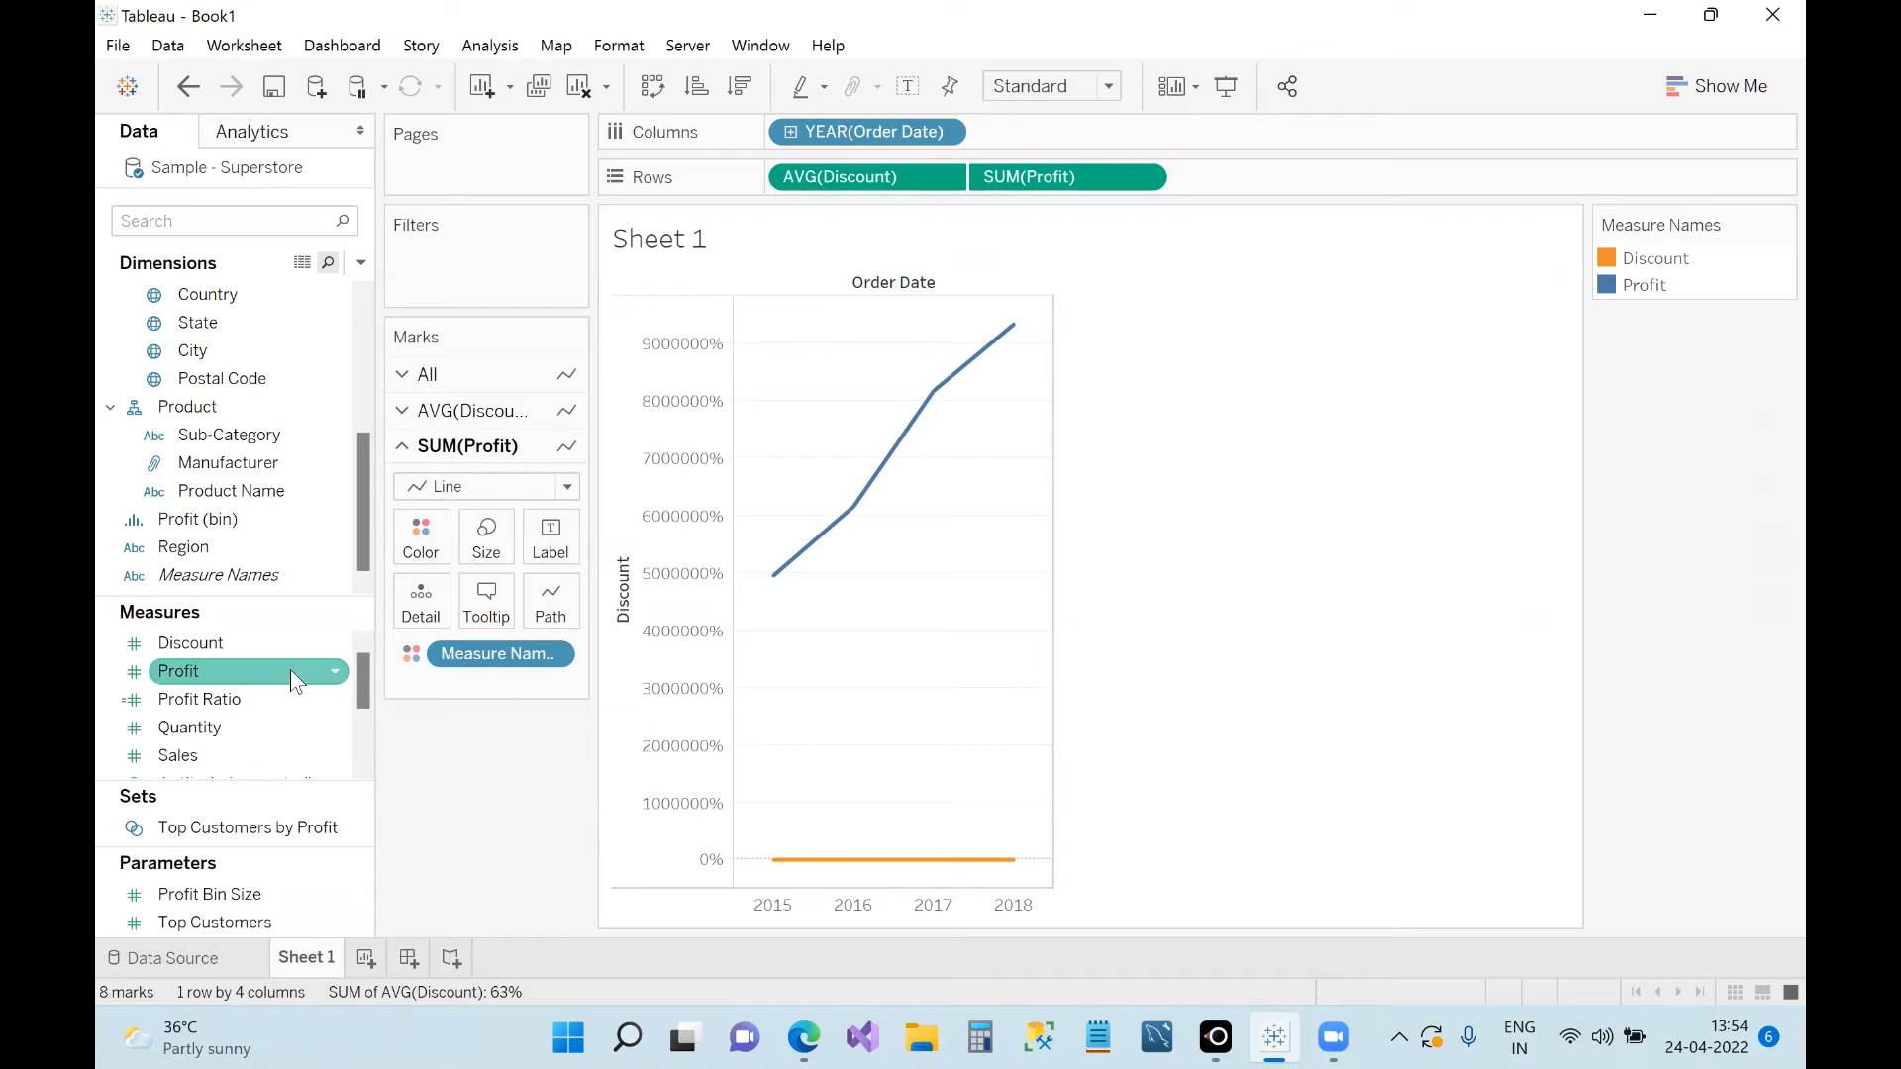
drag(264, 703, 1077, 174)
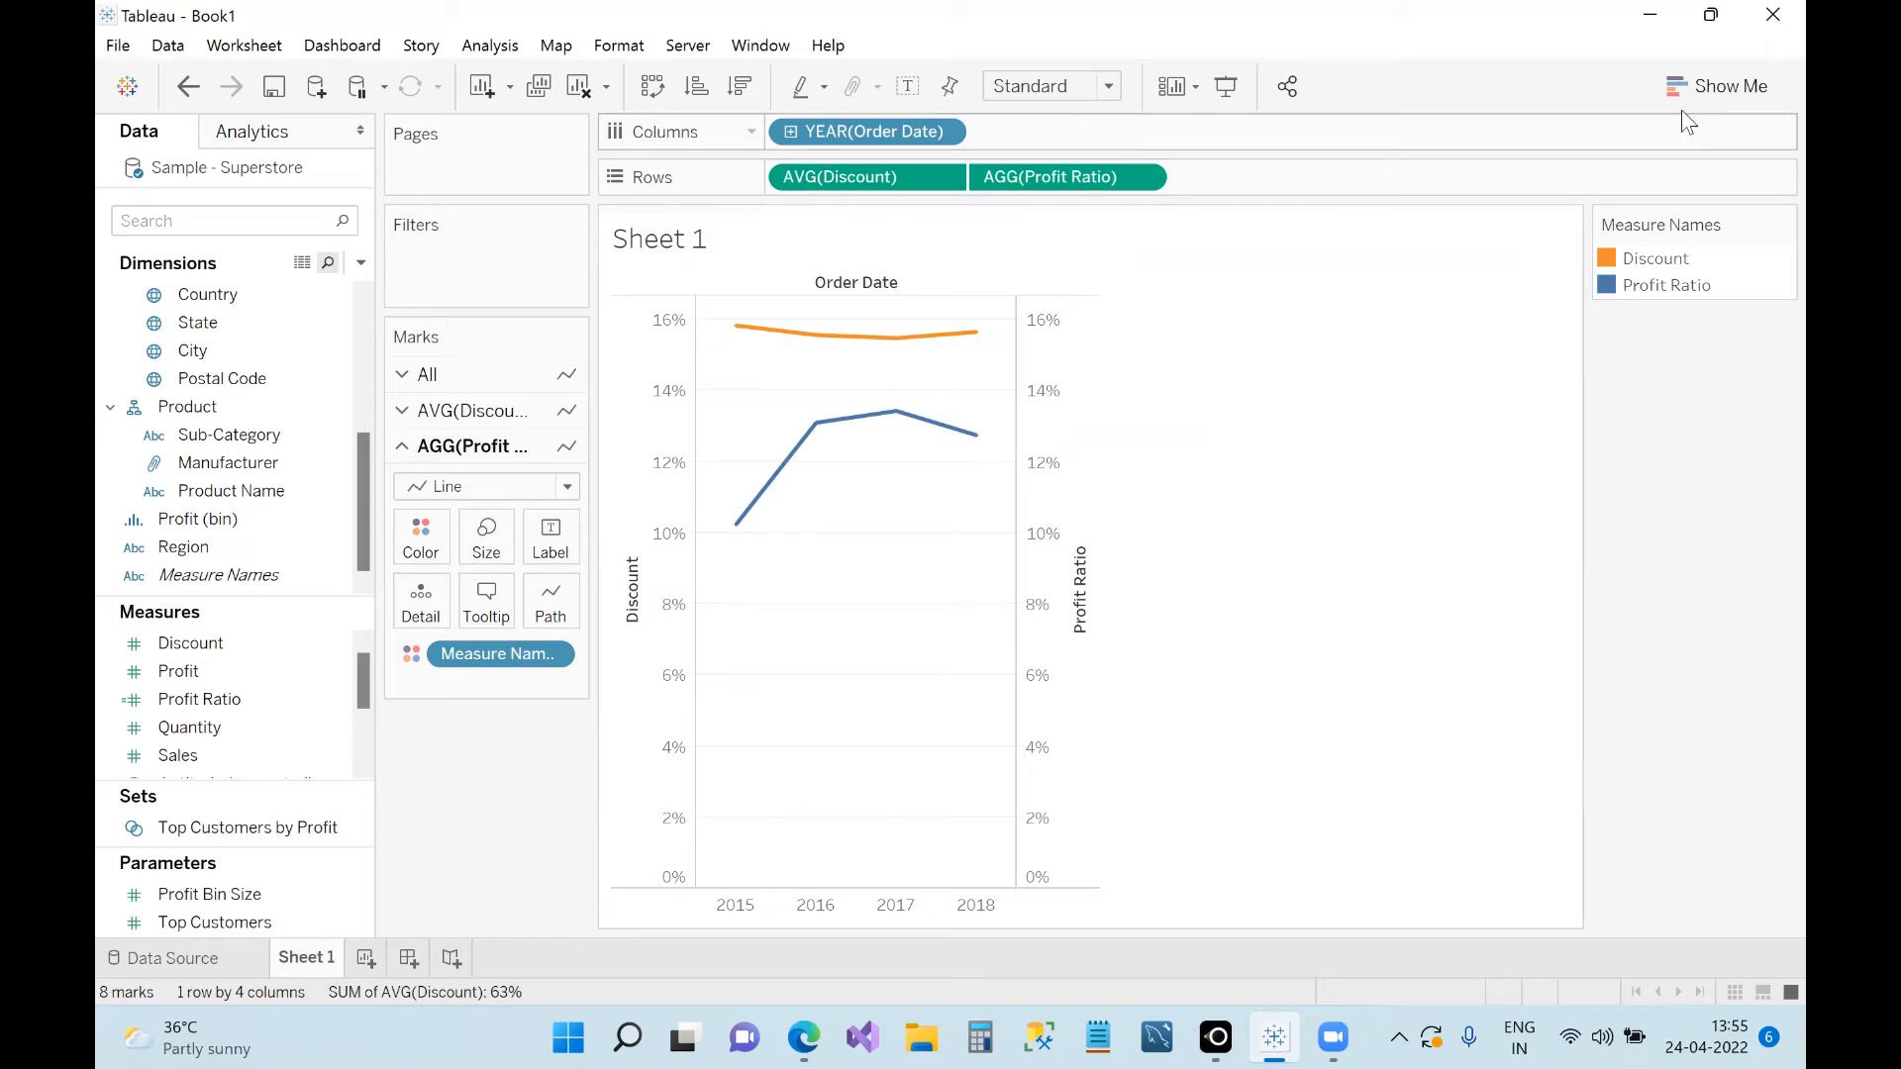
Step: Convert the view to a dual combination chart with Discount as bars and Profit Ratio as a line
click(1717, 87)
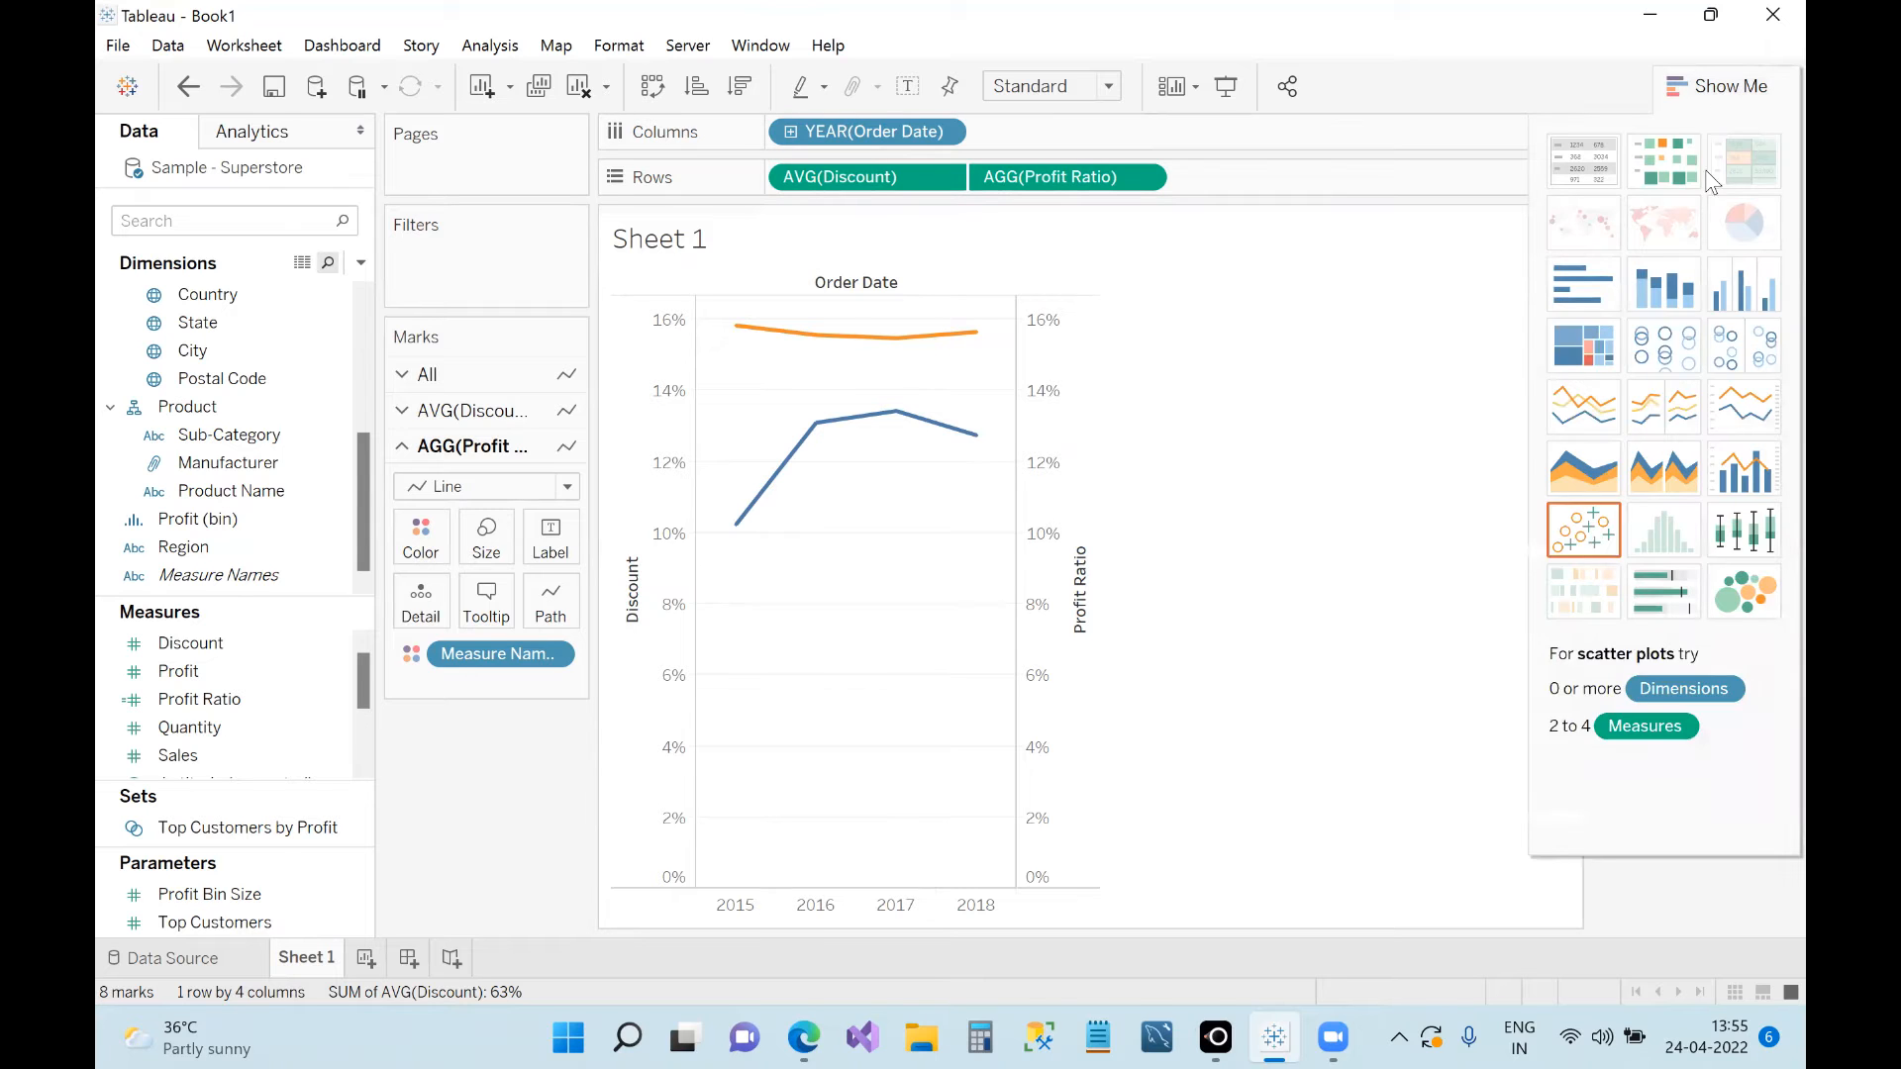
click(1733, 487)
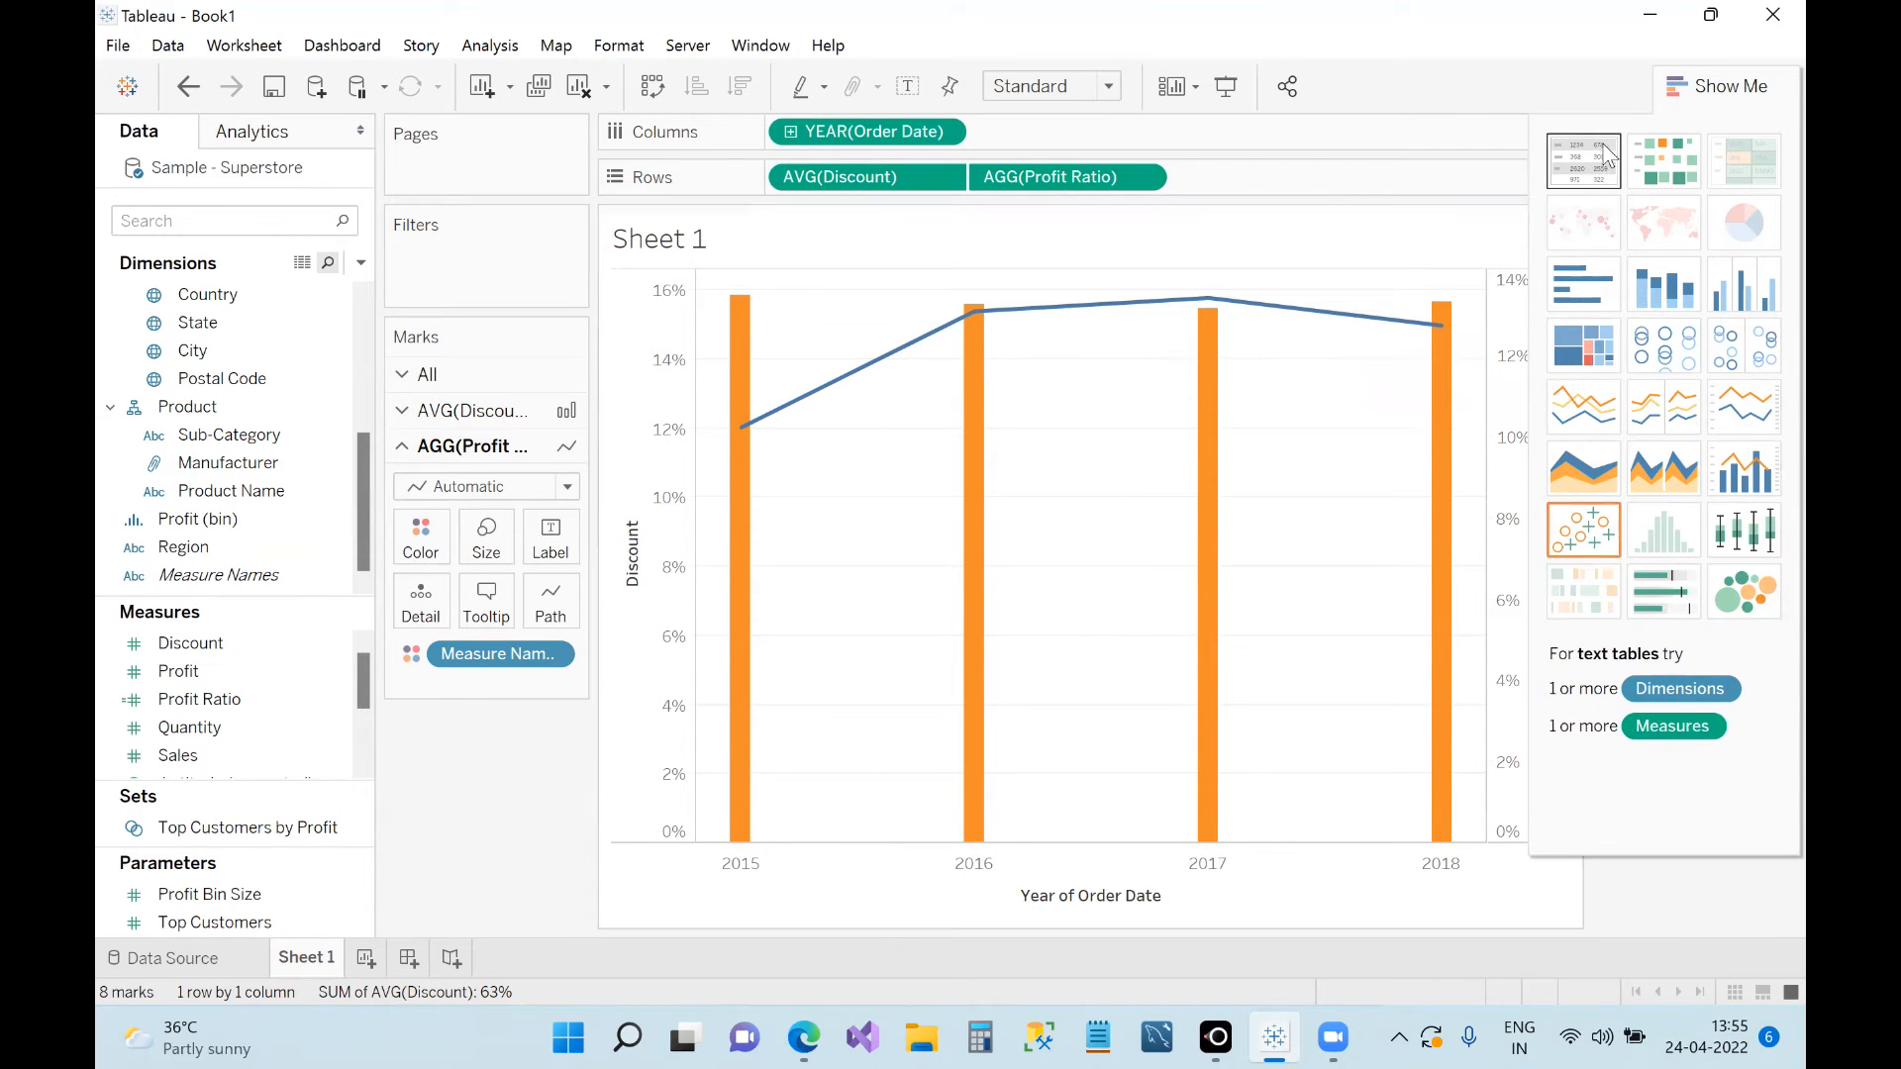
click(1688, 81)
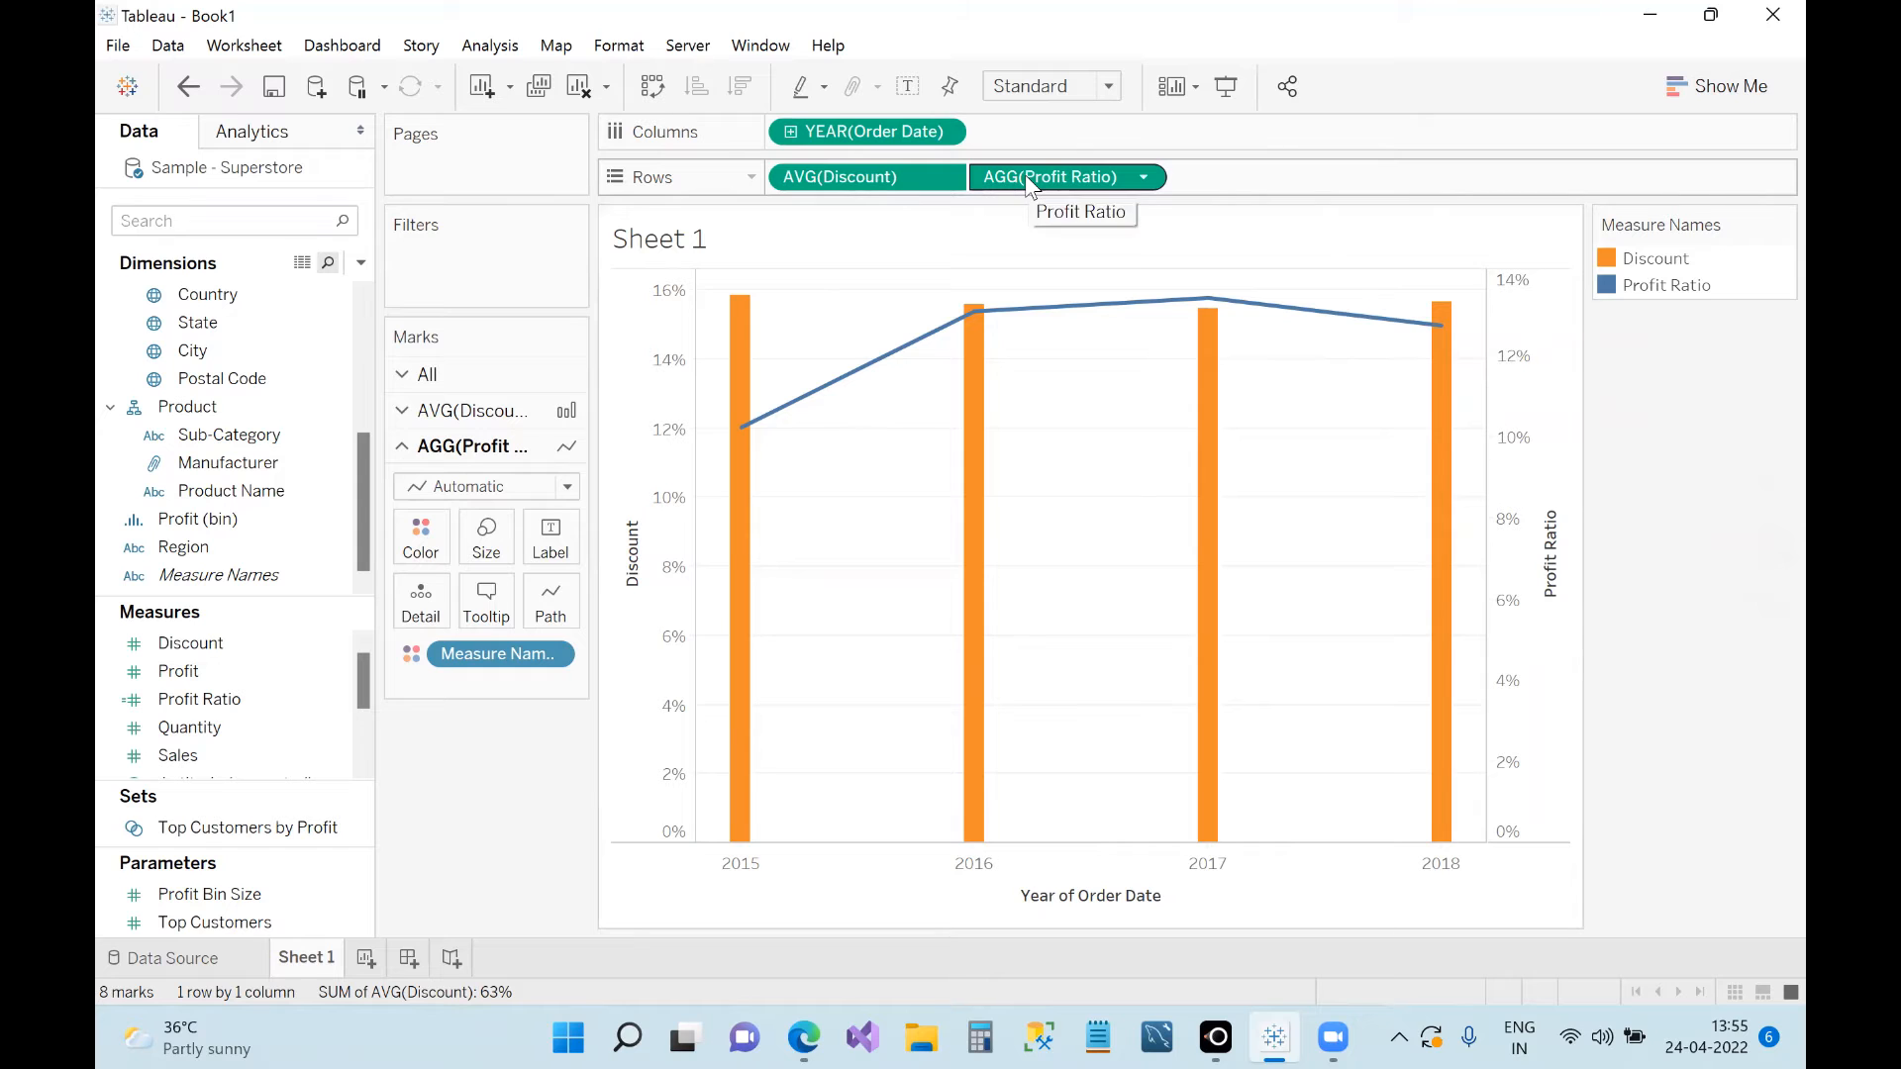
Step: Remove Profit Ratio from the rows and the Measure Names colouring from the marks
click(402, 366)
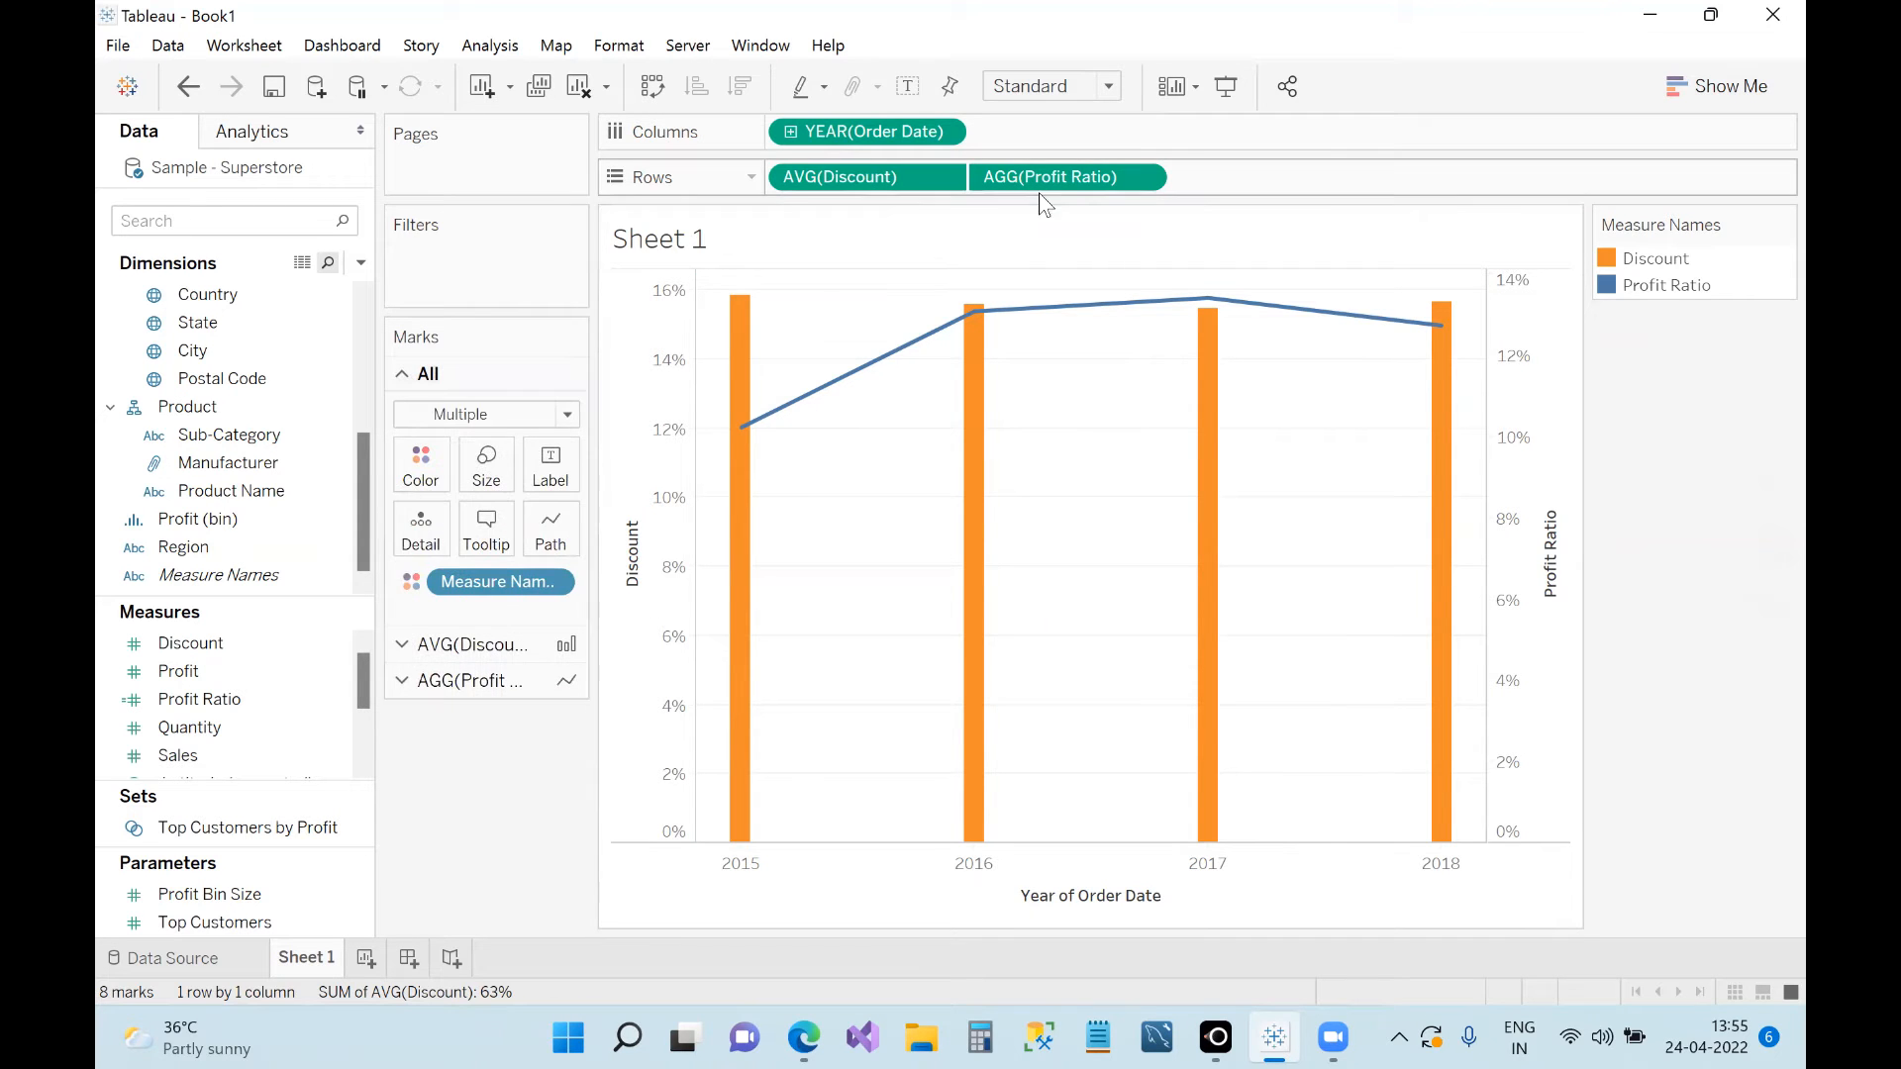
drag(1067, 169, 506, 766)
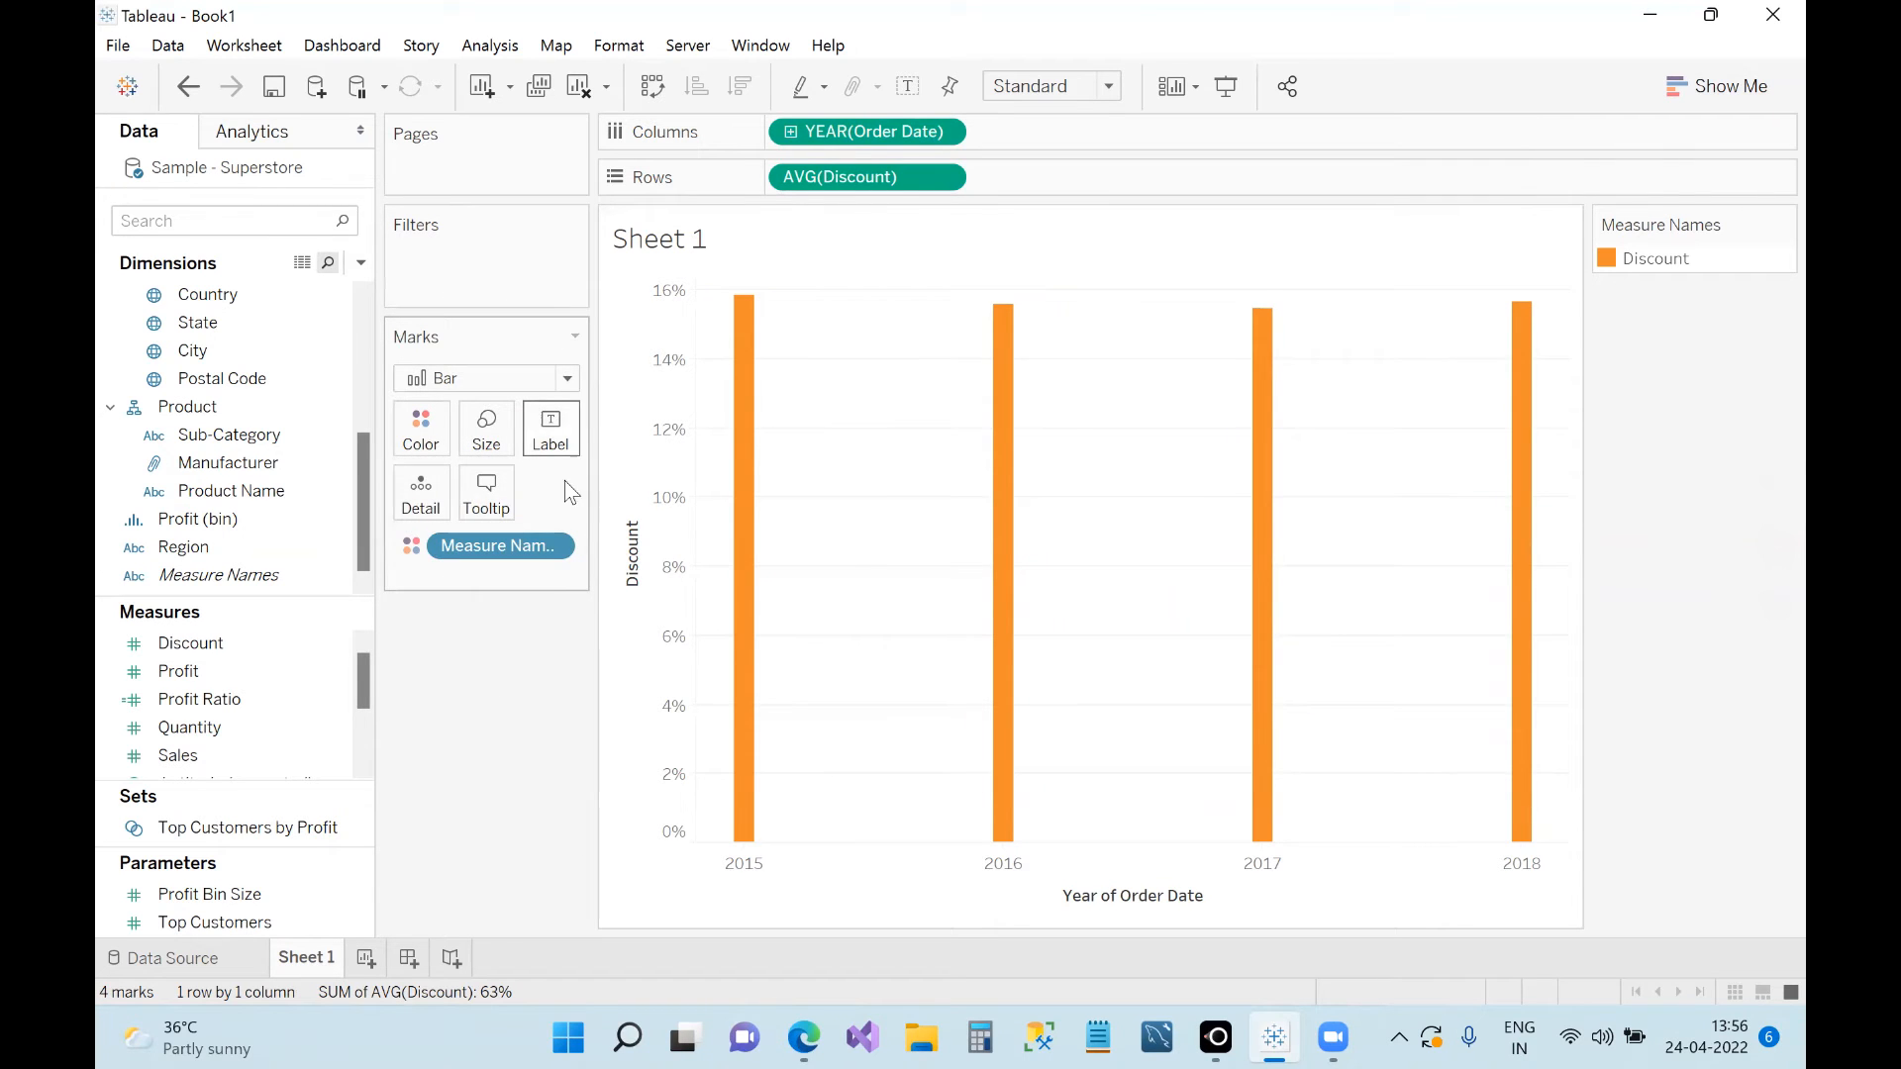
drag(525, 565, 520, 733)
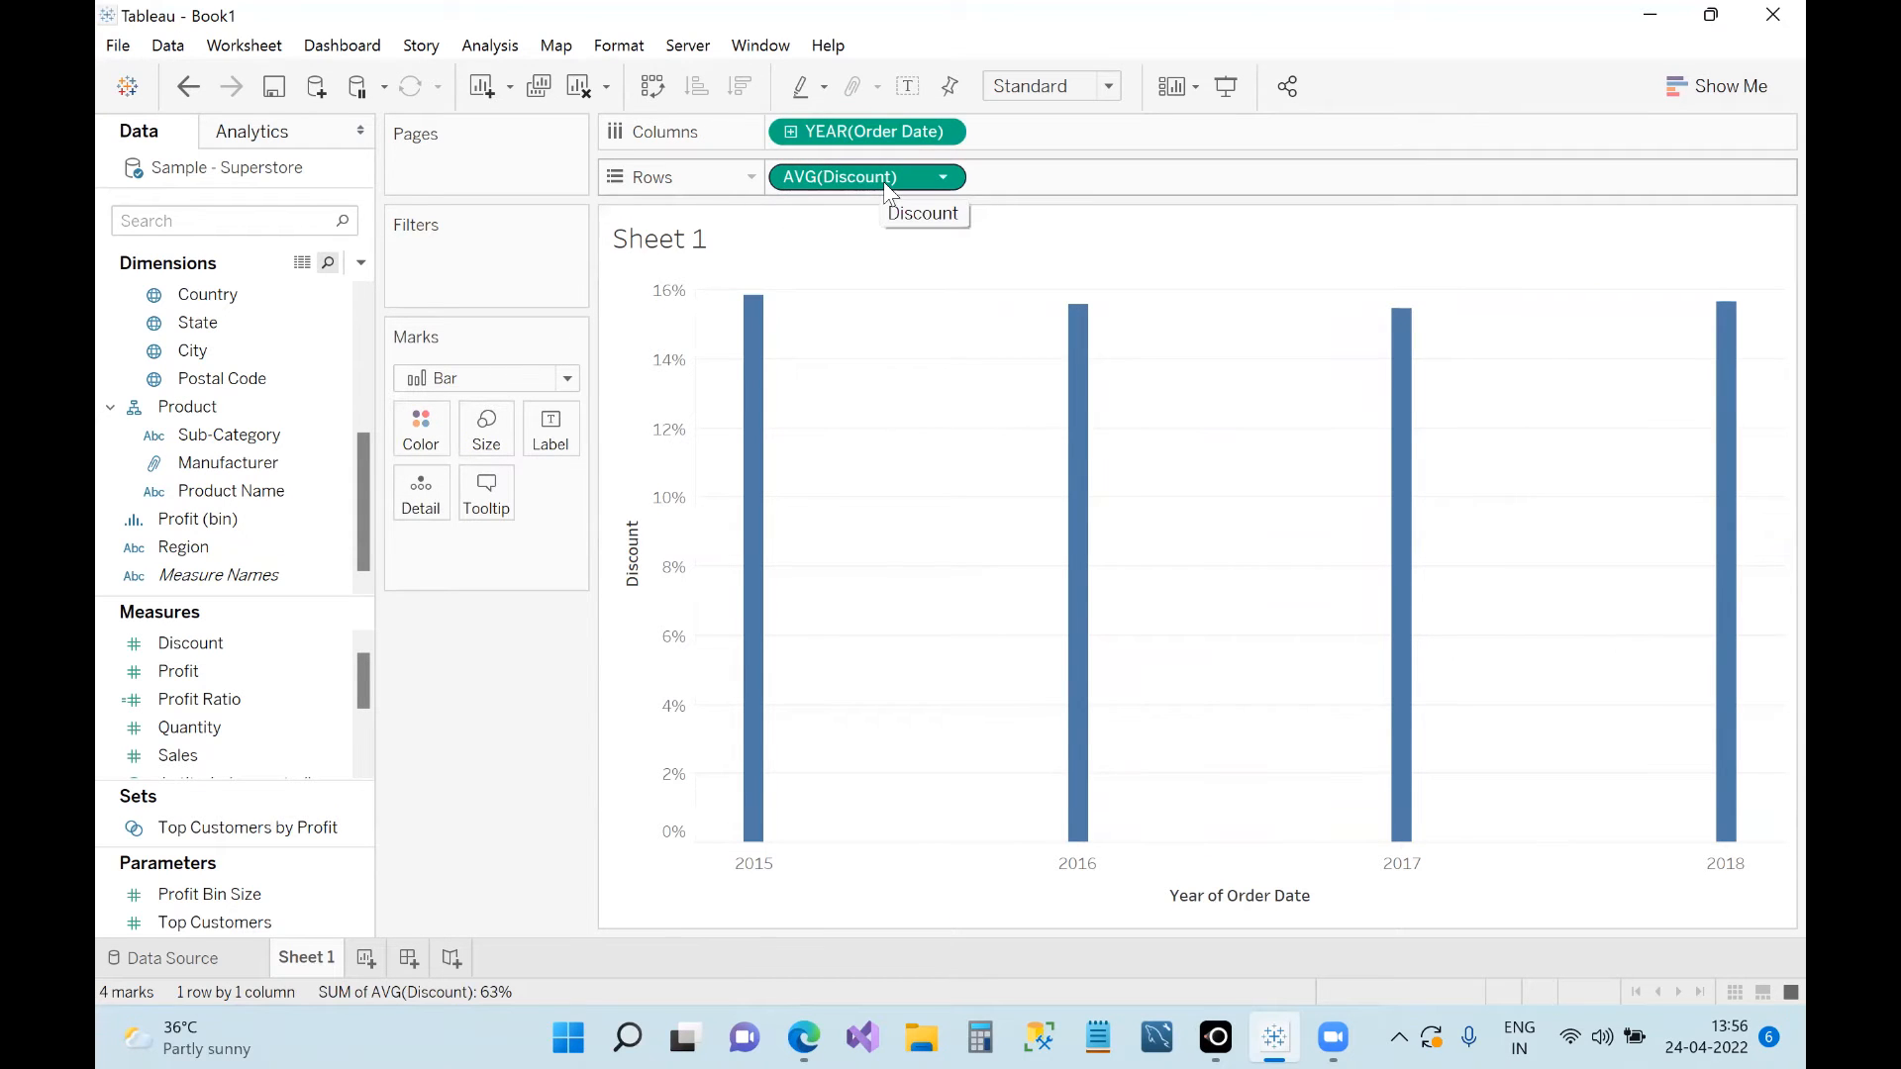
Step: Change the Discount chart to continuous lines and add Sales to the rows after it
click(1724, 89)
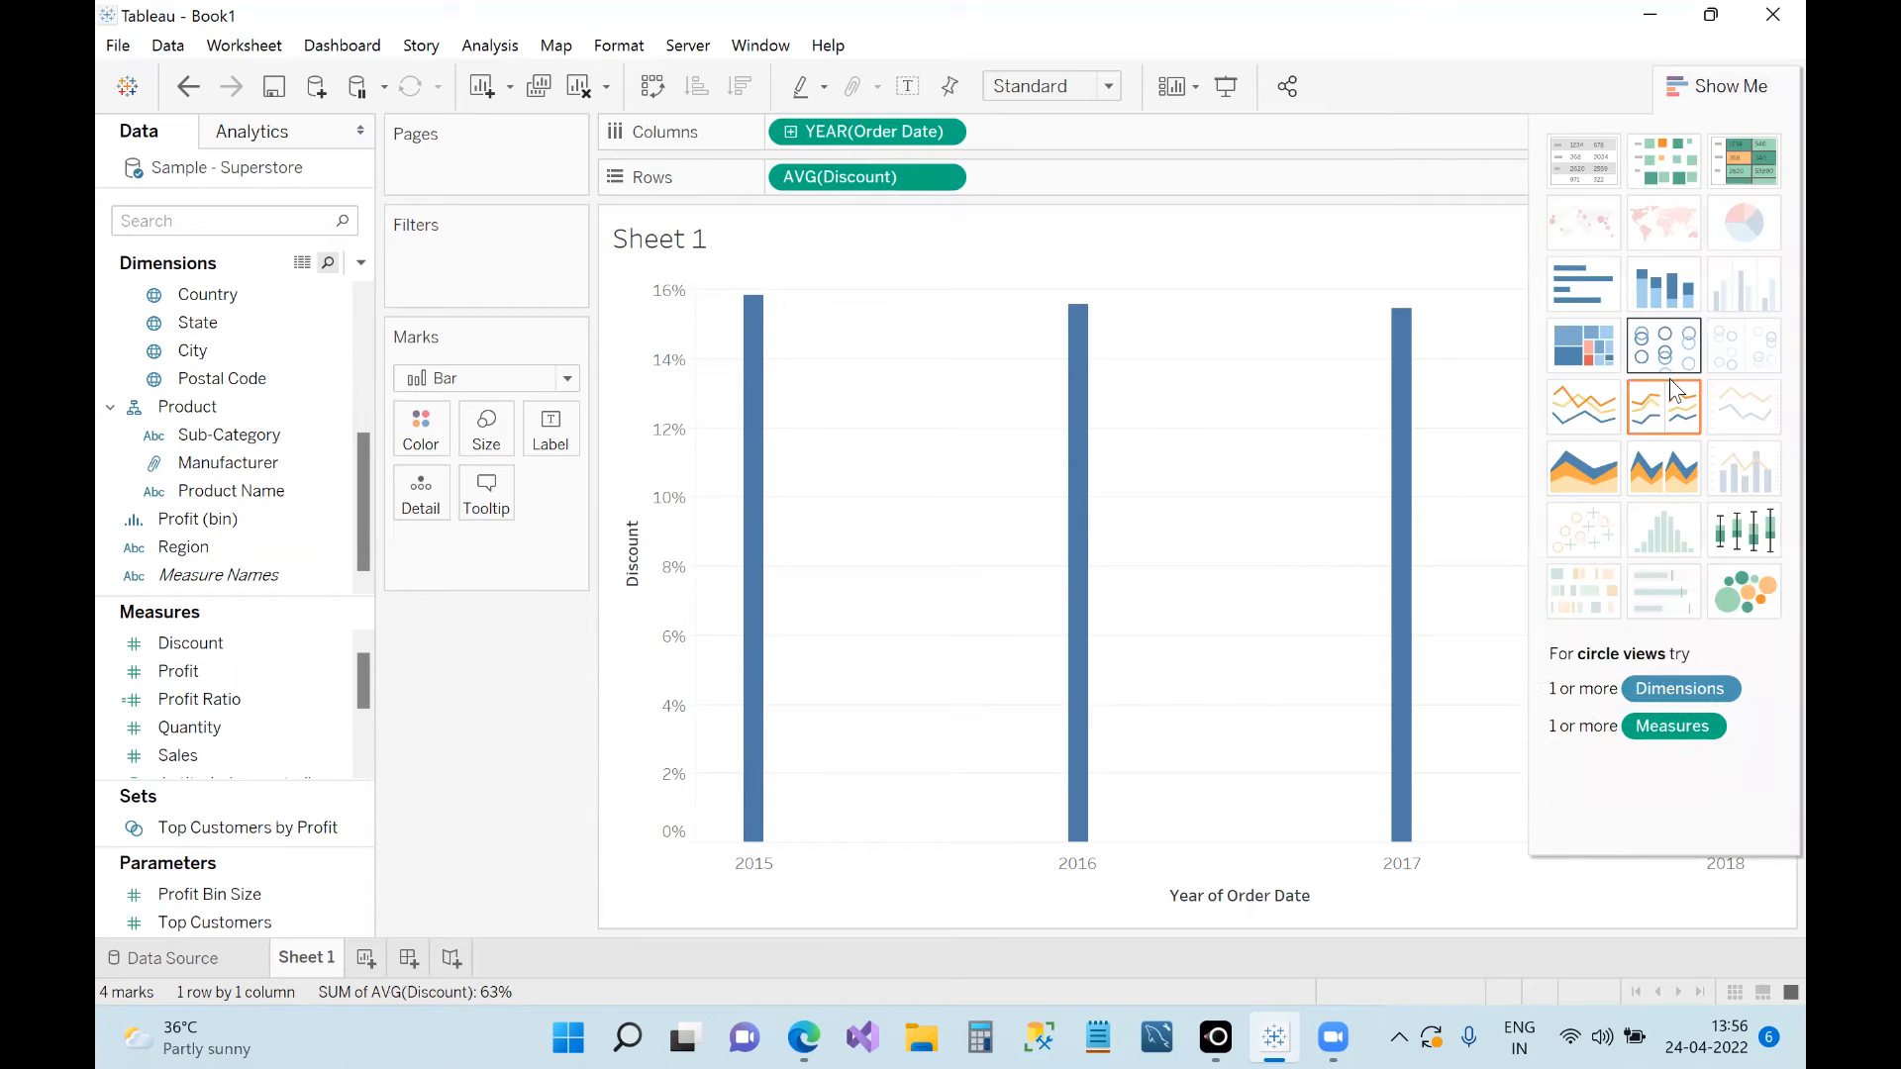
click(1587, 401)
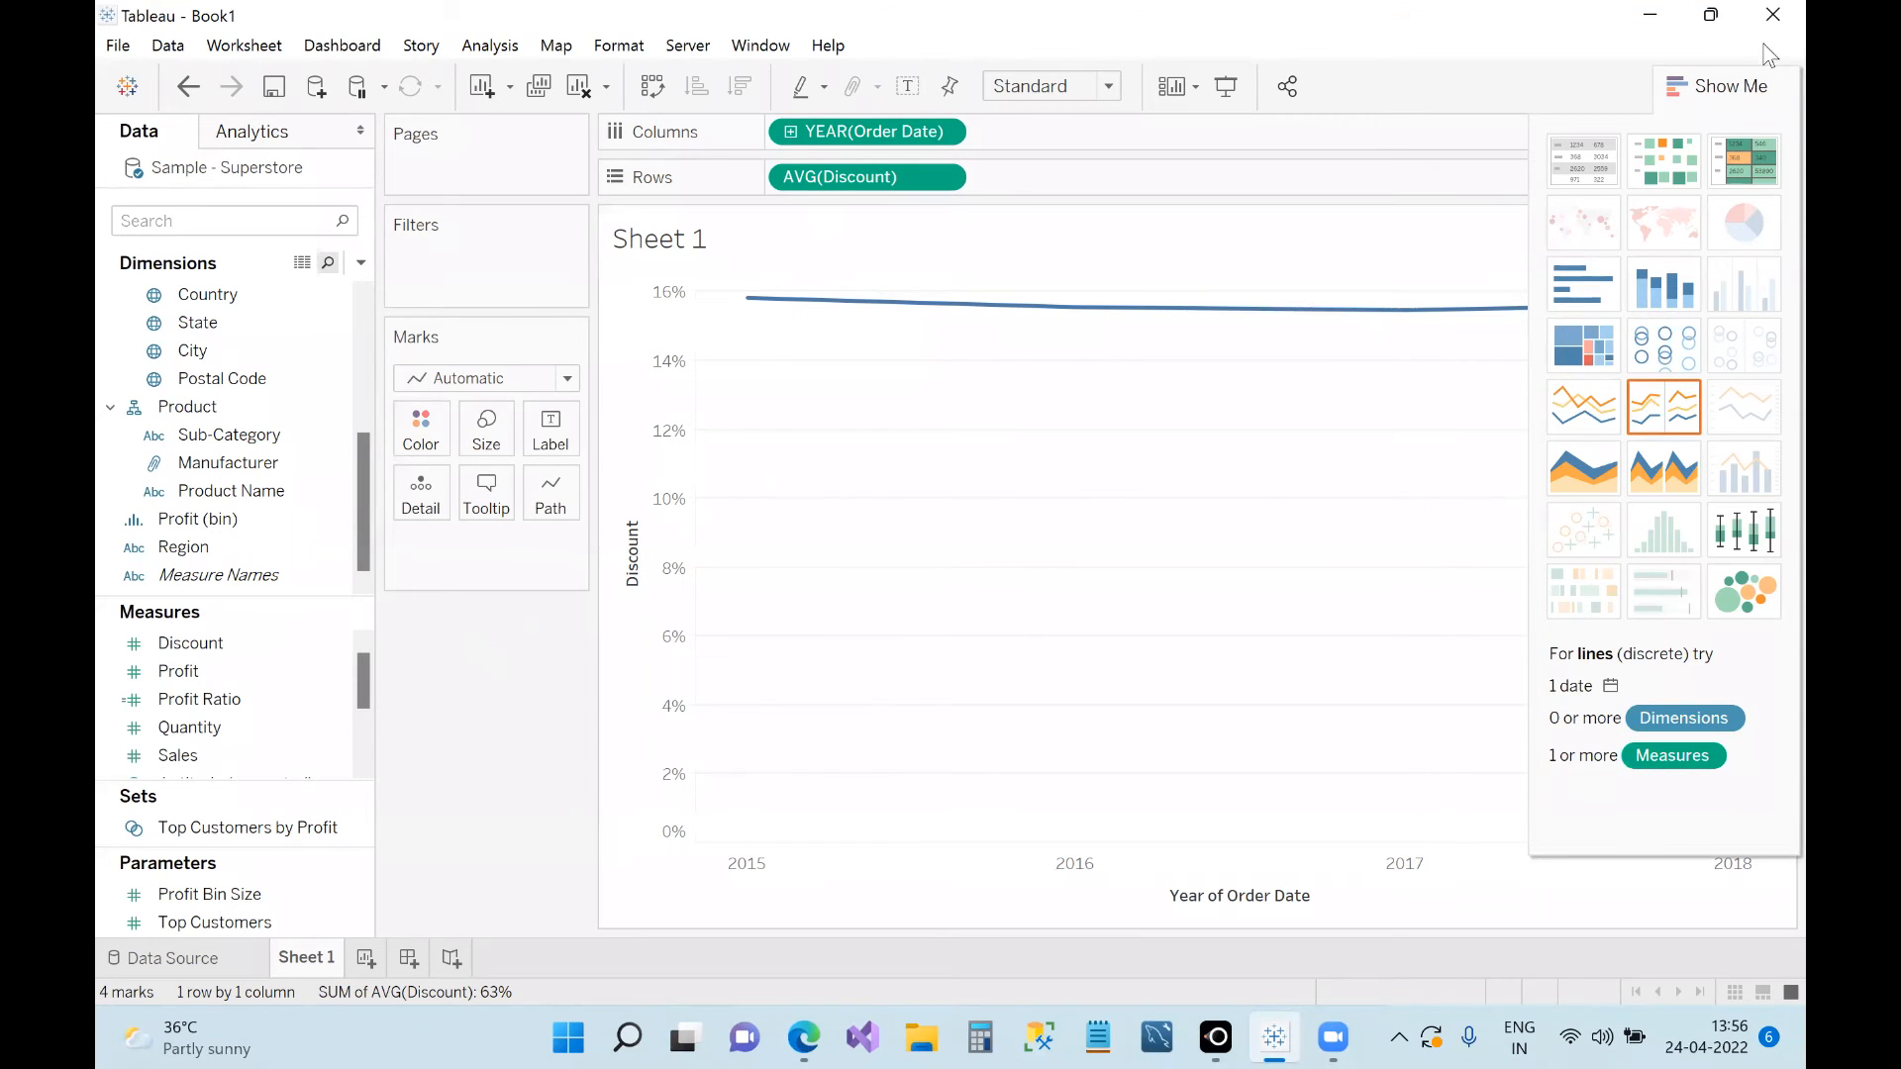
click(1749, 86)
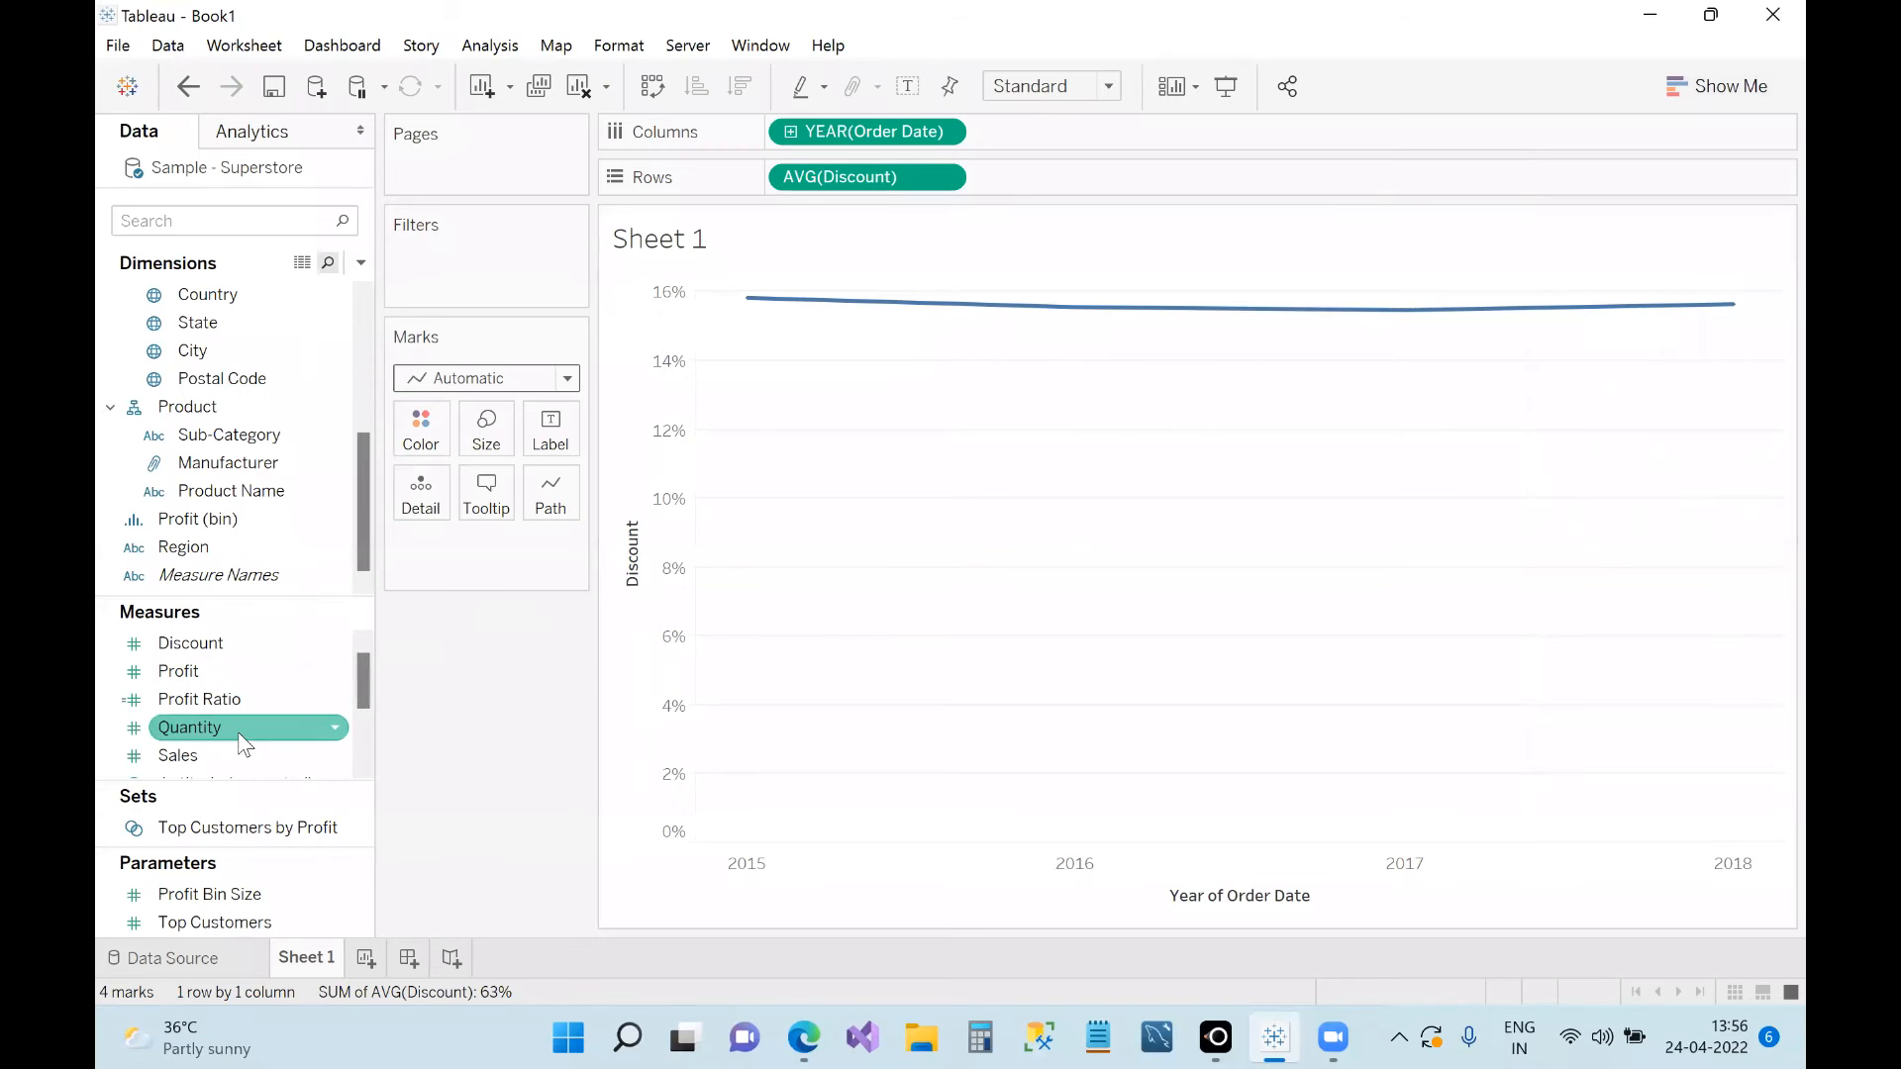
drag(240, 747, 1099, 172)
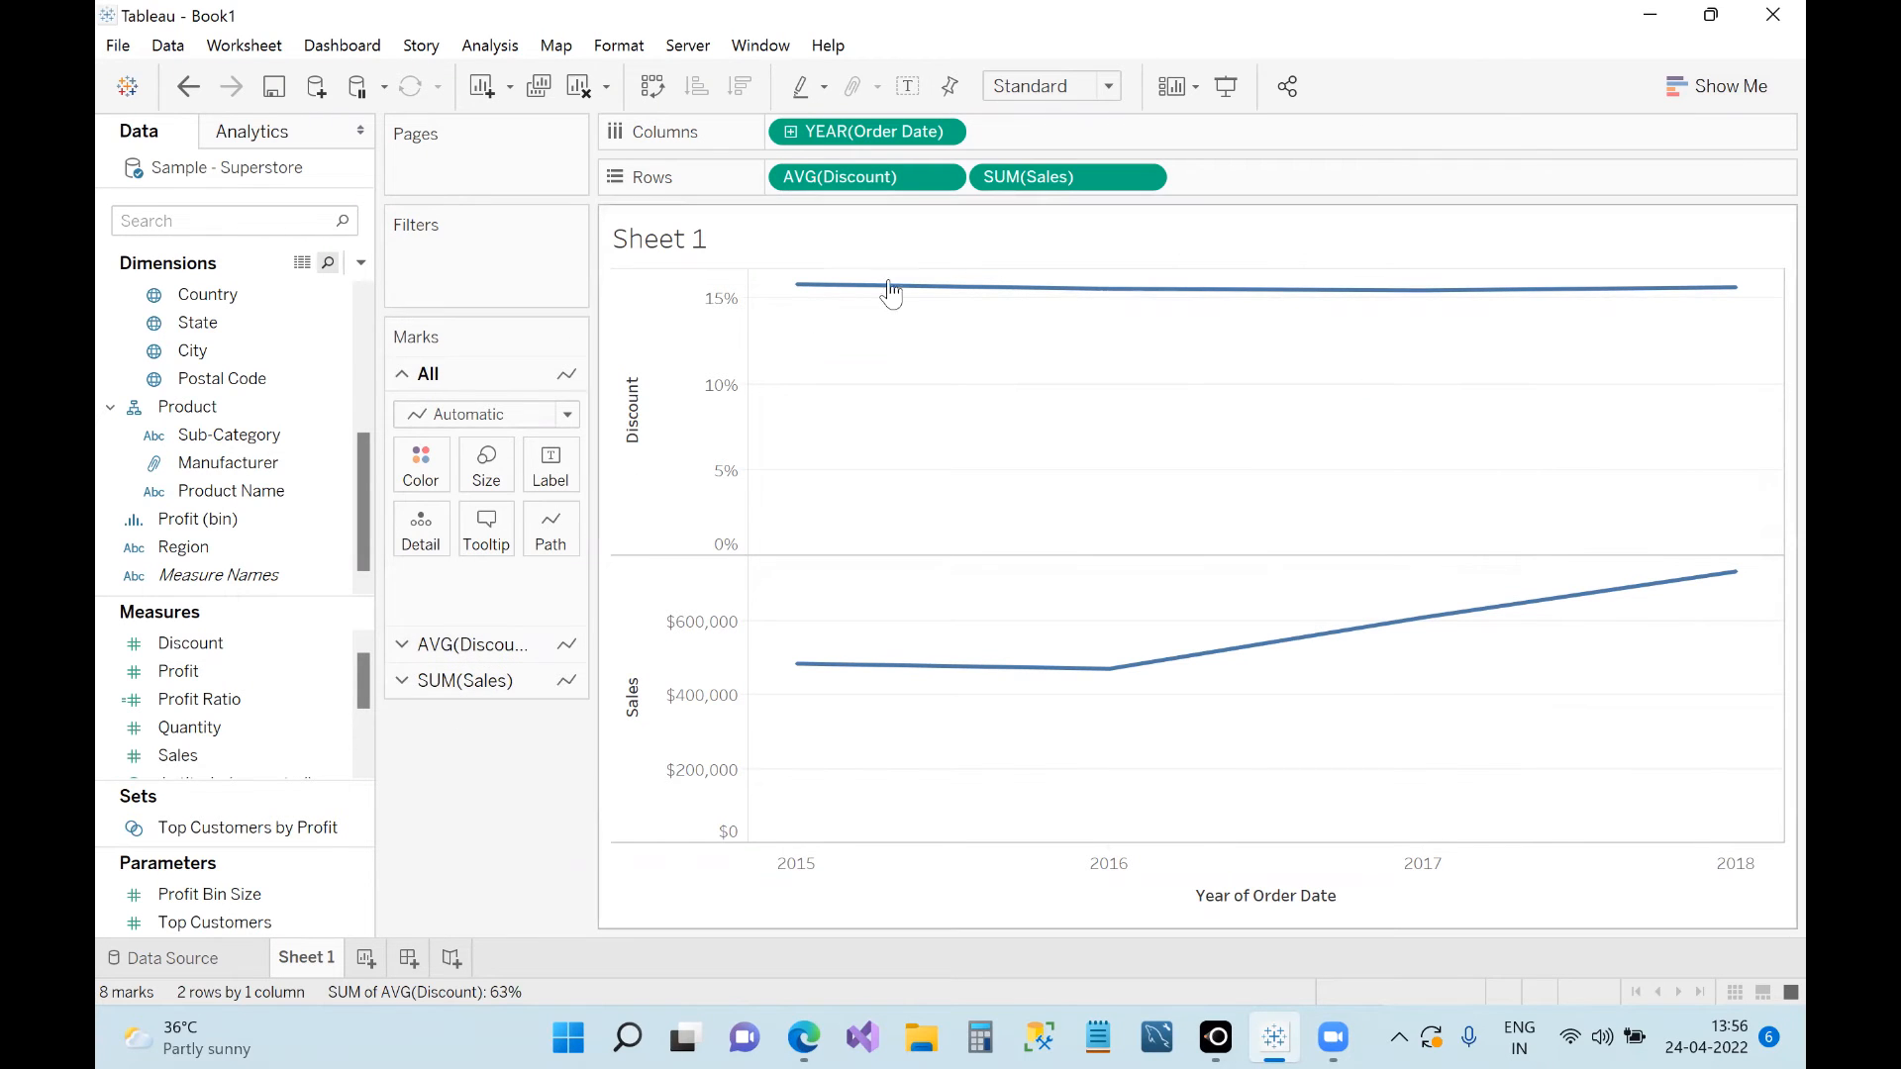
Step: Remove Sales from the rows, add it back after Discount, and look through the marks settings of each measure
drag(1056, 178, 518, 832)
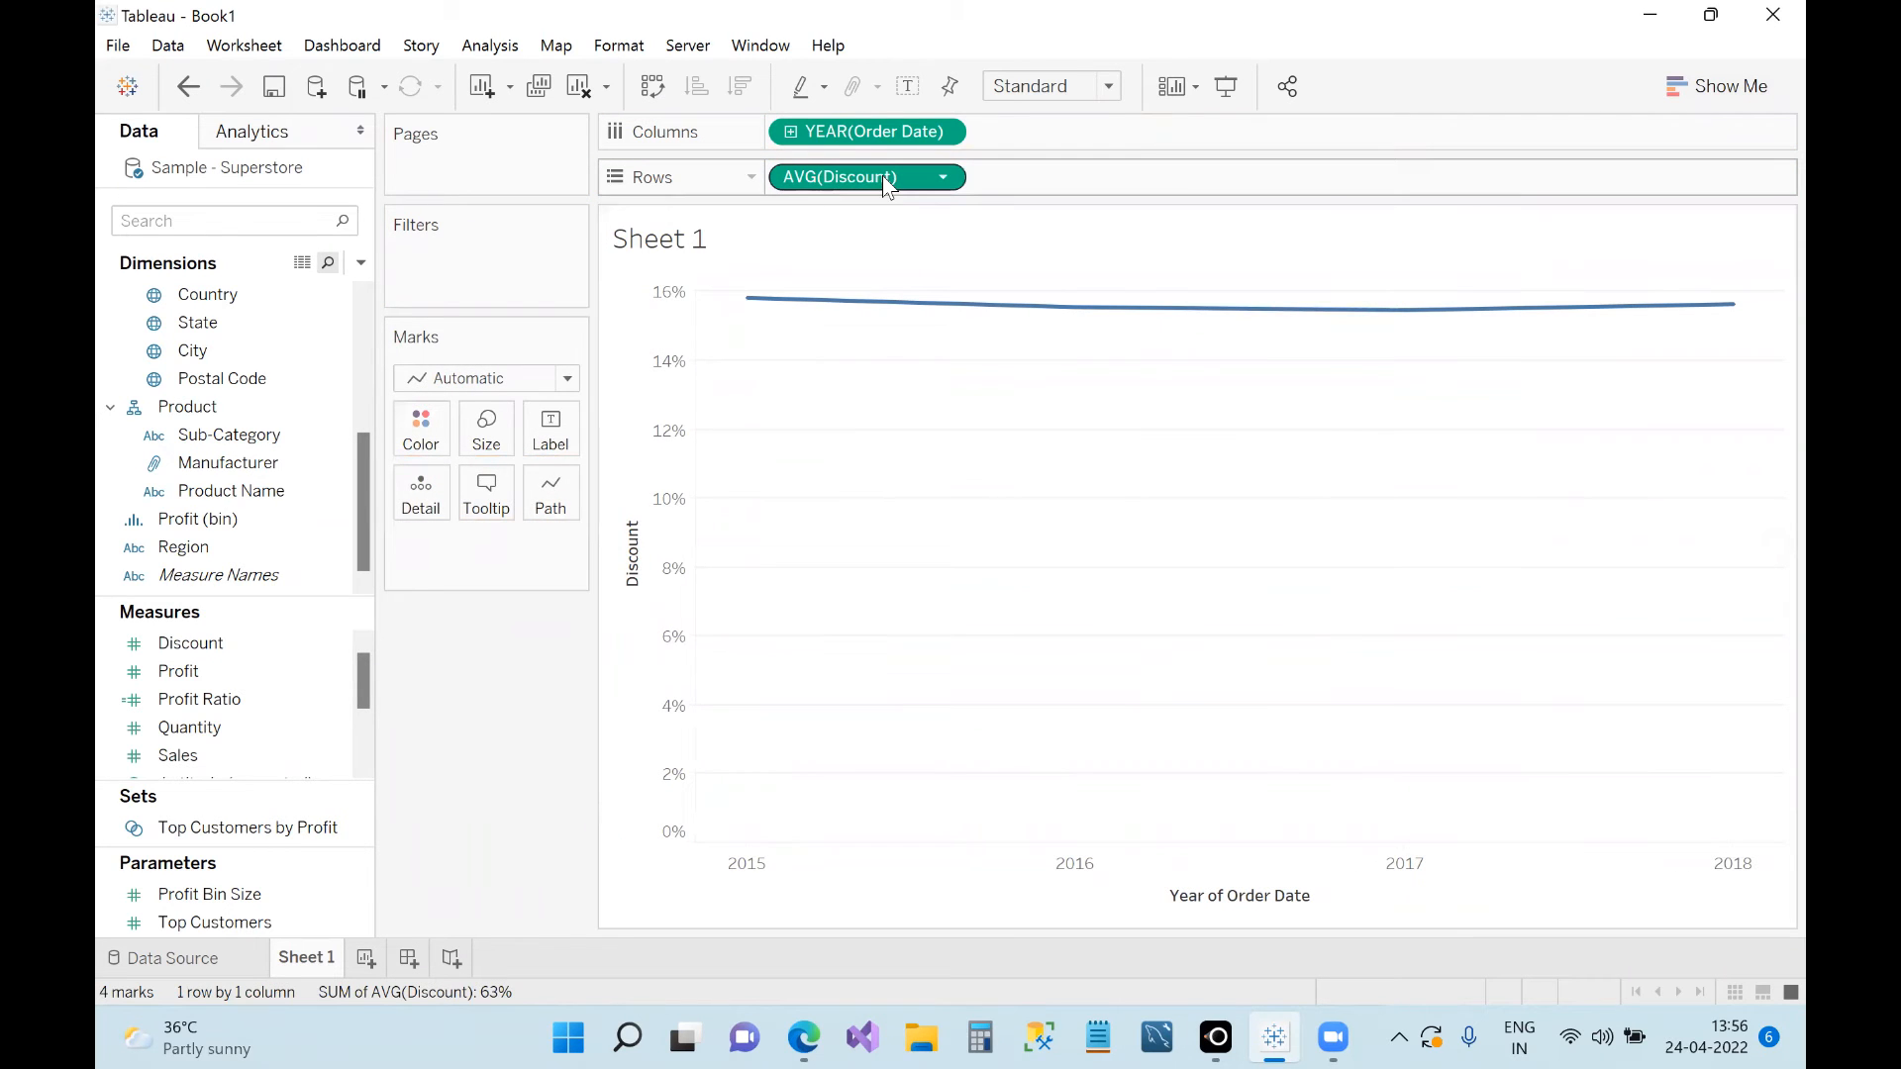
drag(226, 755, 1097, 182)
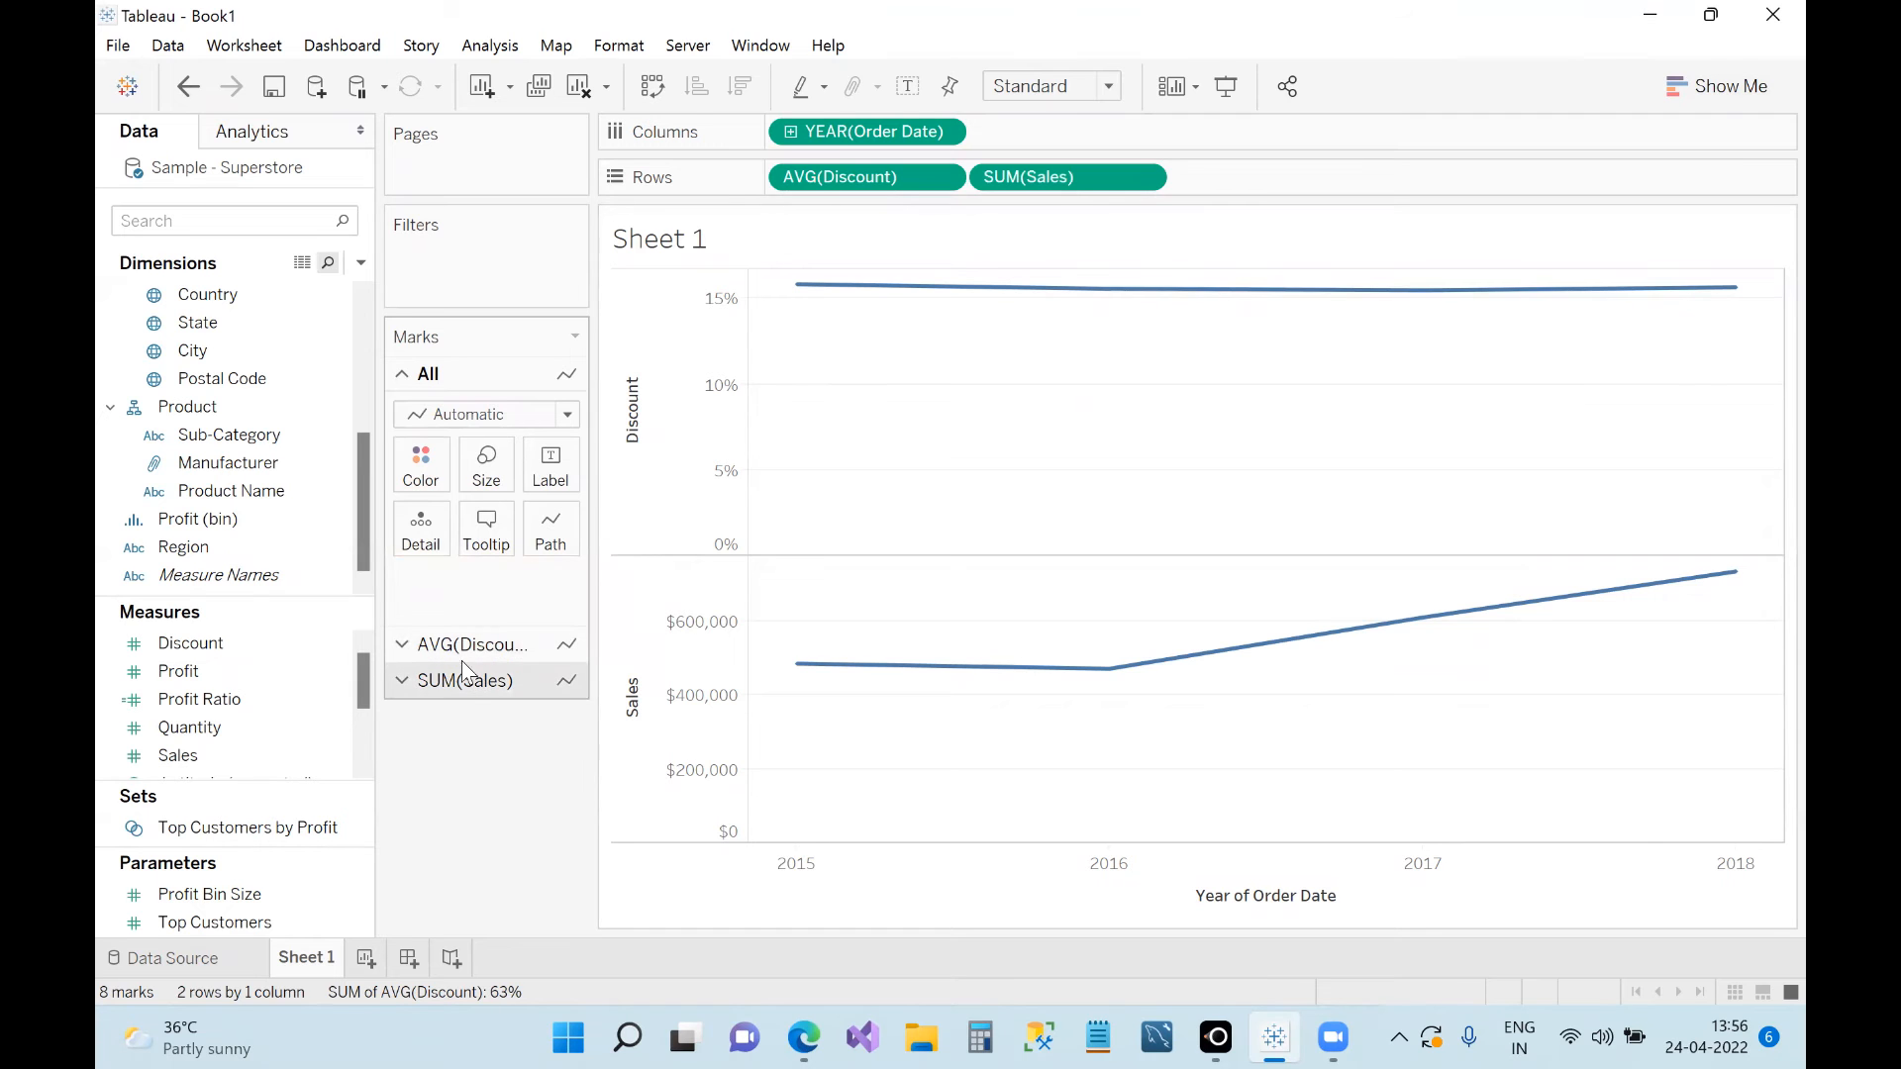
click(409, 649)
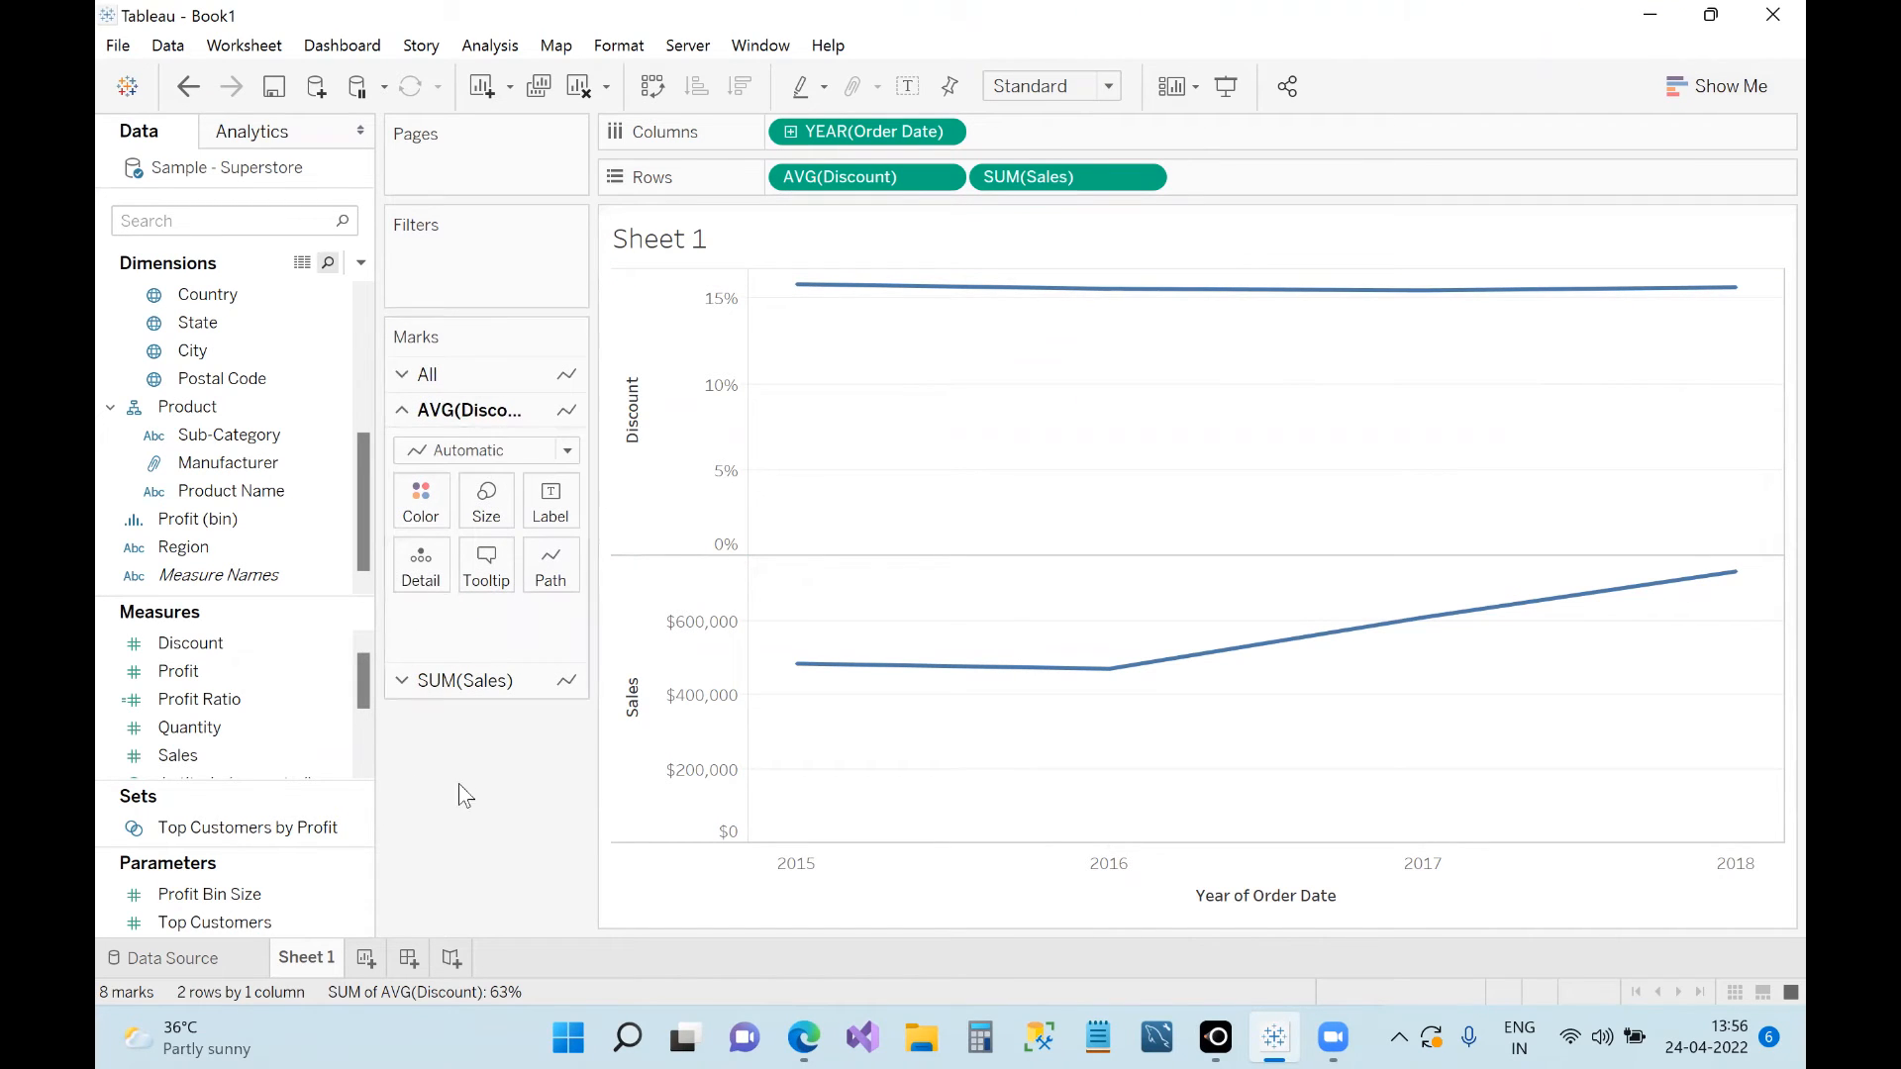
click(398, 693)
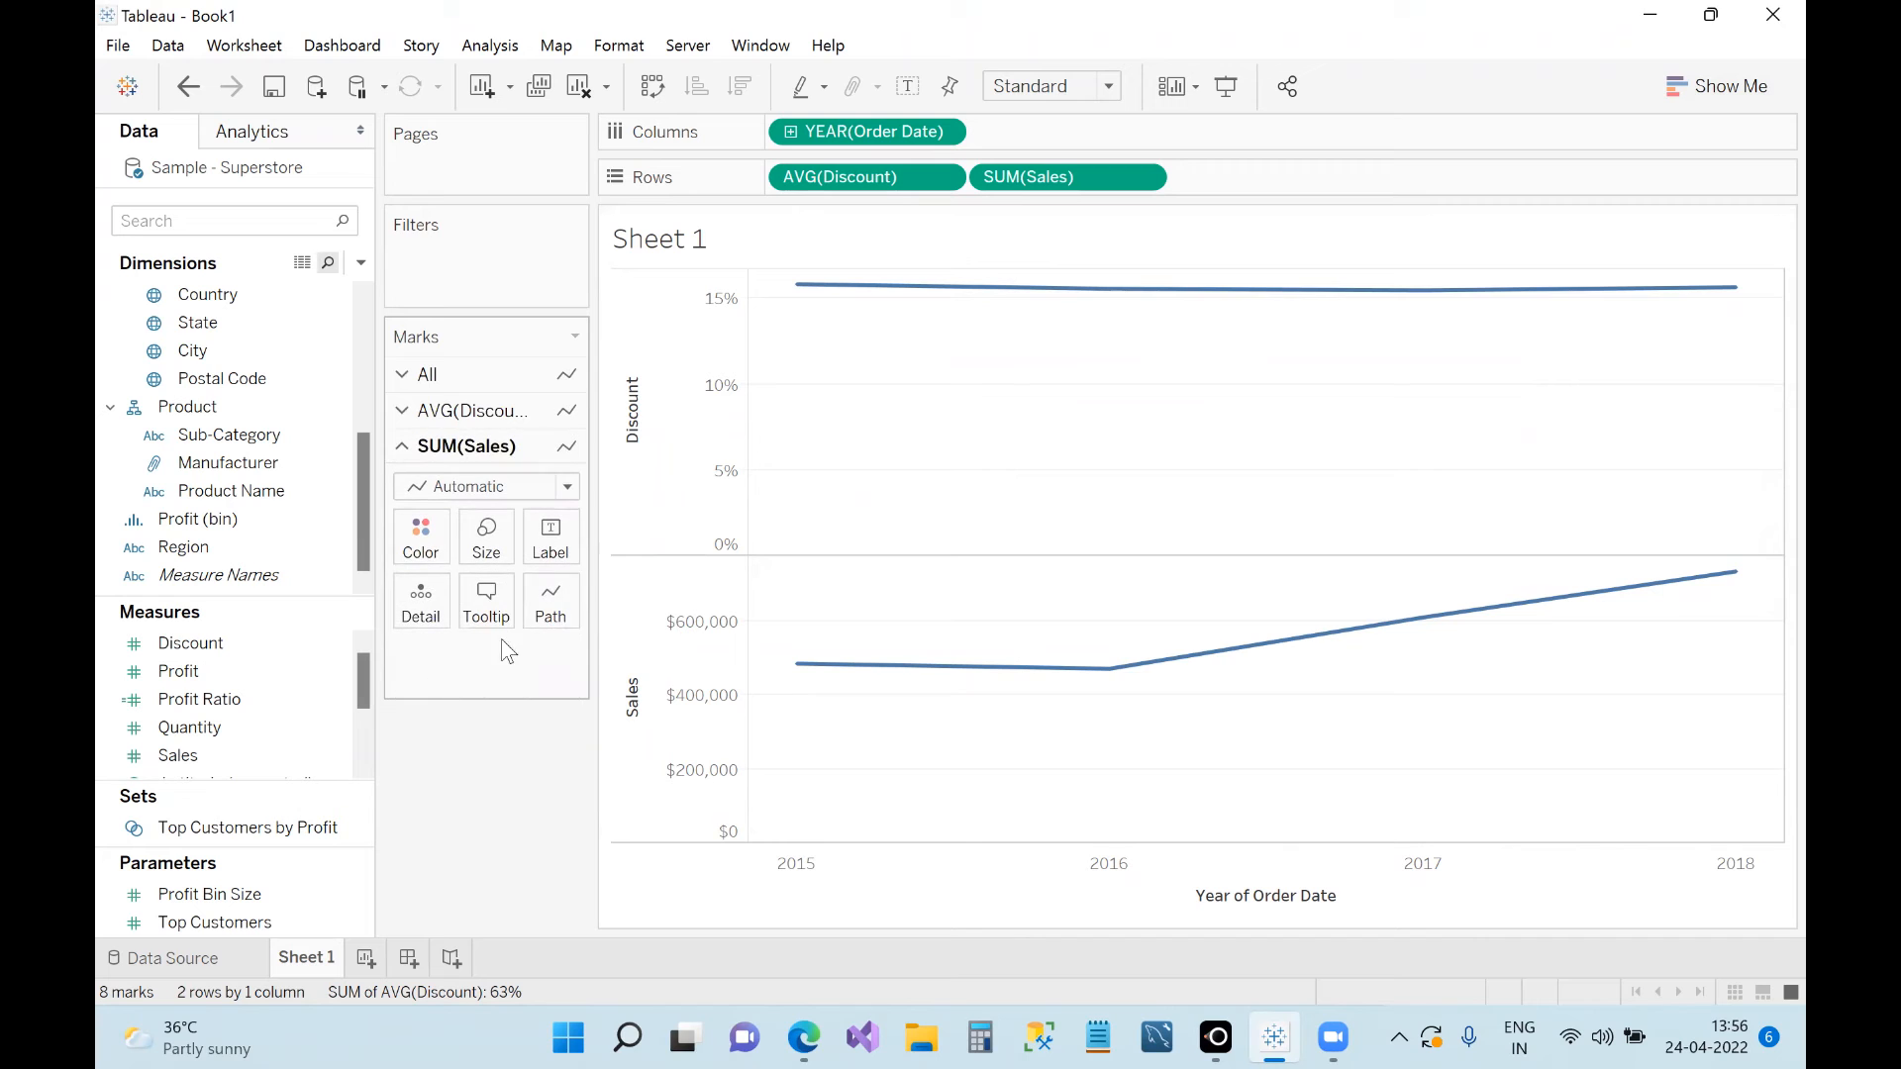
click(410, 376)
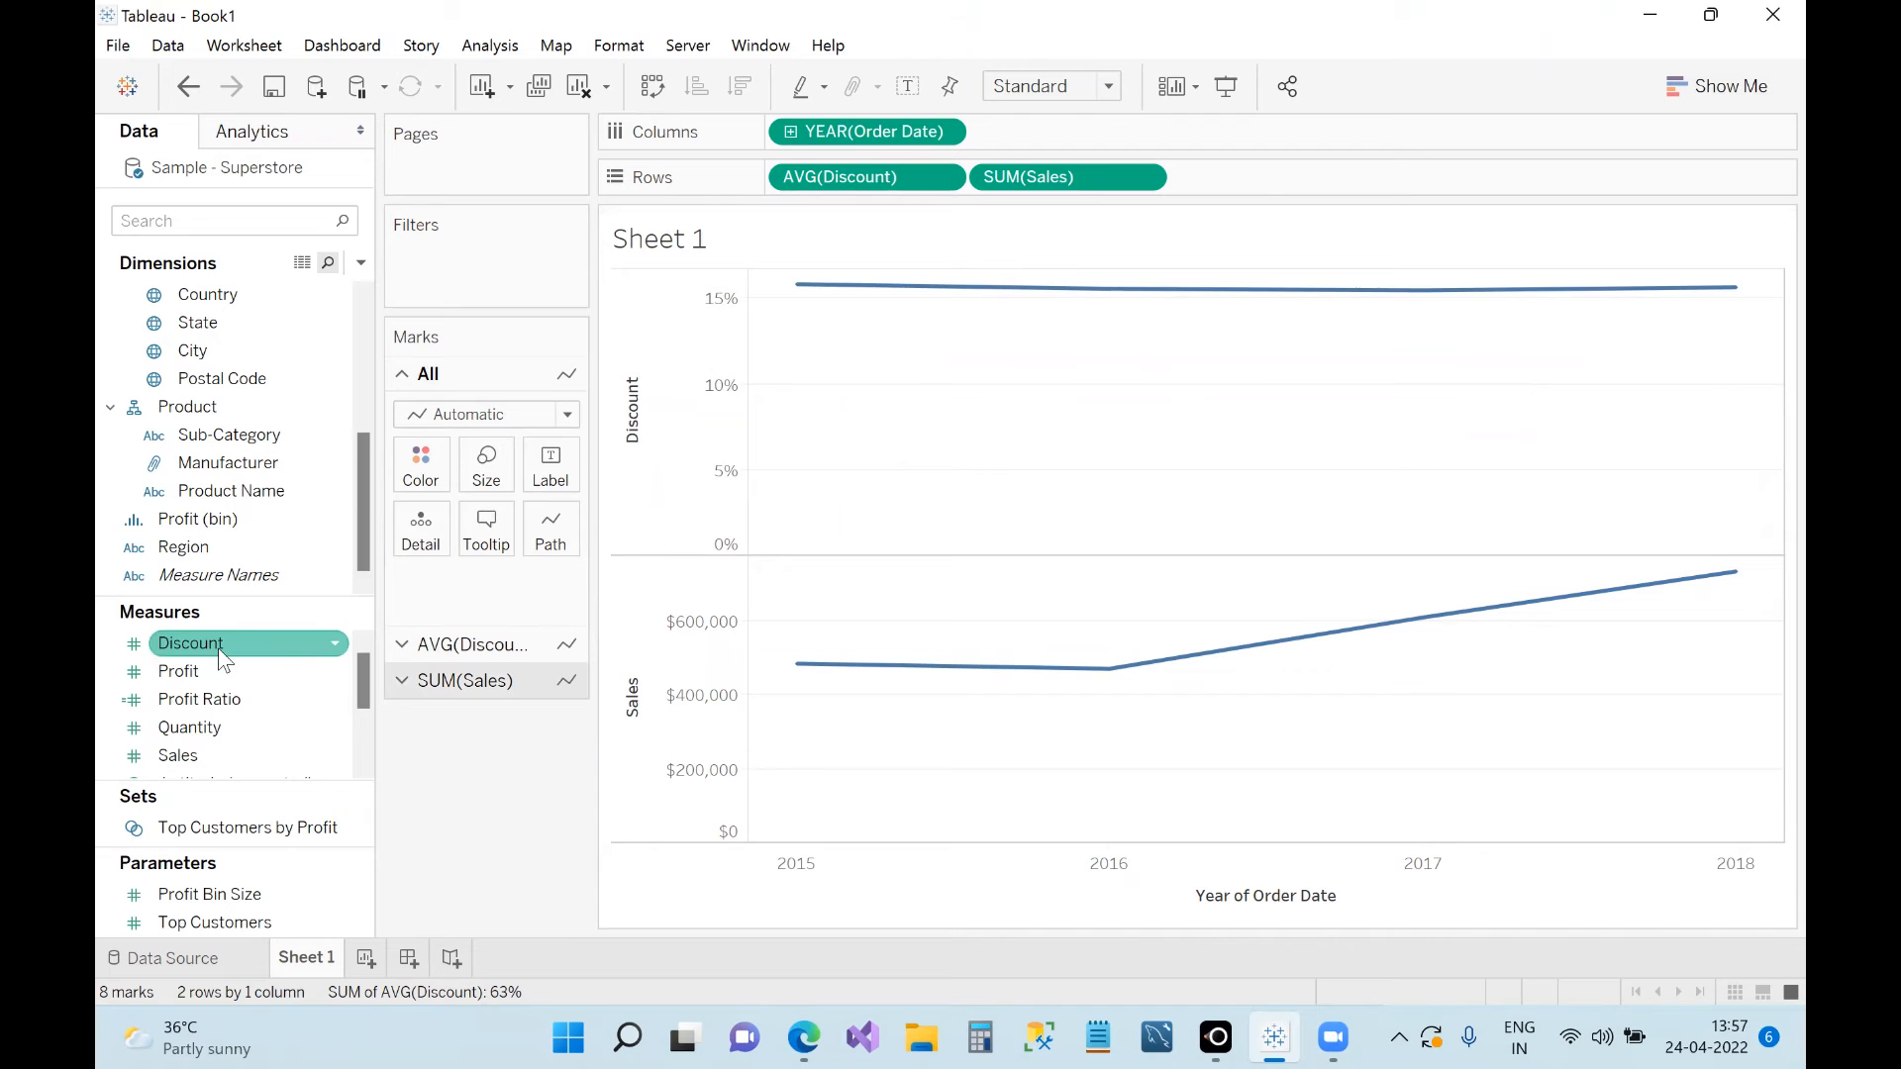
Step: Add Profit Ratio to the rows as a third measure, and remove both Profit Ratio and Sales from the rows
drag(226, 698, 1256, 188)
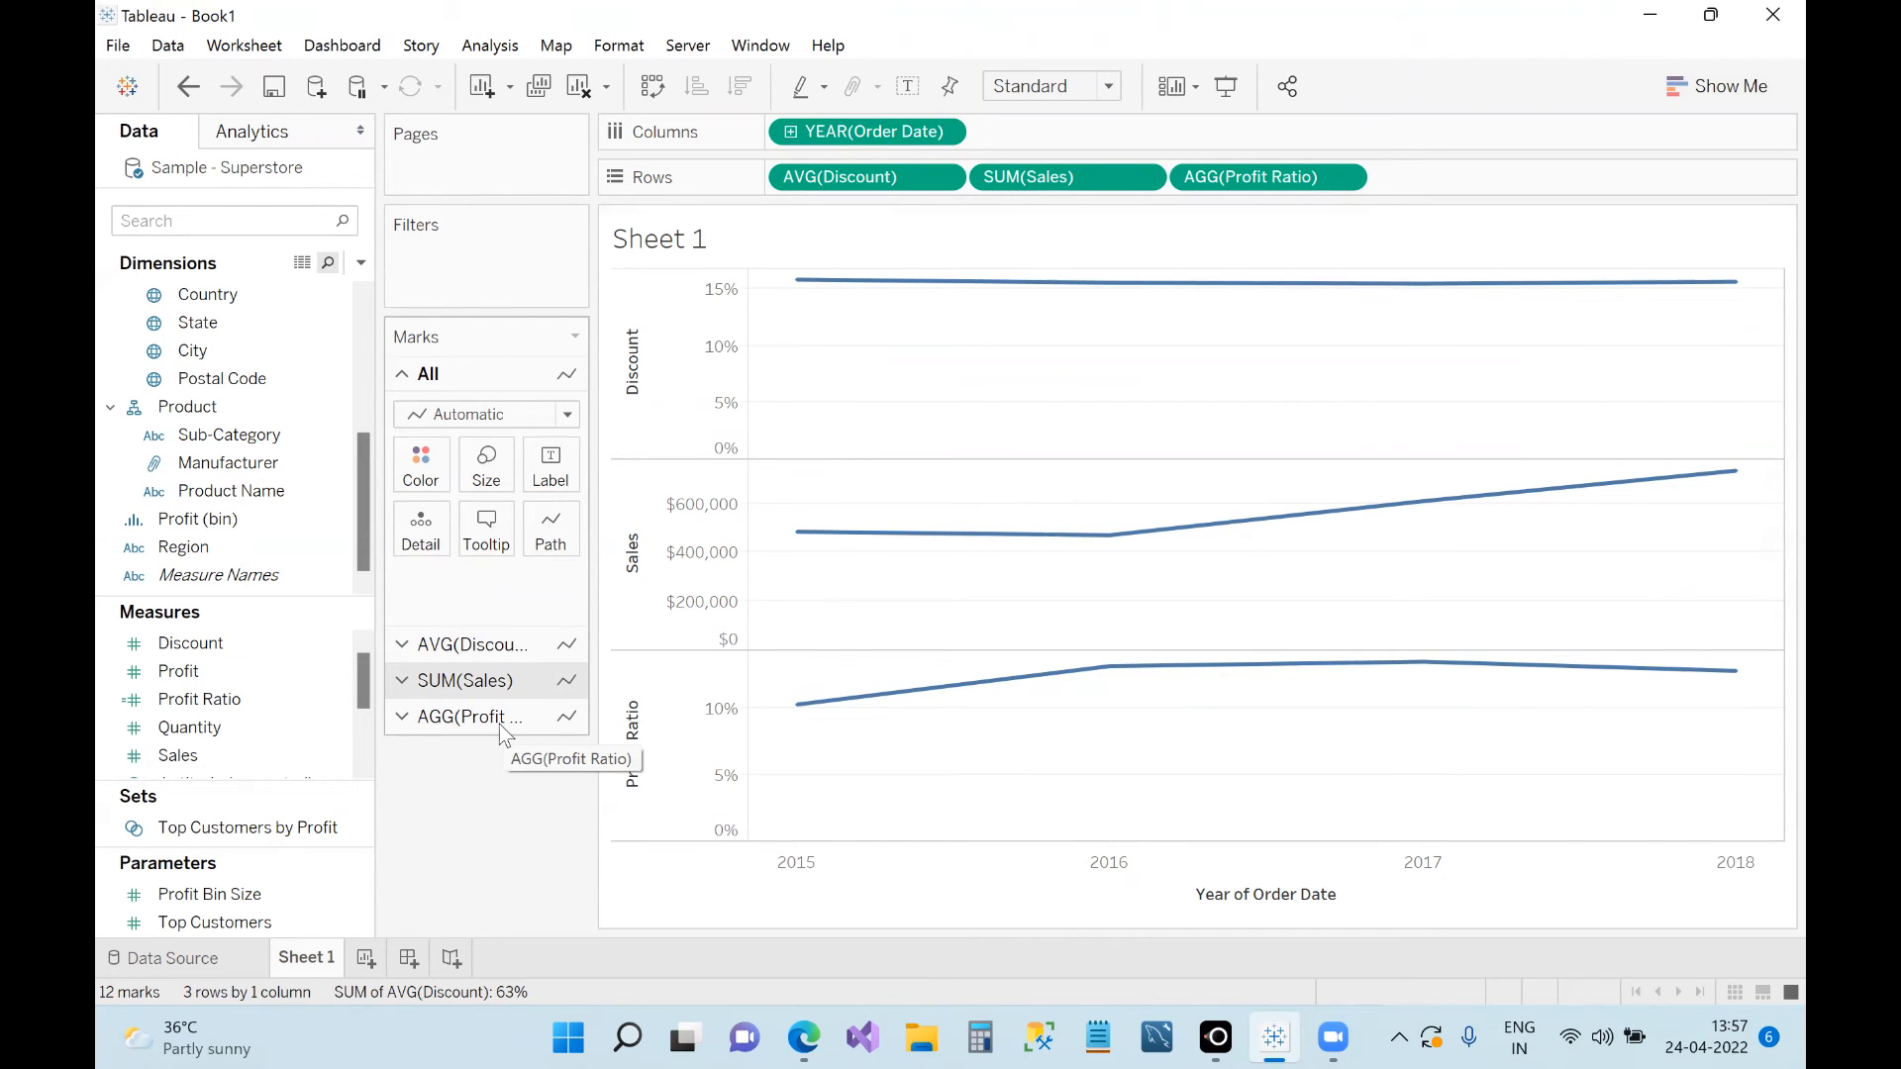
drag(1285, 177, 465, 868)
drag(996, 174, 454, 845)
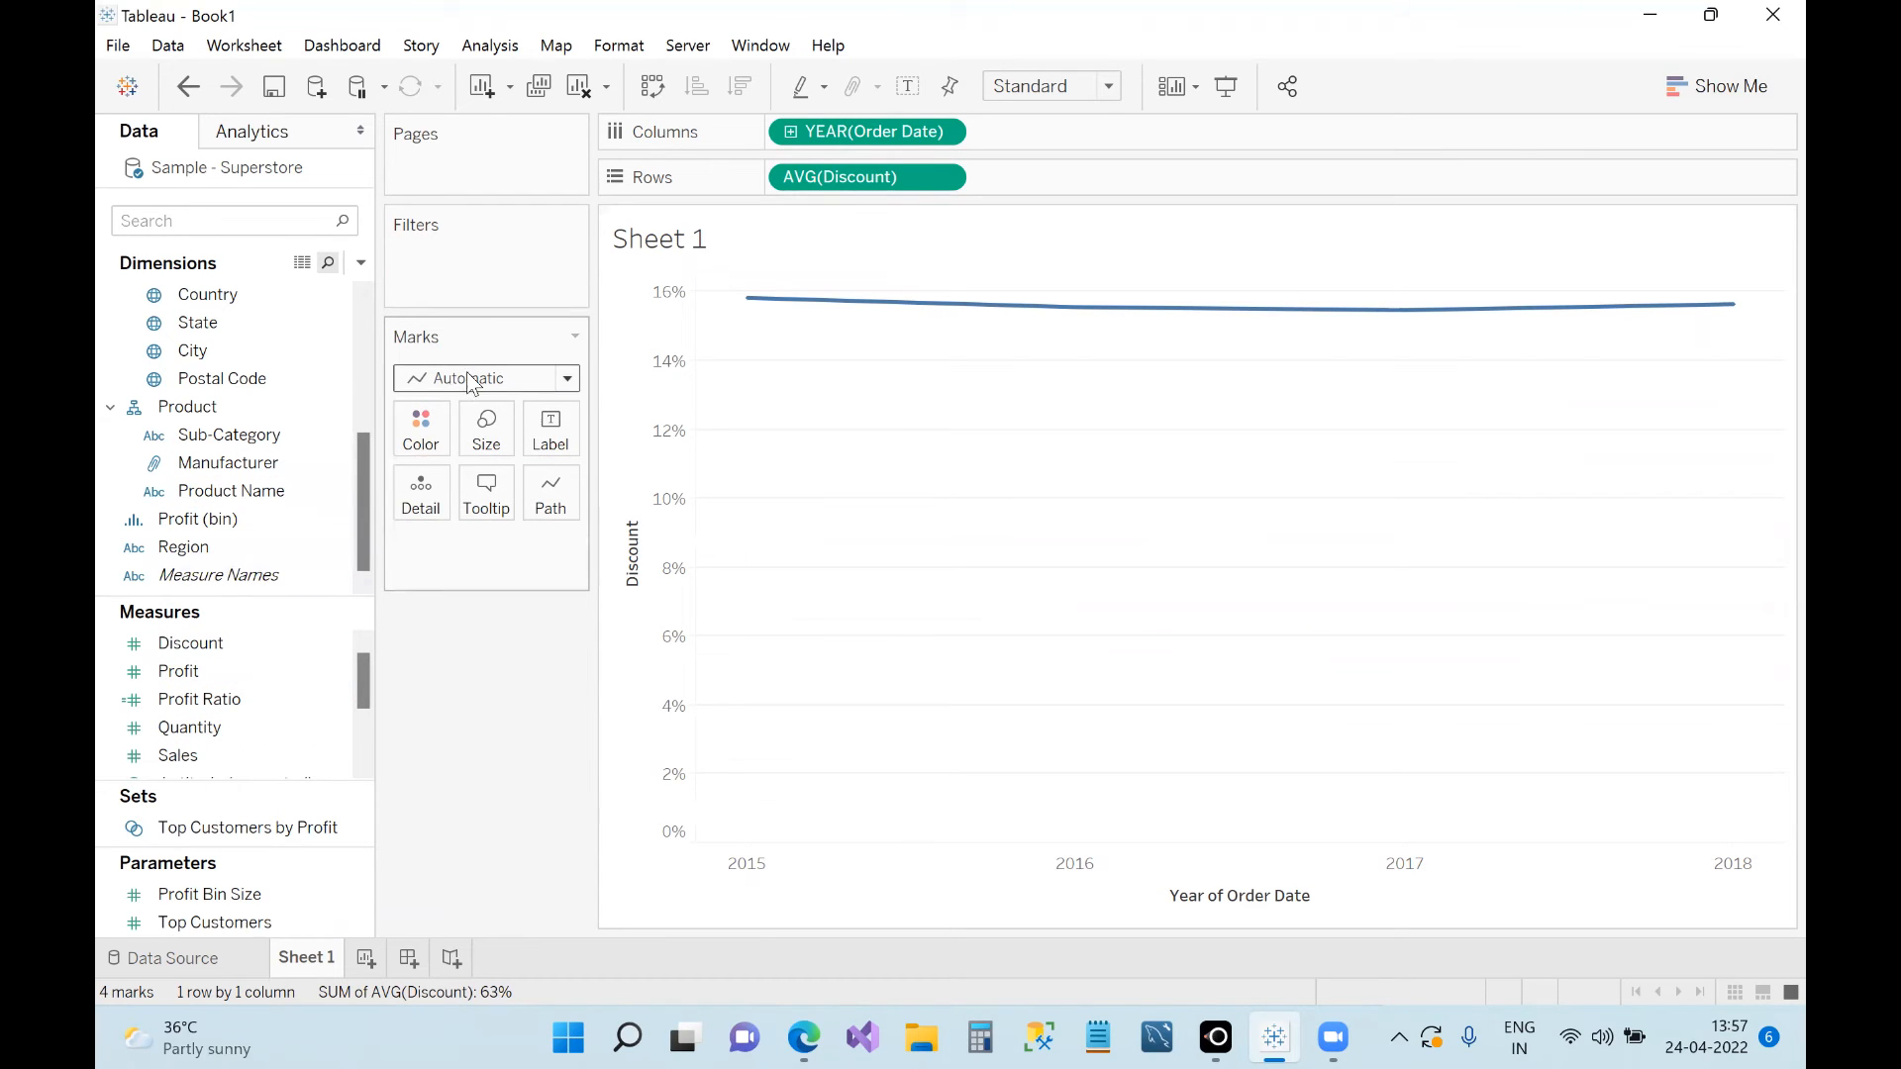
Step: Replace Discount with Sales in the rows and add Profit after it
mouse_move(861, 177)
mouse_down()
mouse_move(769, 400)
mouse_move(531, 705)
mouse_move(208, 744)
mouse_move(237, 711)
mouse_move(243, 648)
mouse_move(811, 195)
mouse_move(847, 206)
mouse_up()
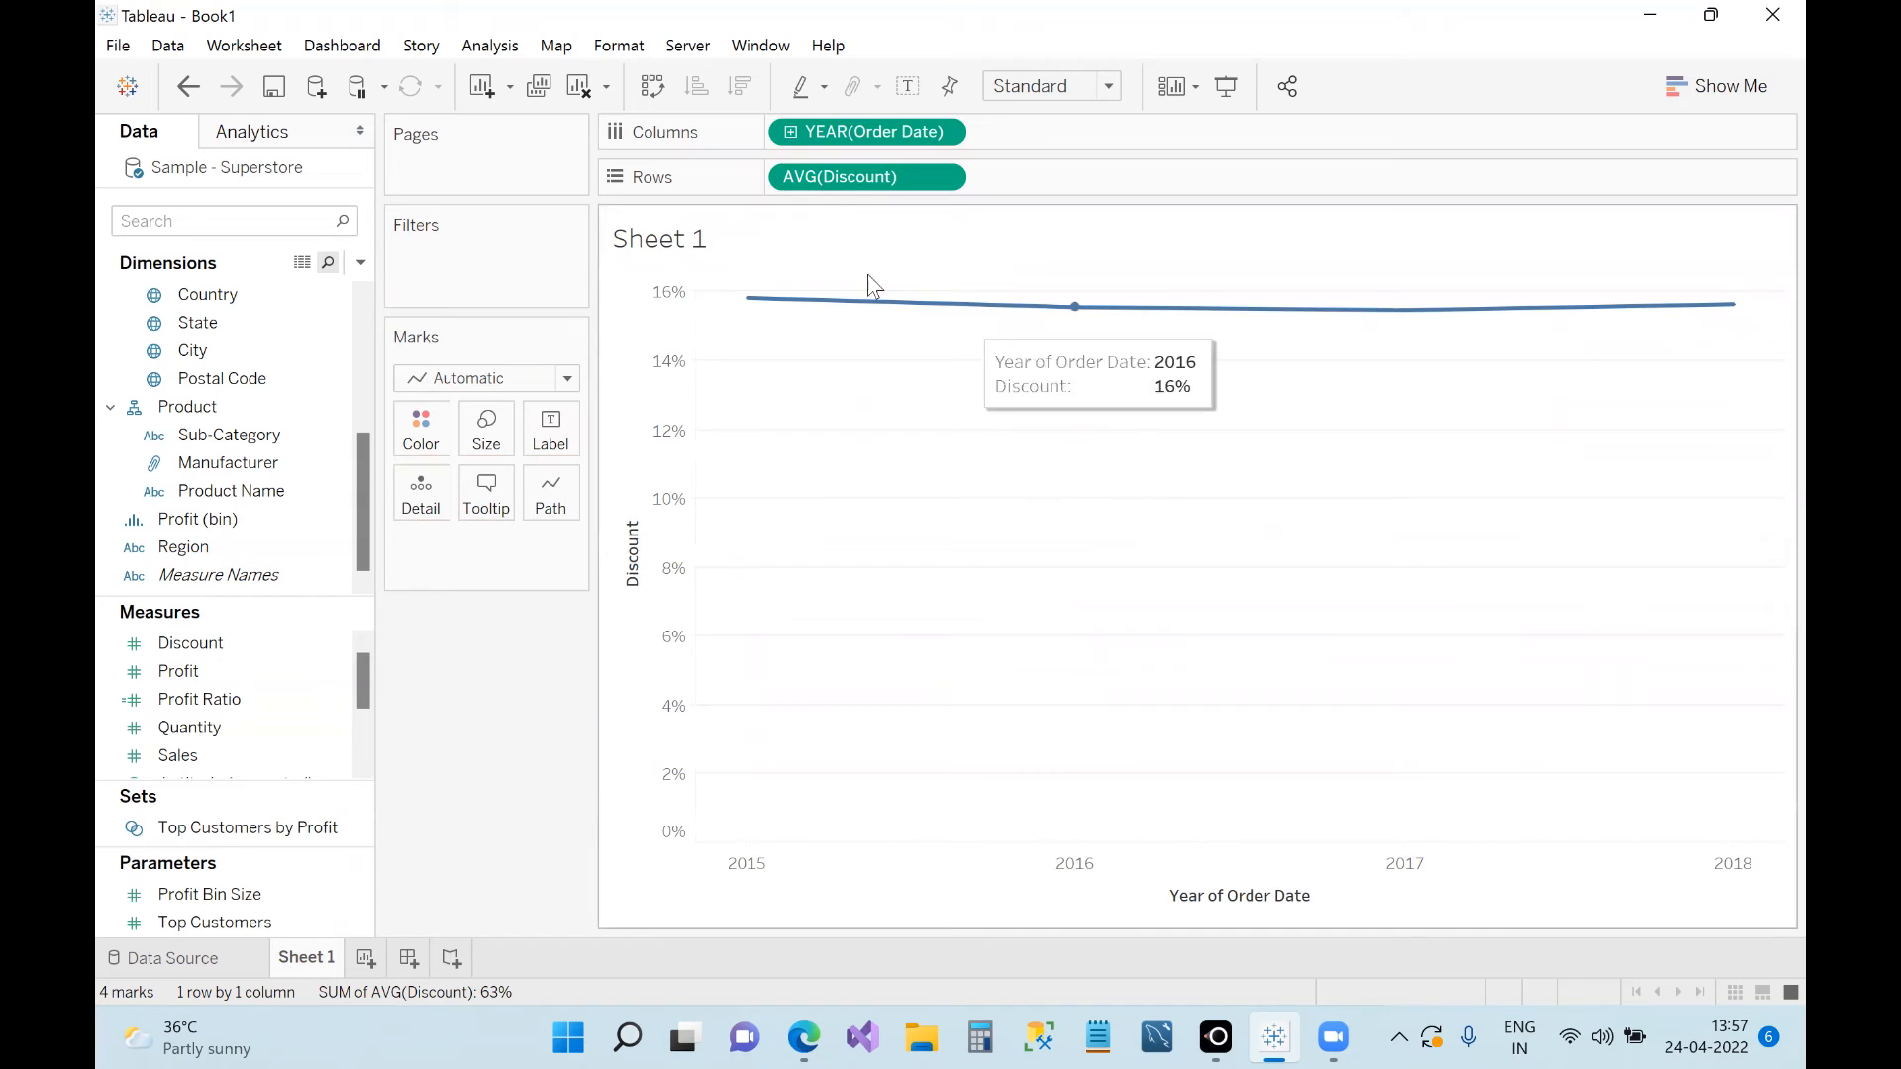
mouse_move(848, 179)
mouse_down()
mouse_move(505, 708)
mouse_move(247, 728)
mouse_move(436, 678)
mouse_move(894, 193)
mouse_move(866, 198)
mouse_move(792, 327)
mouse_move(239, 780)
mouse_move(651, 386)
mouse_move(877, 212)
mouse_move(861, 191)
mouse_up()
drag(192, 753, 808, 164)
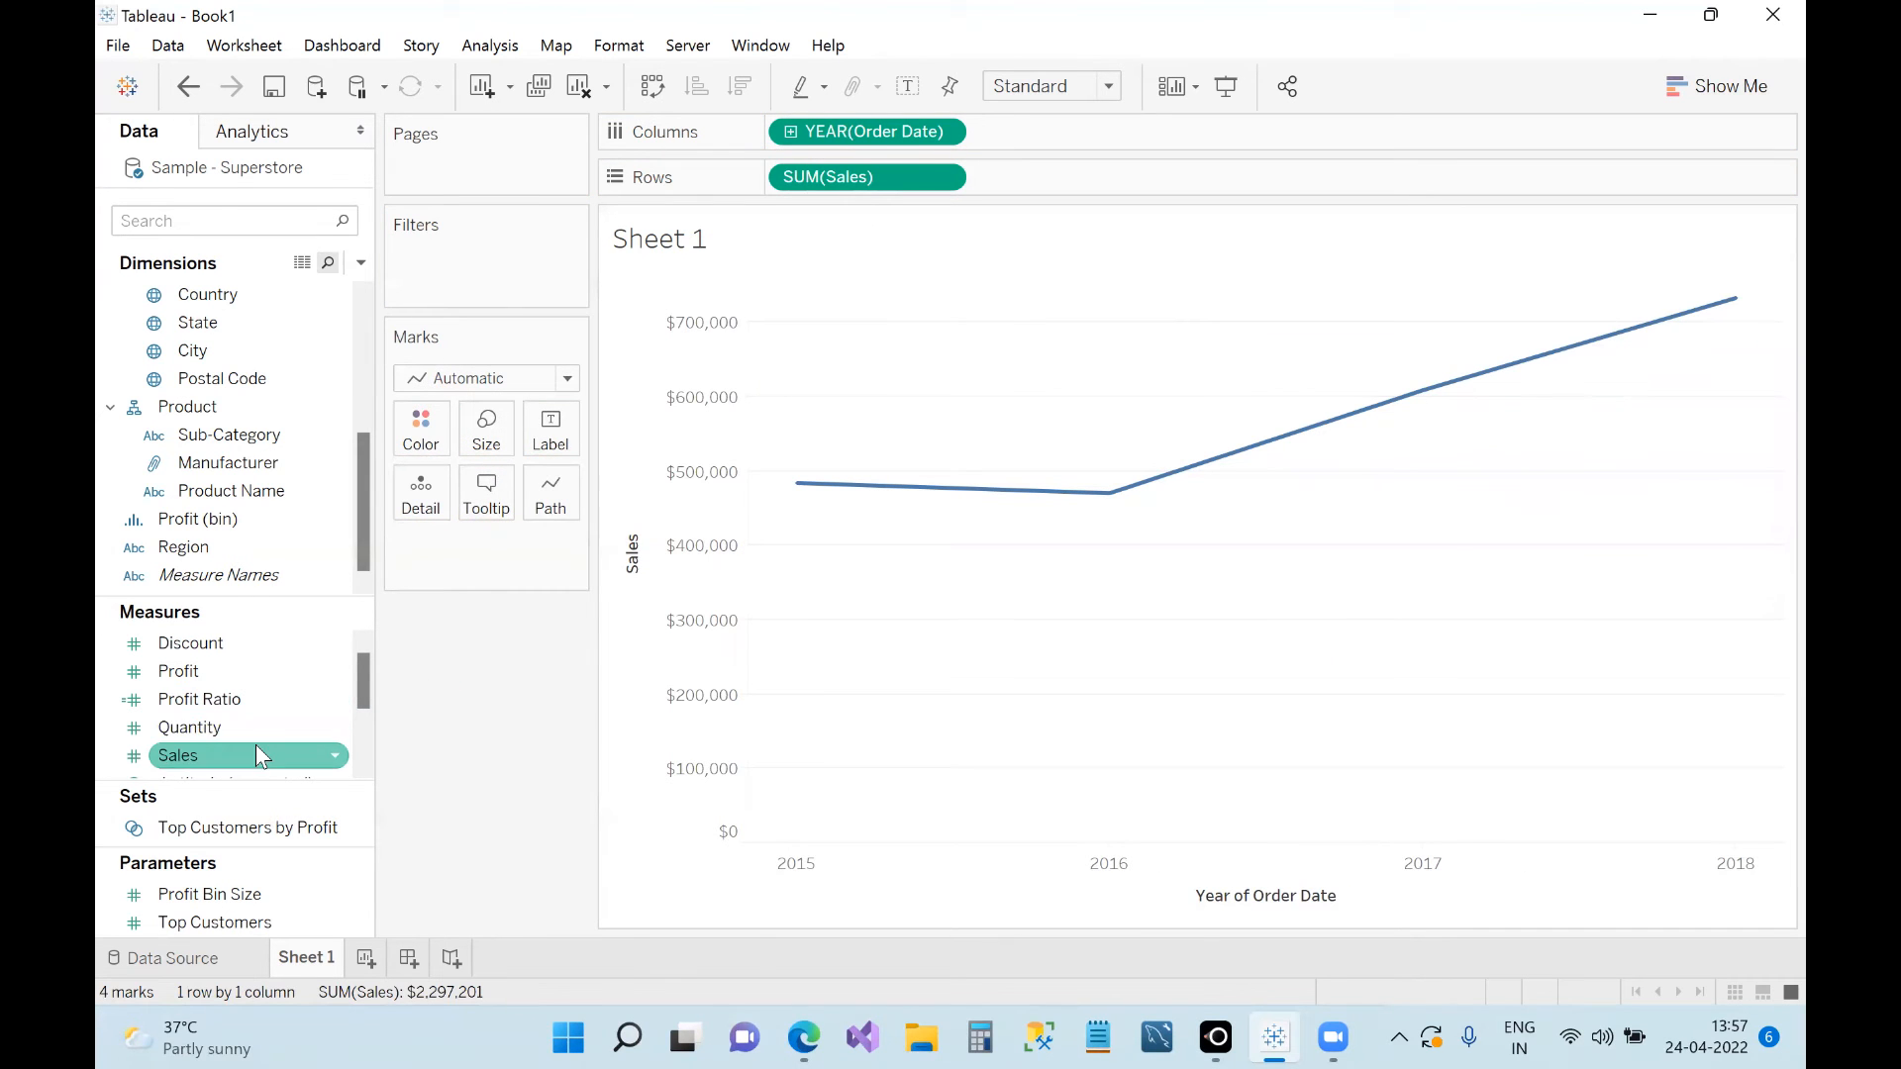
drag(264, 667, 1097, 170)
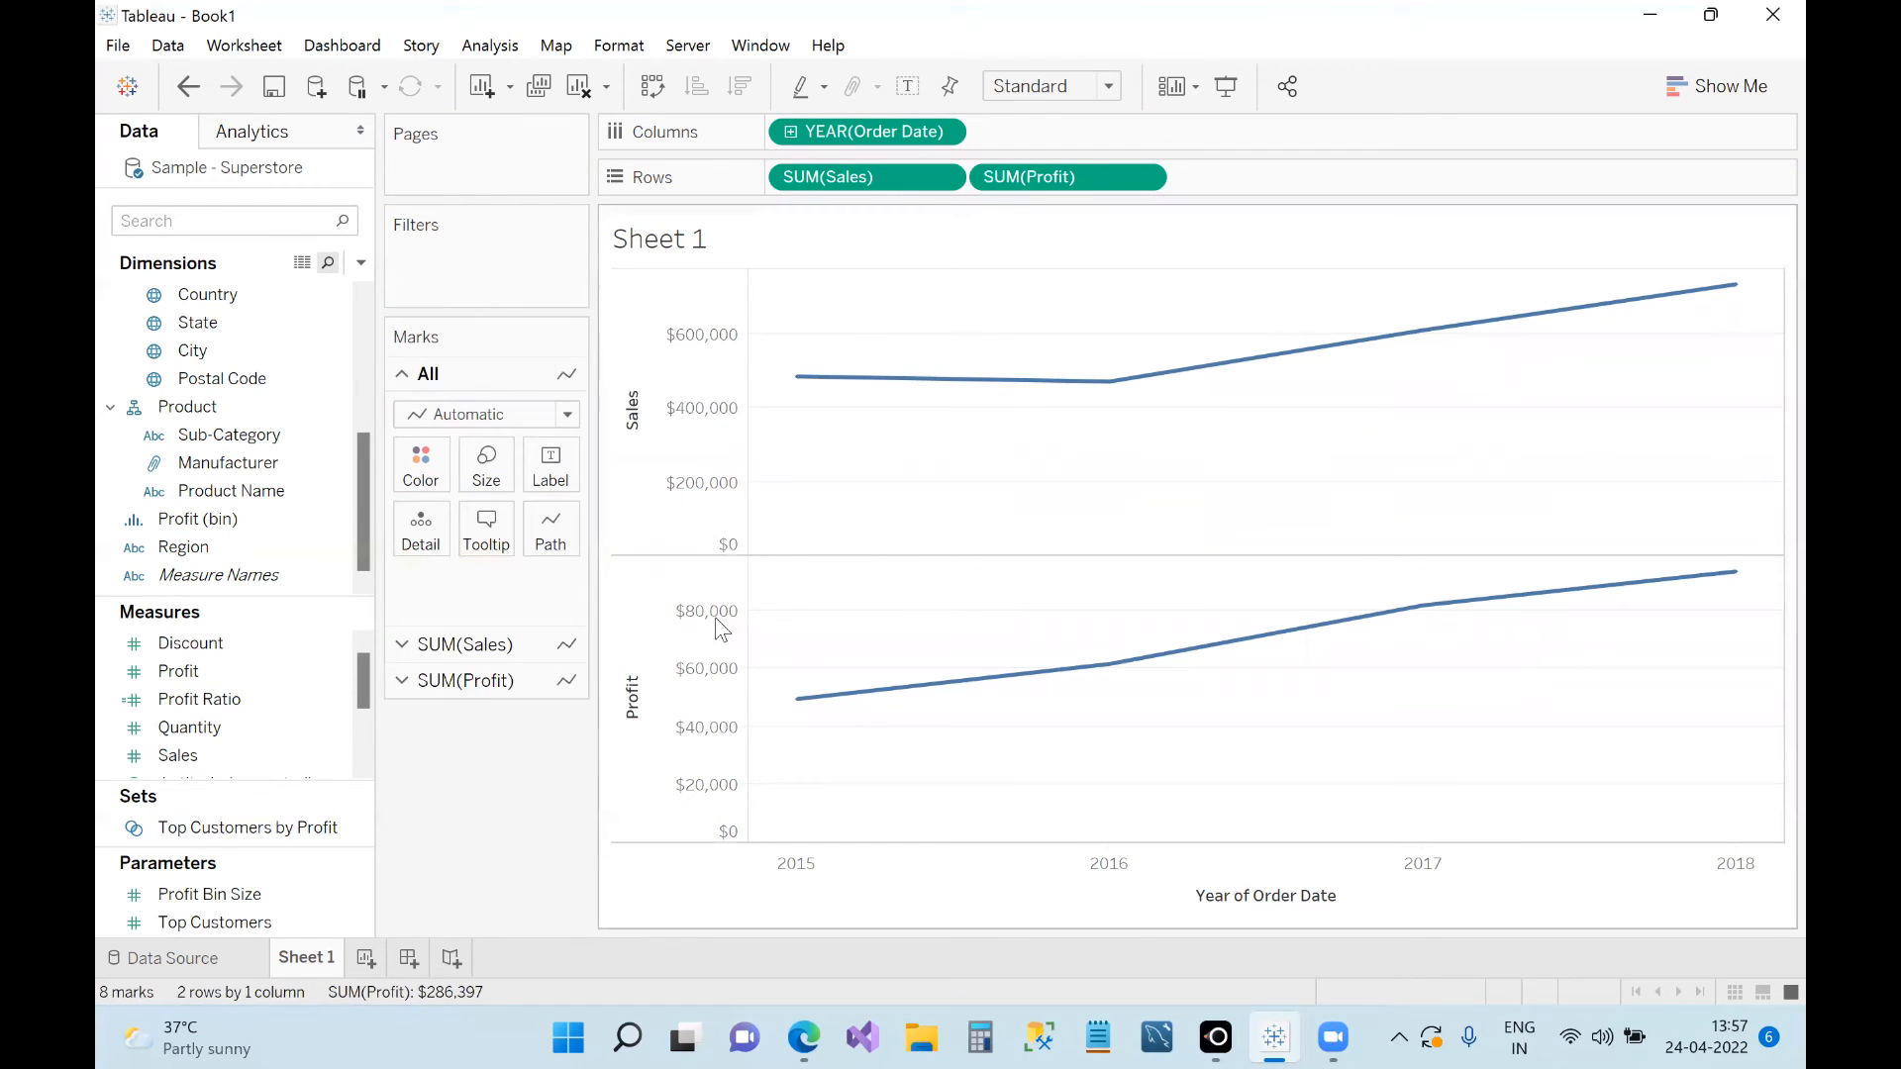
Step: Look through the Sales and Profit marks settings and combine the two line charts into one dual-axis chart
click(414, 658)
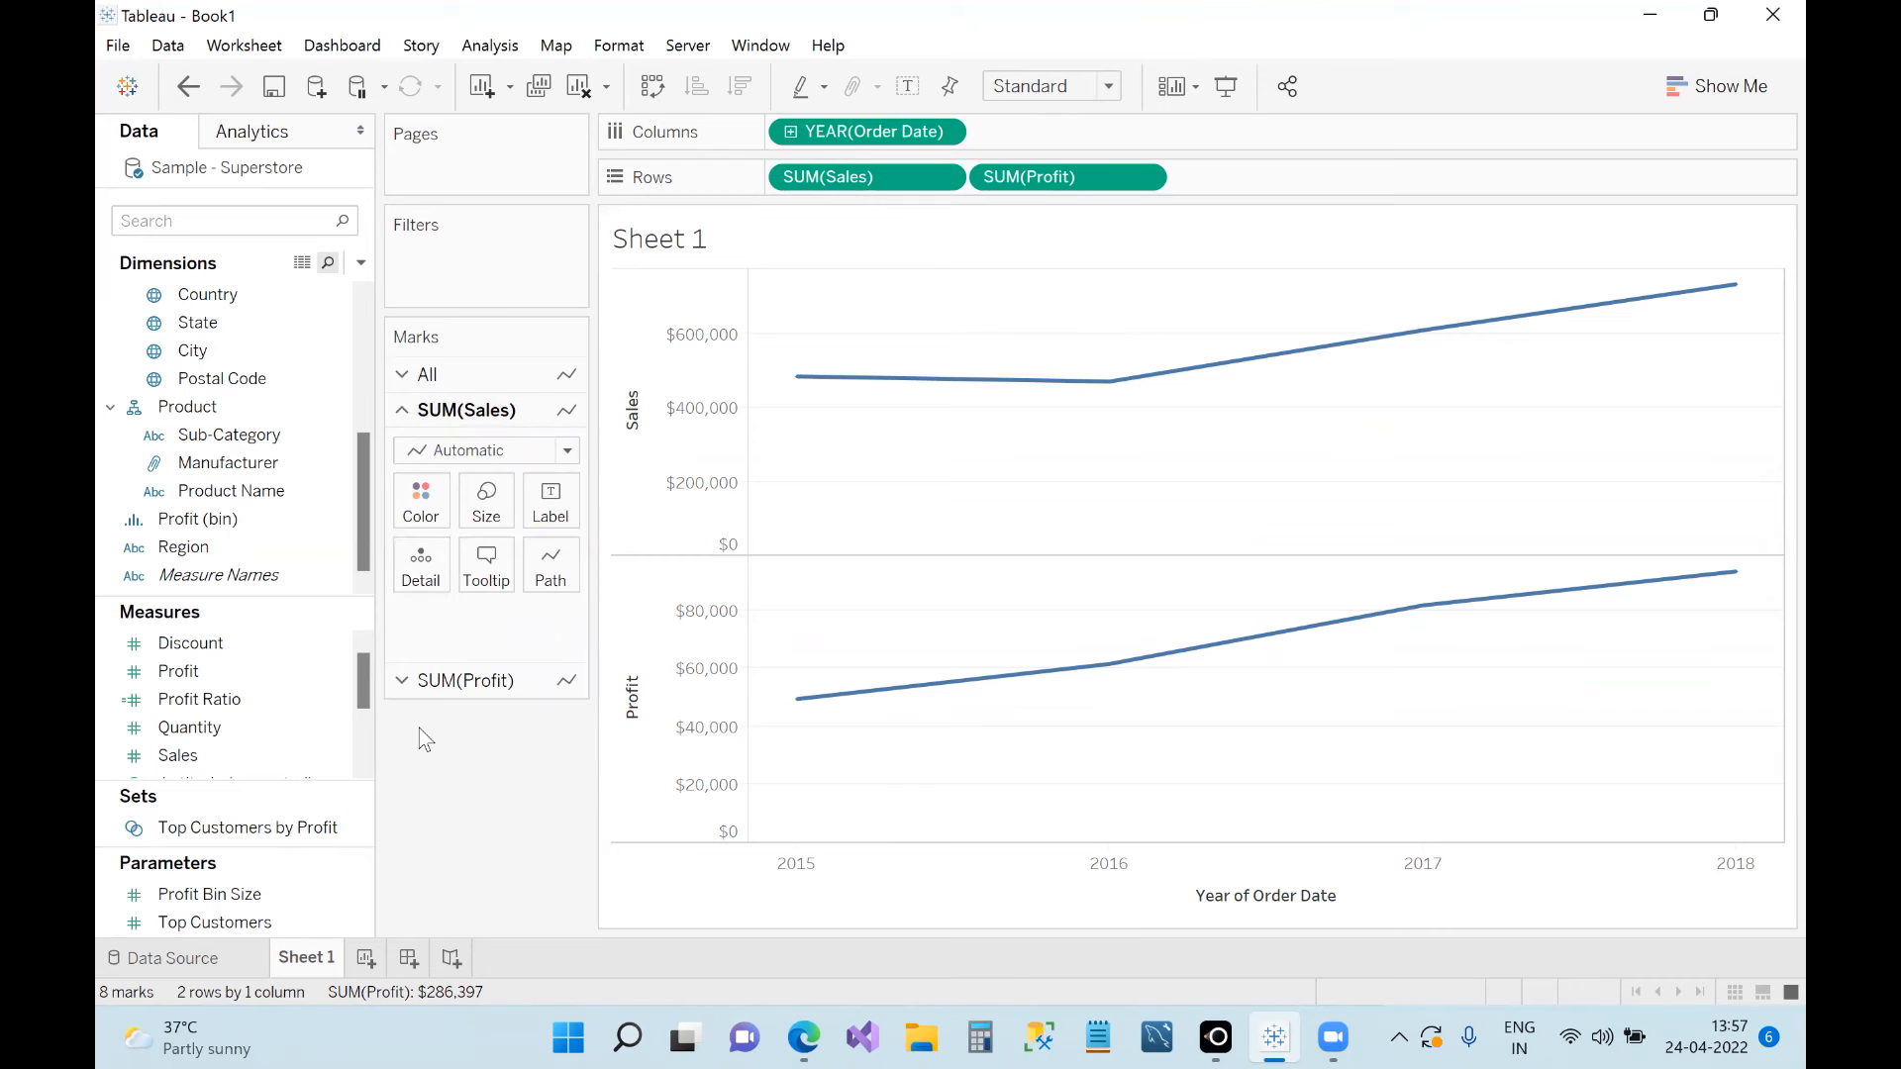
click(420, 680)
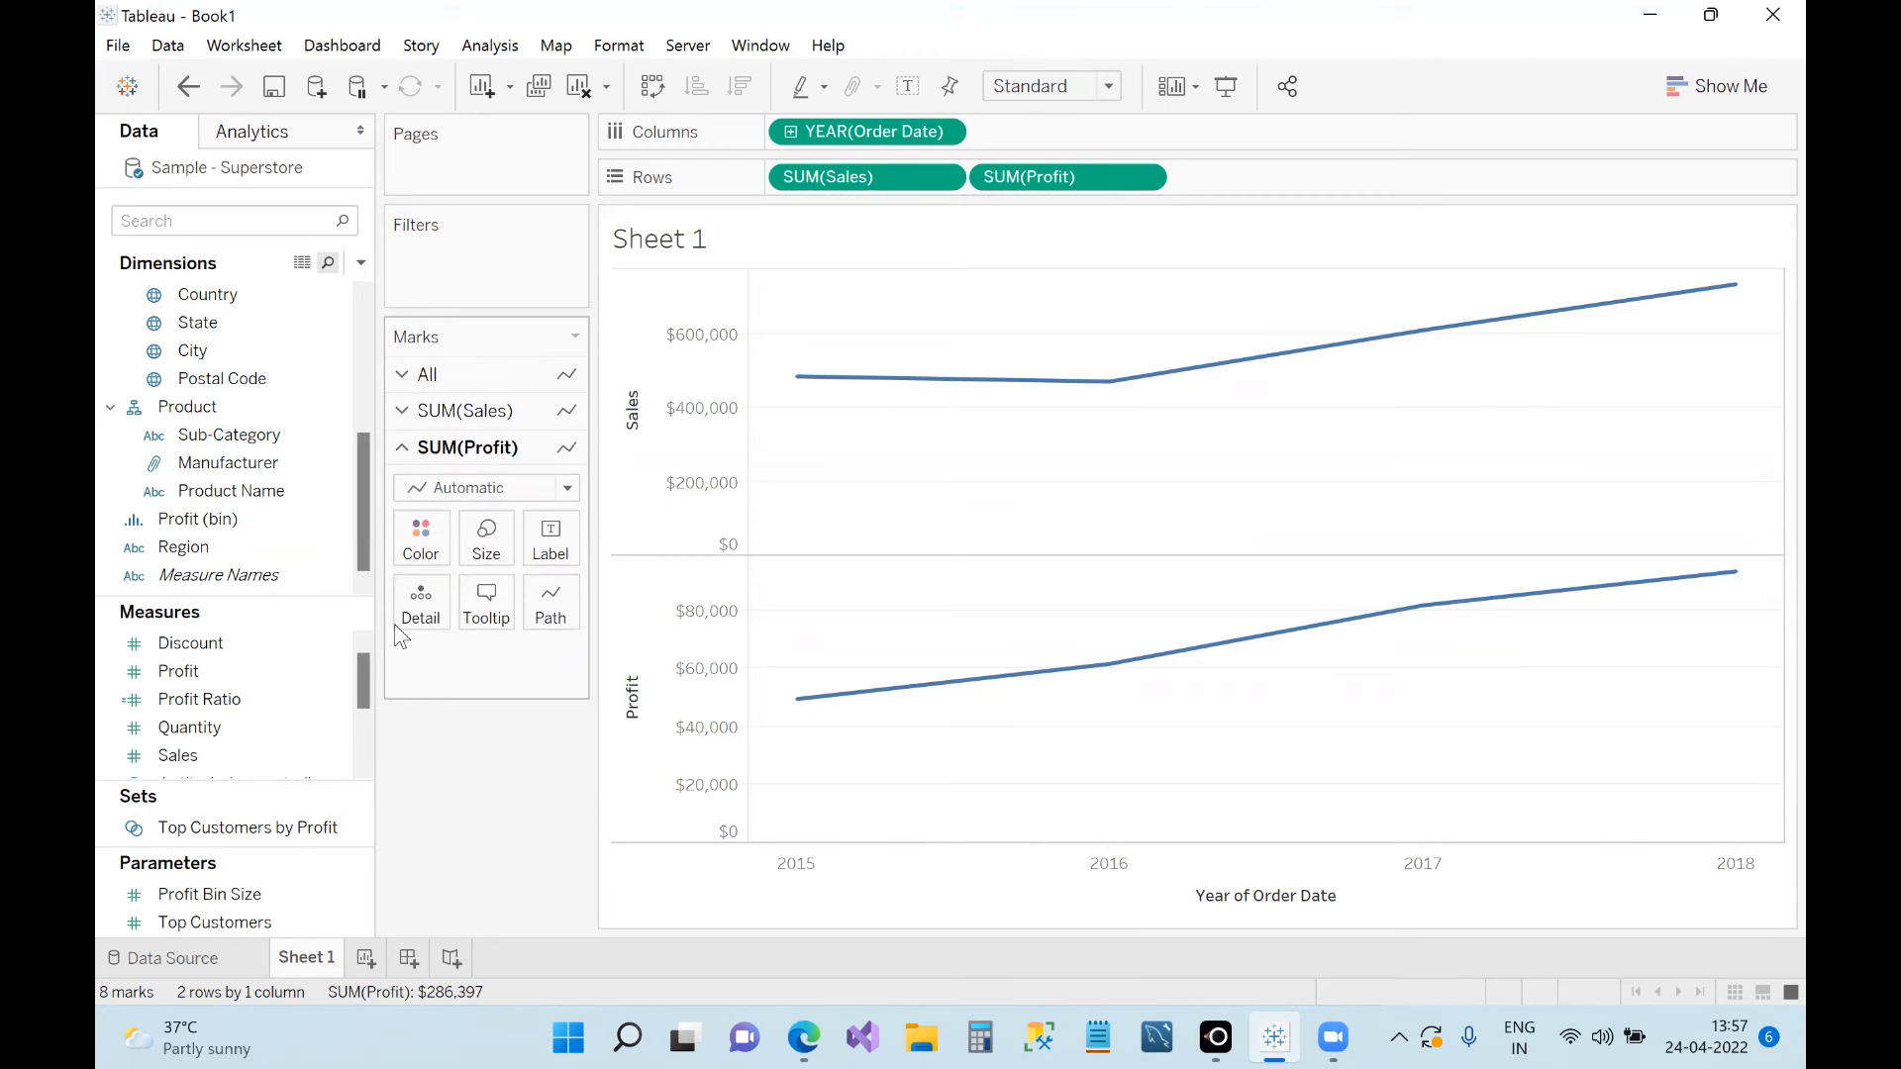
click(424, 377)
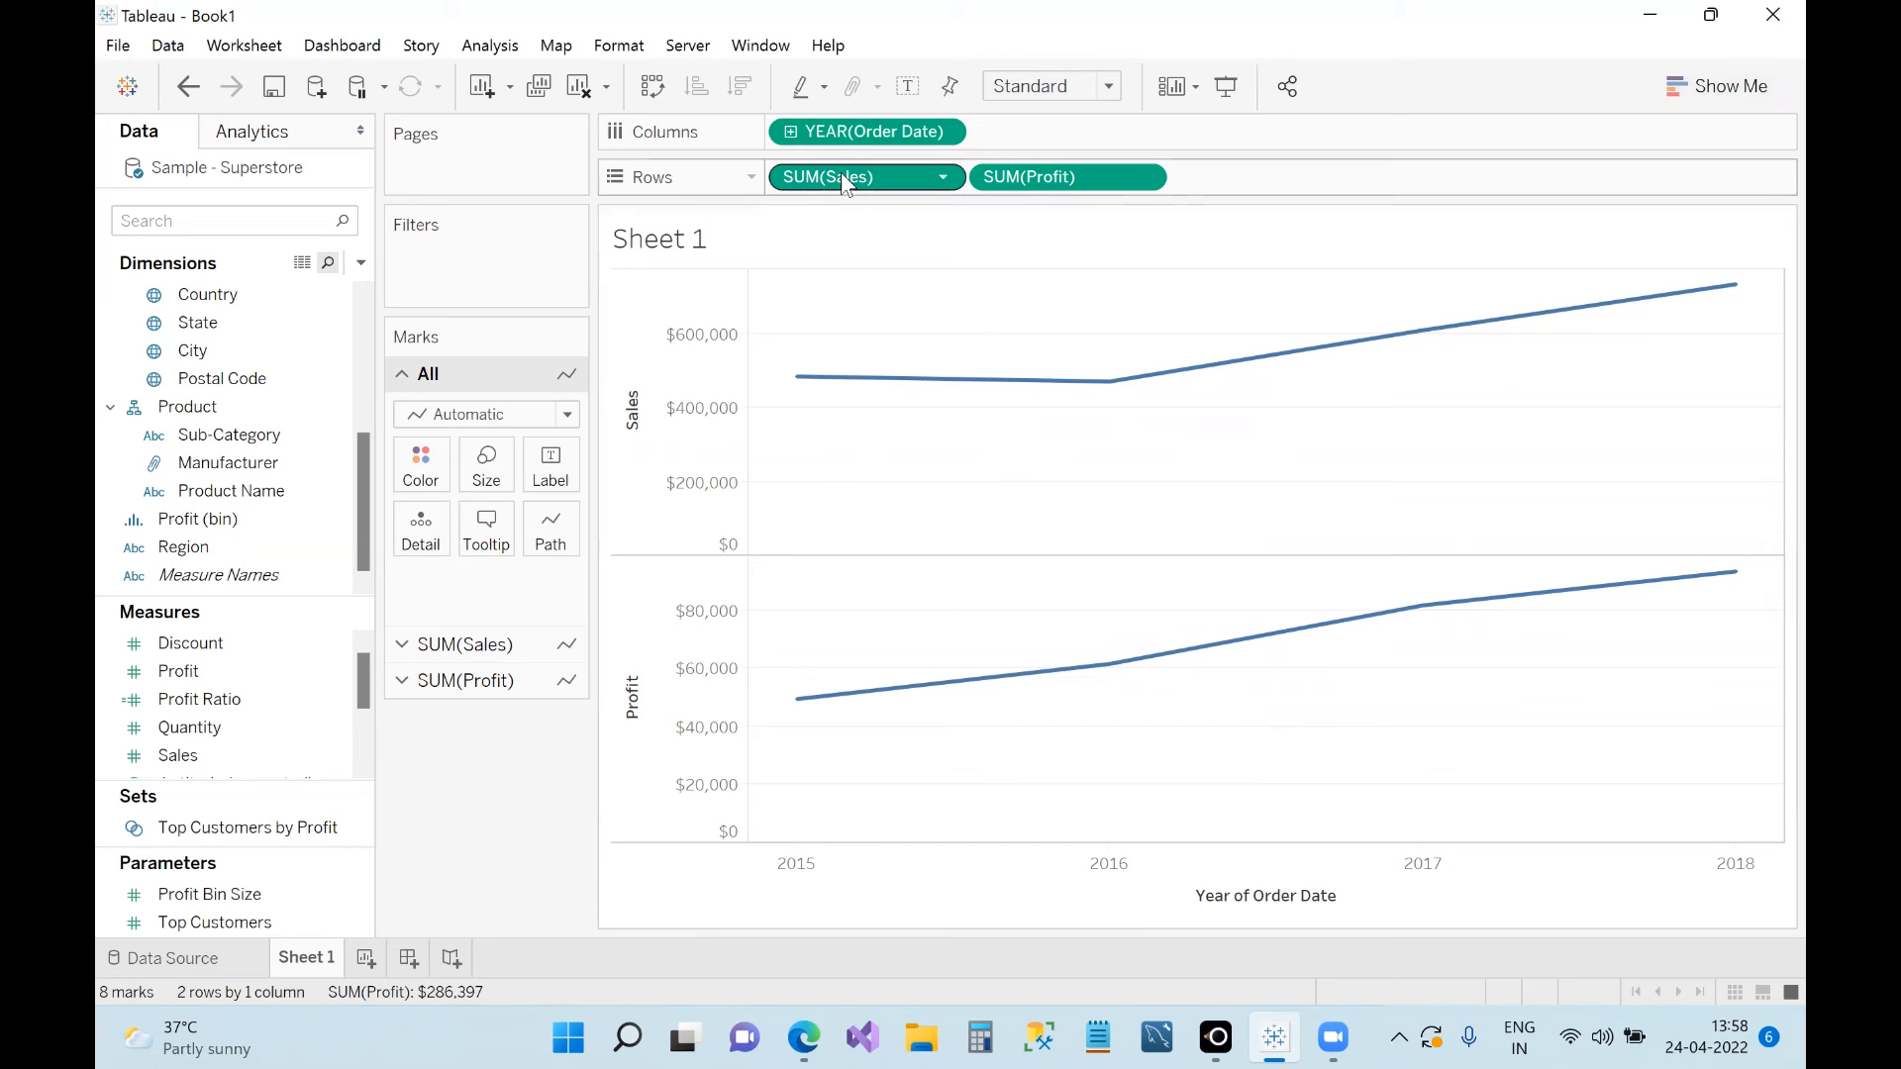
right_click(661, 619)
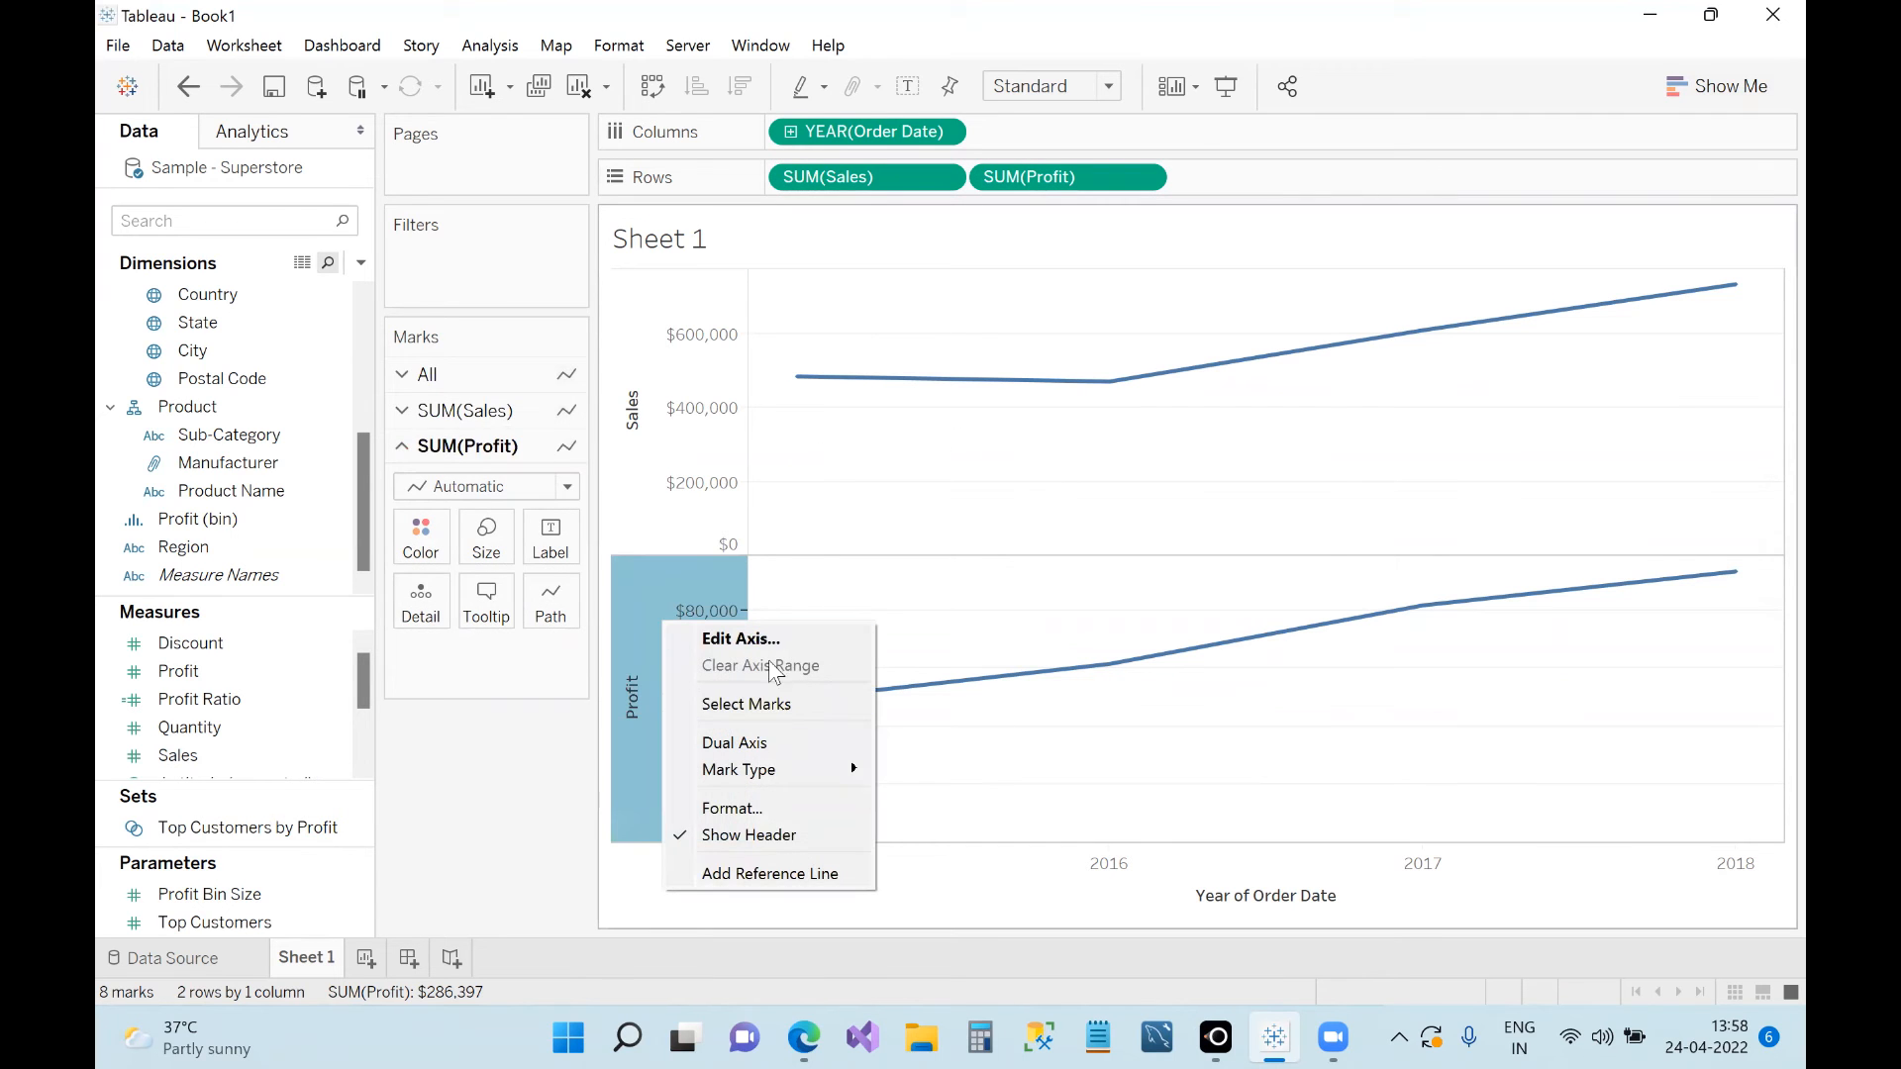
click(792, 742)
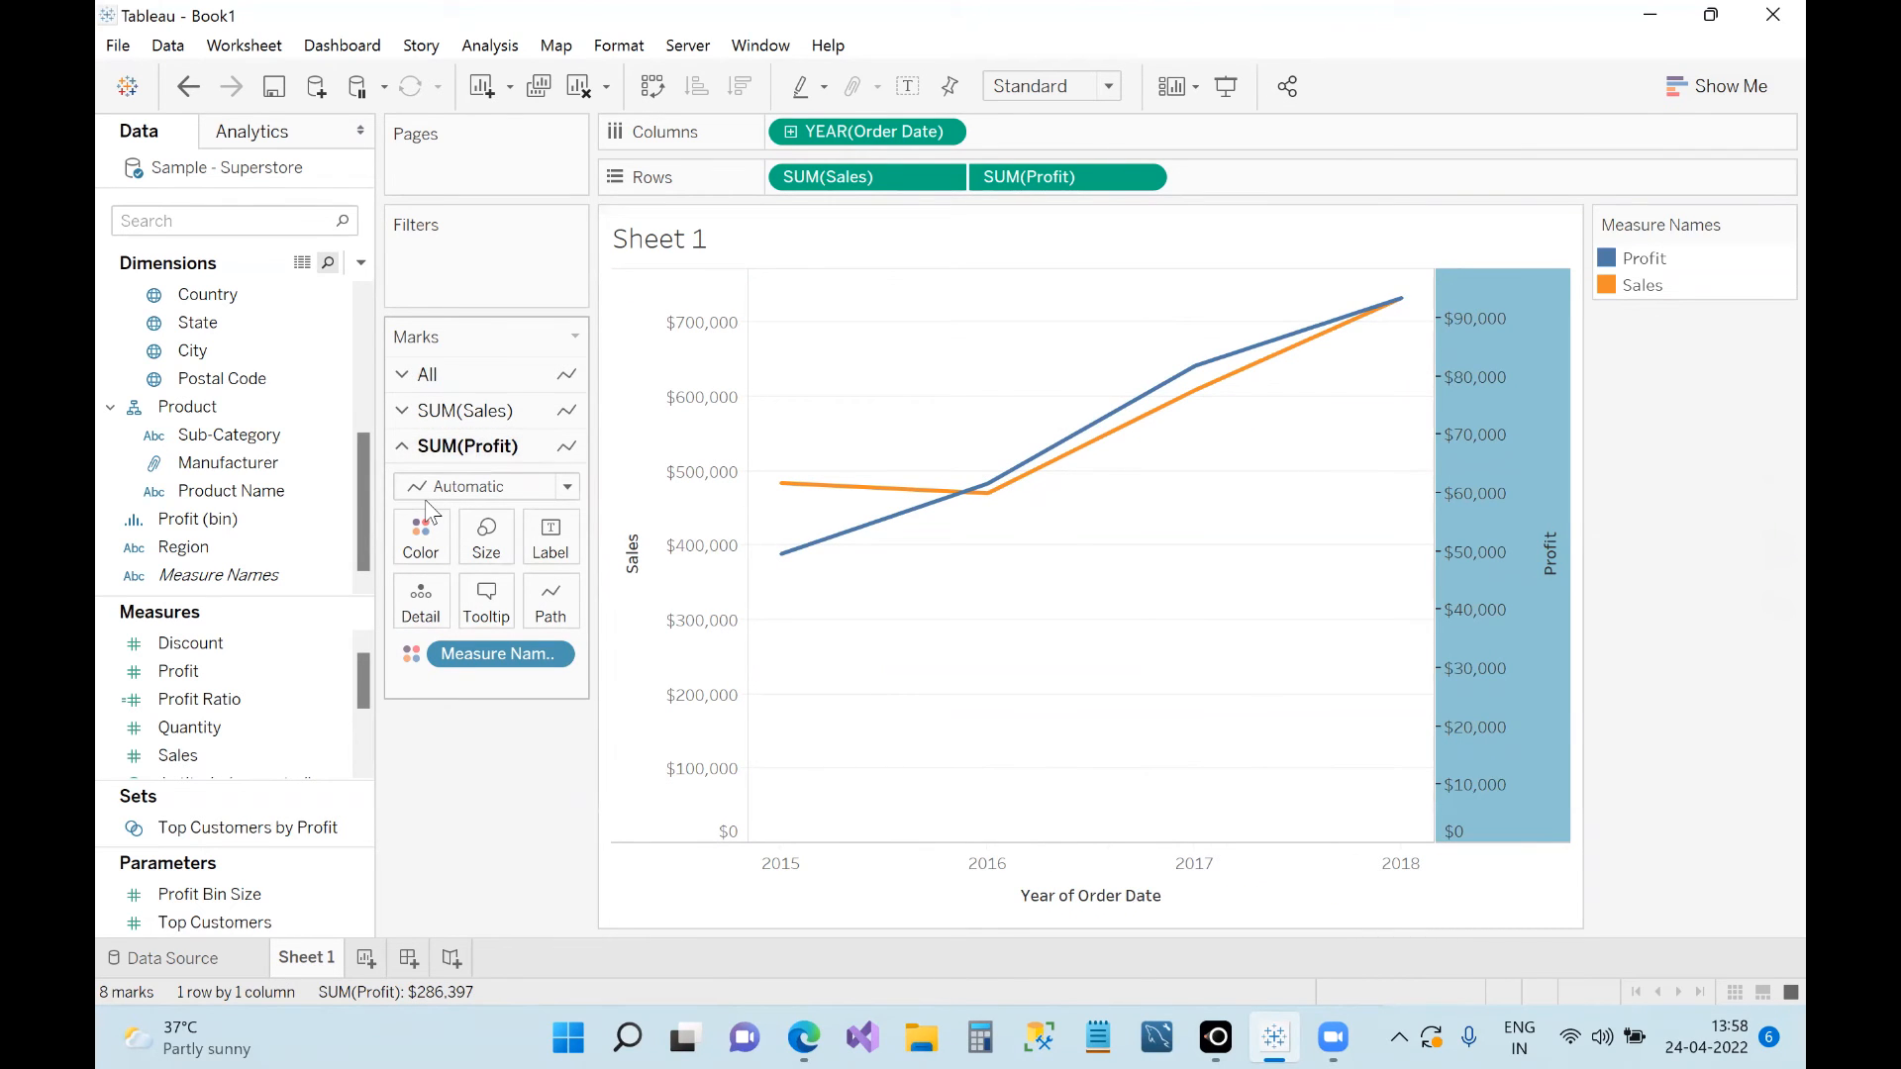
Step: Show mark labels on the Sales line only in the dual-axis chart
click(410, 411)
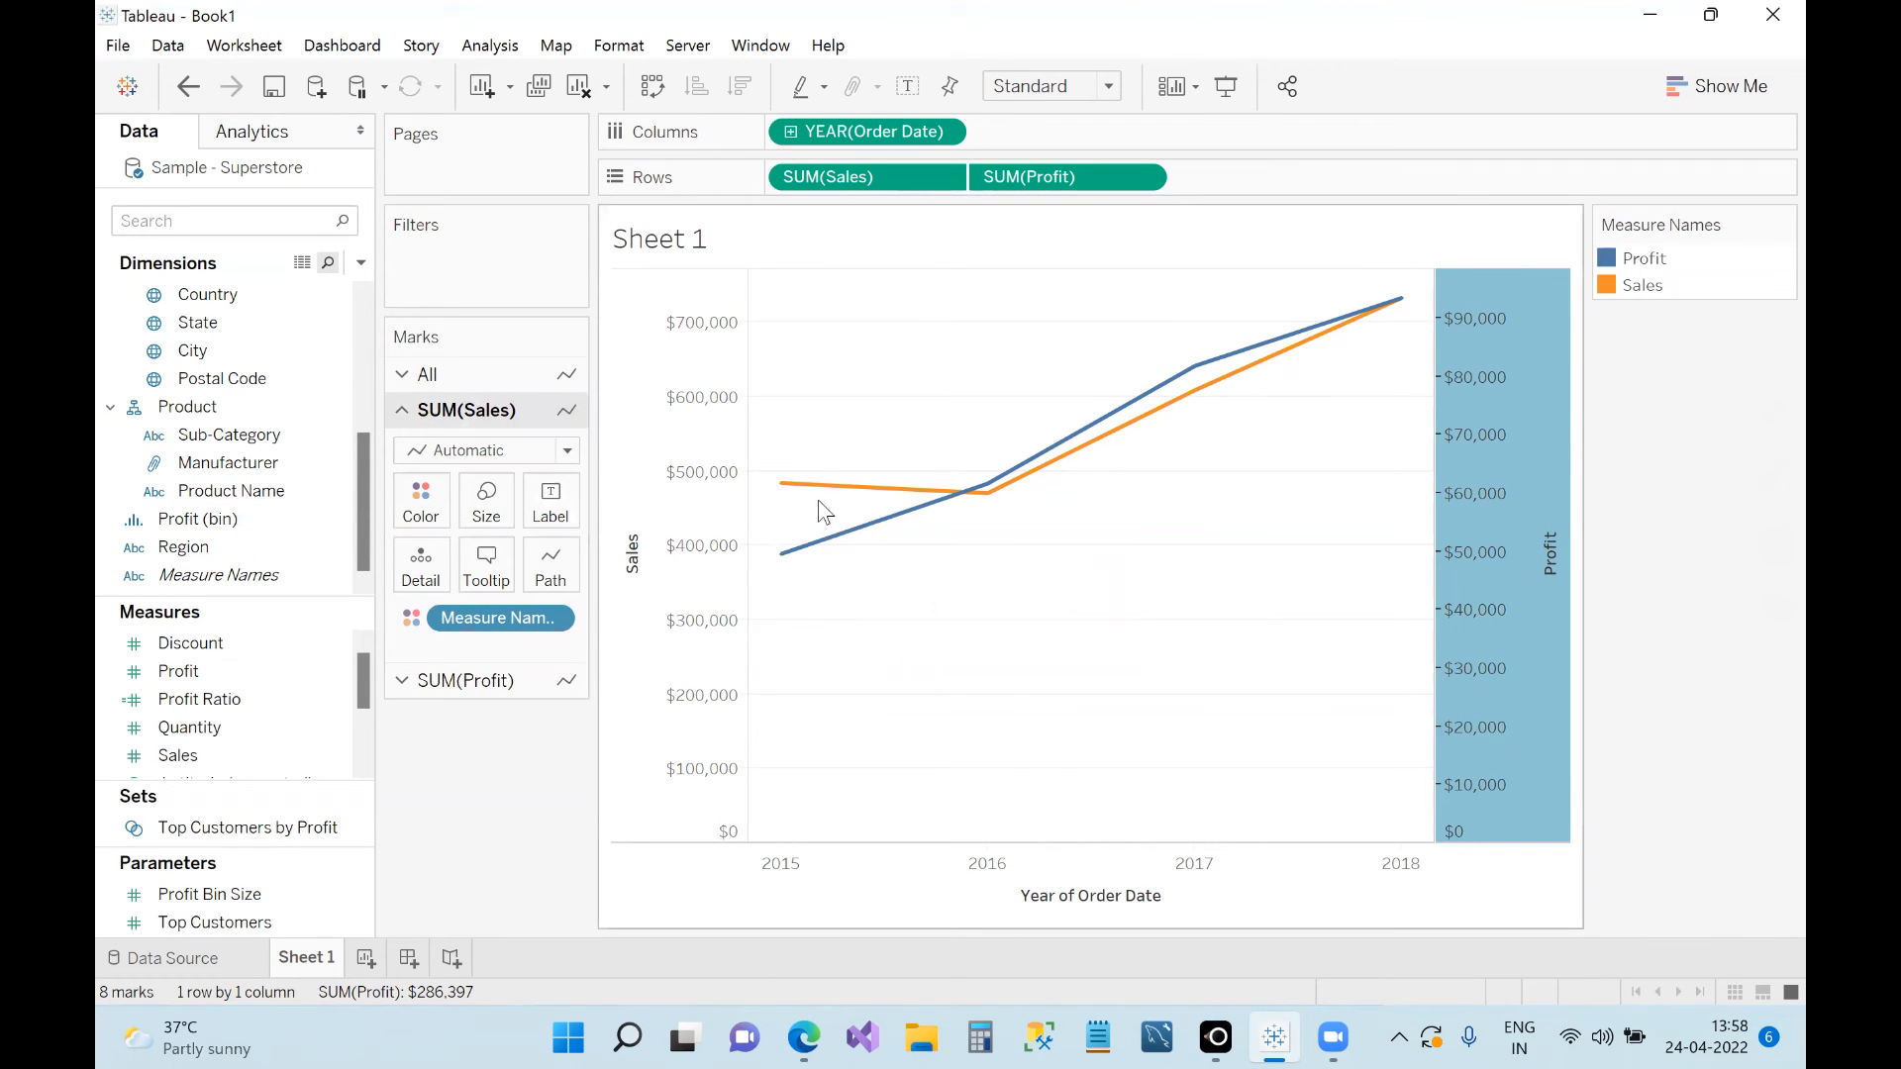
mouse_move(971, 492)
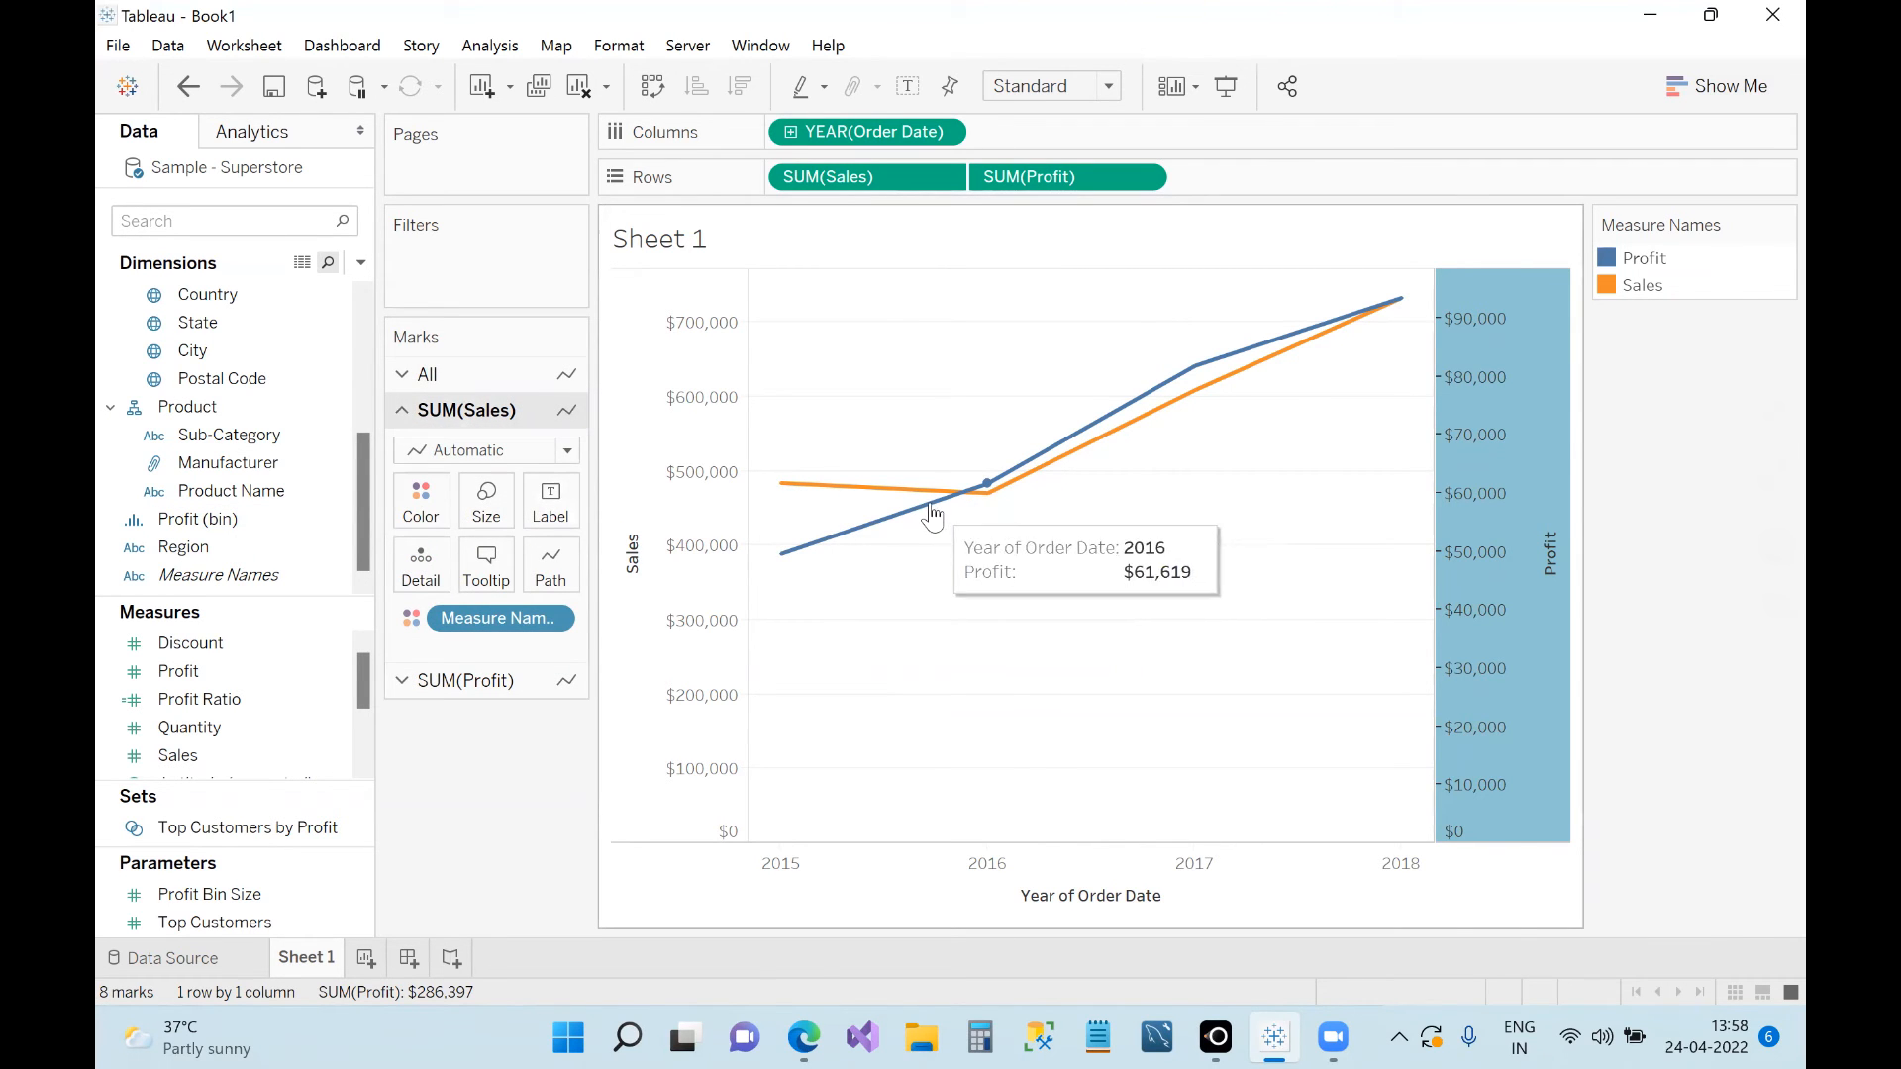
mouse_move(1319, 359)
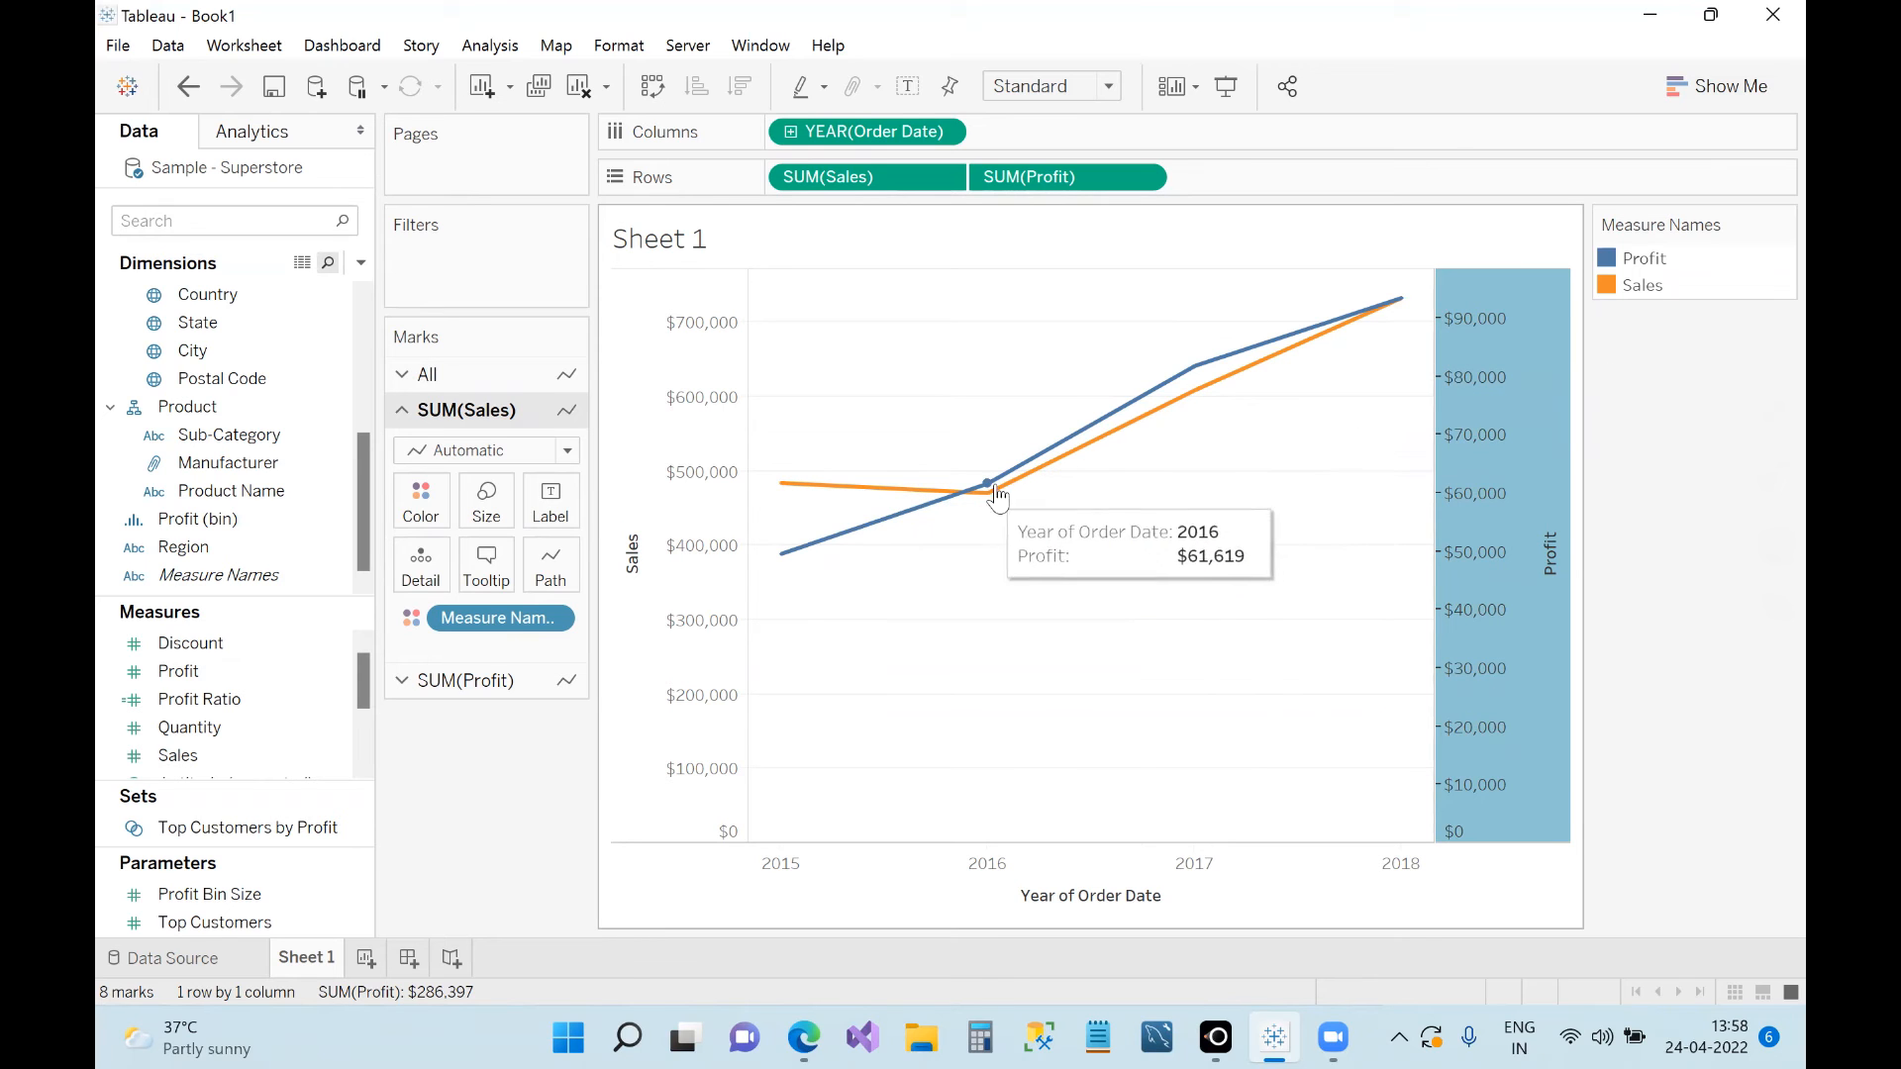
mouse_move(1221, 401)
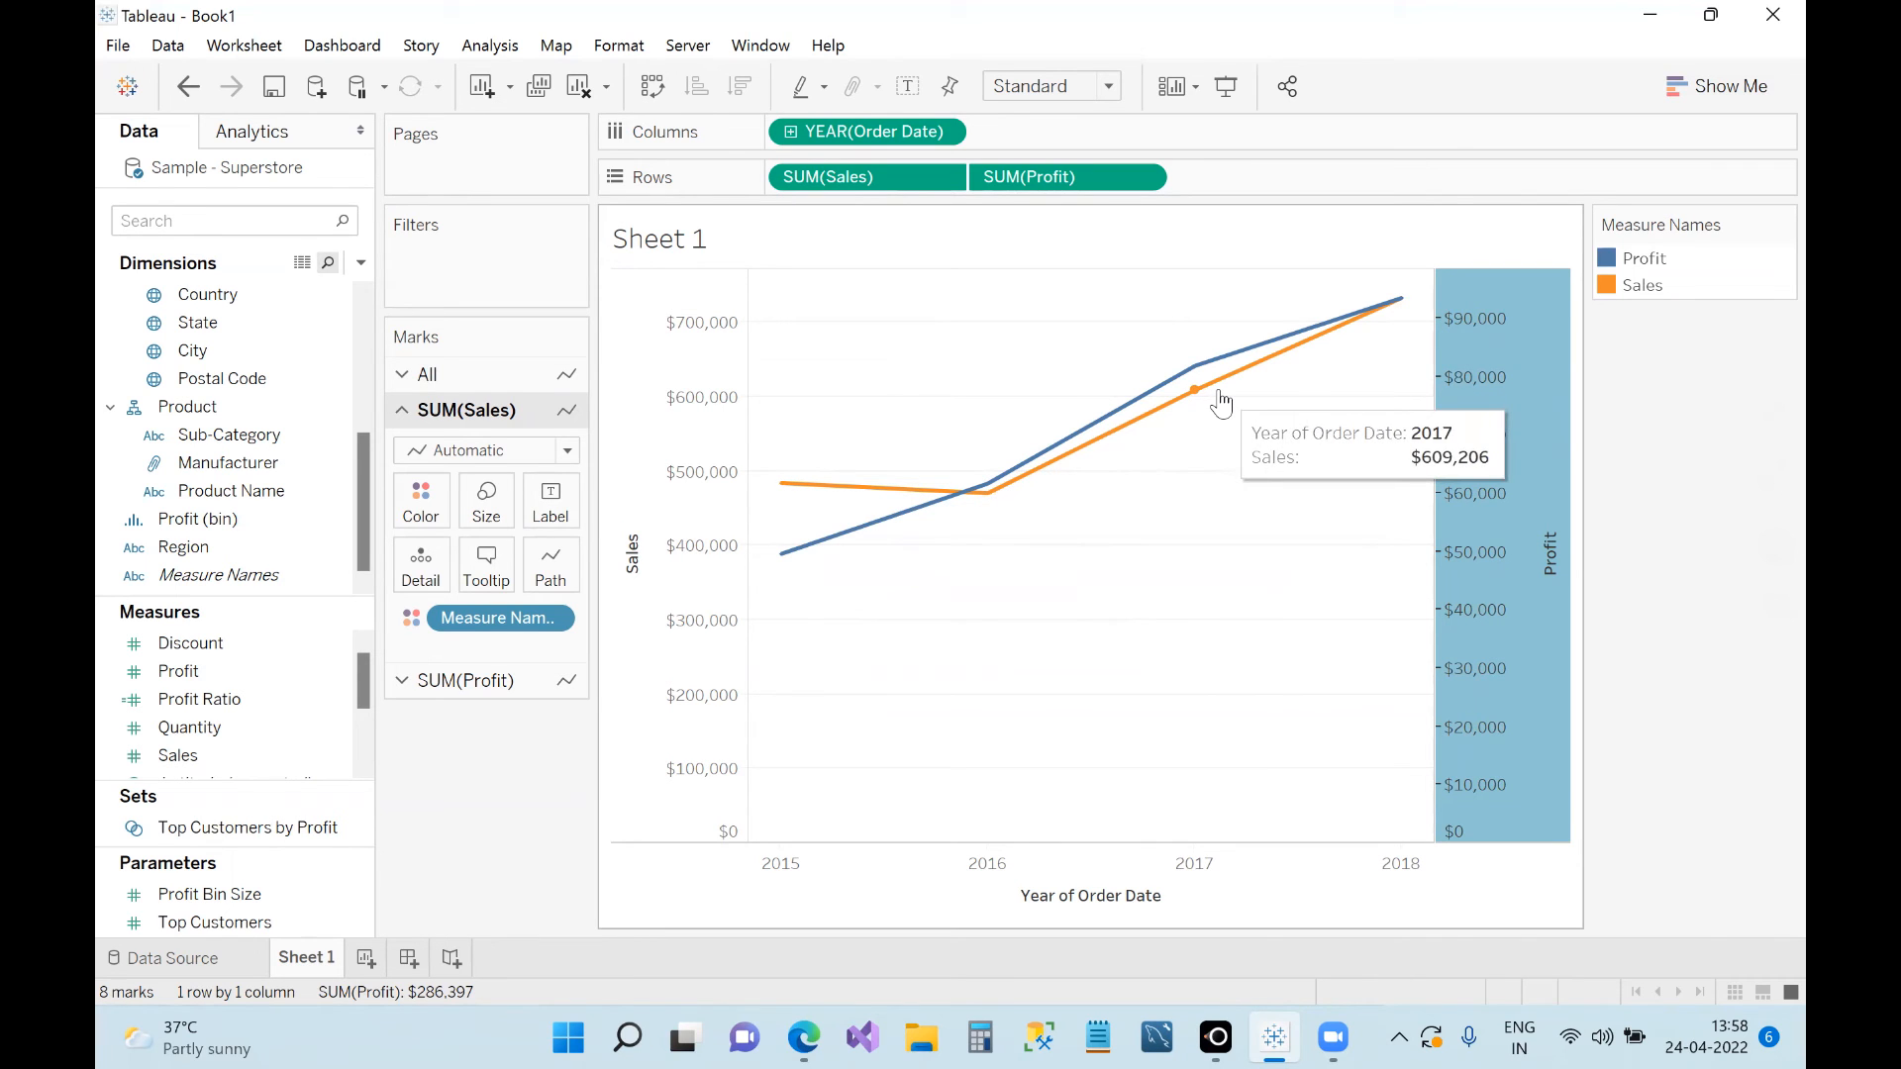
mouse_move(816, 510)
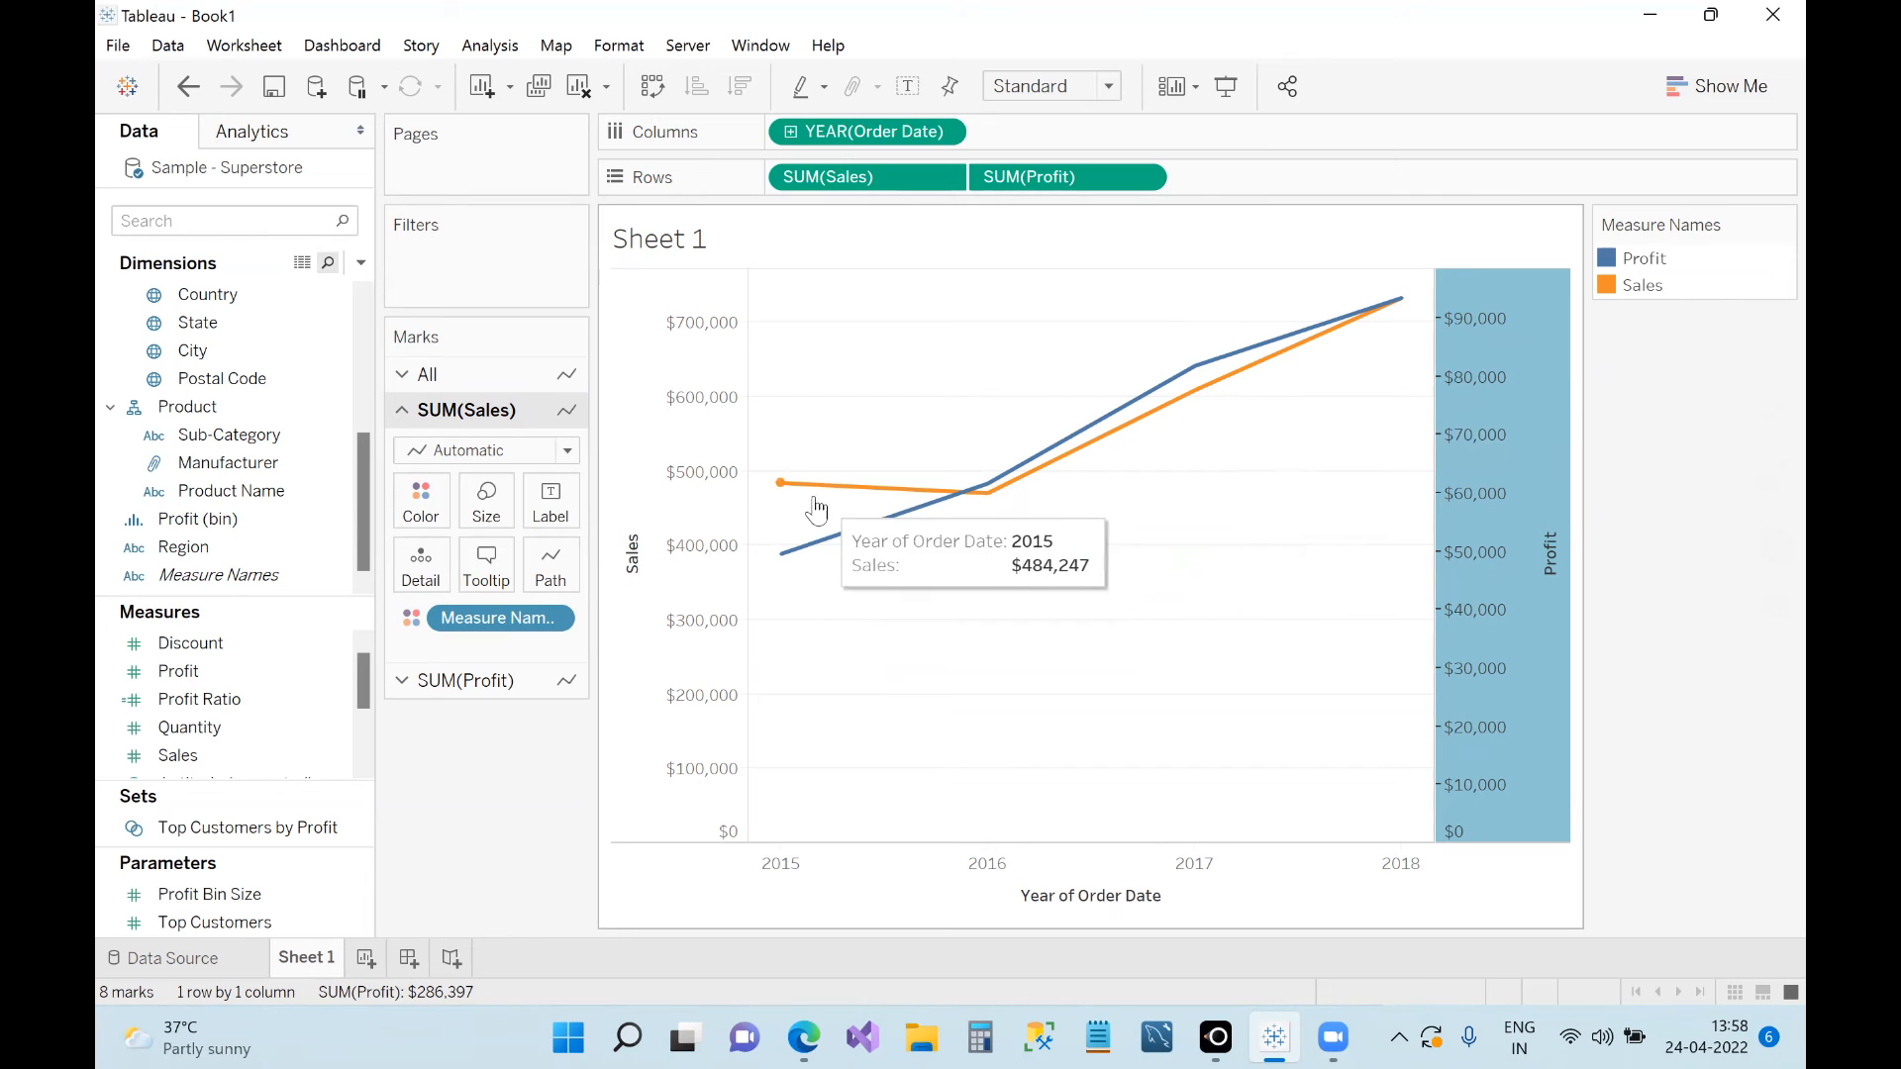
mouse_move(775, 485)
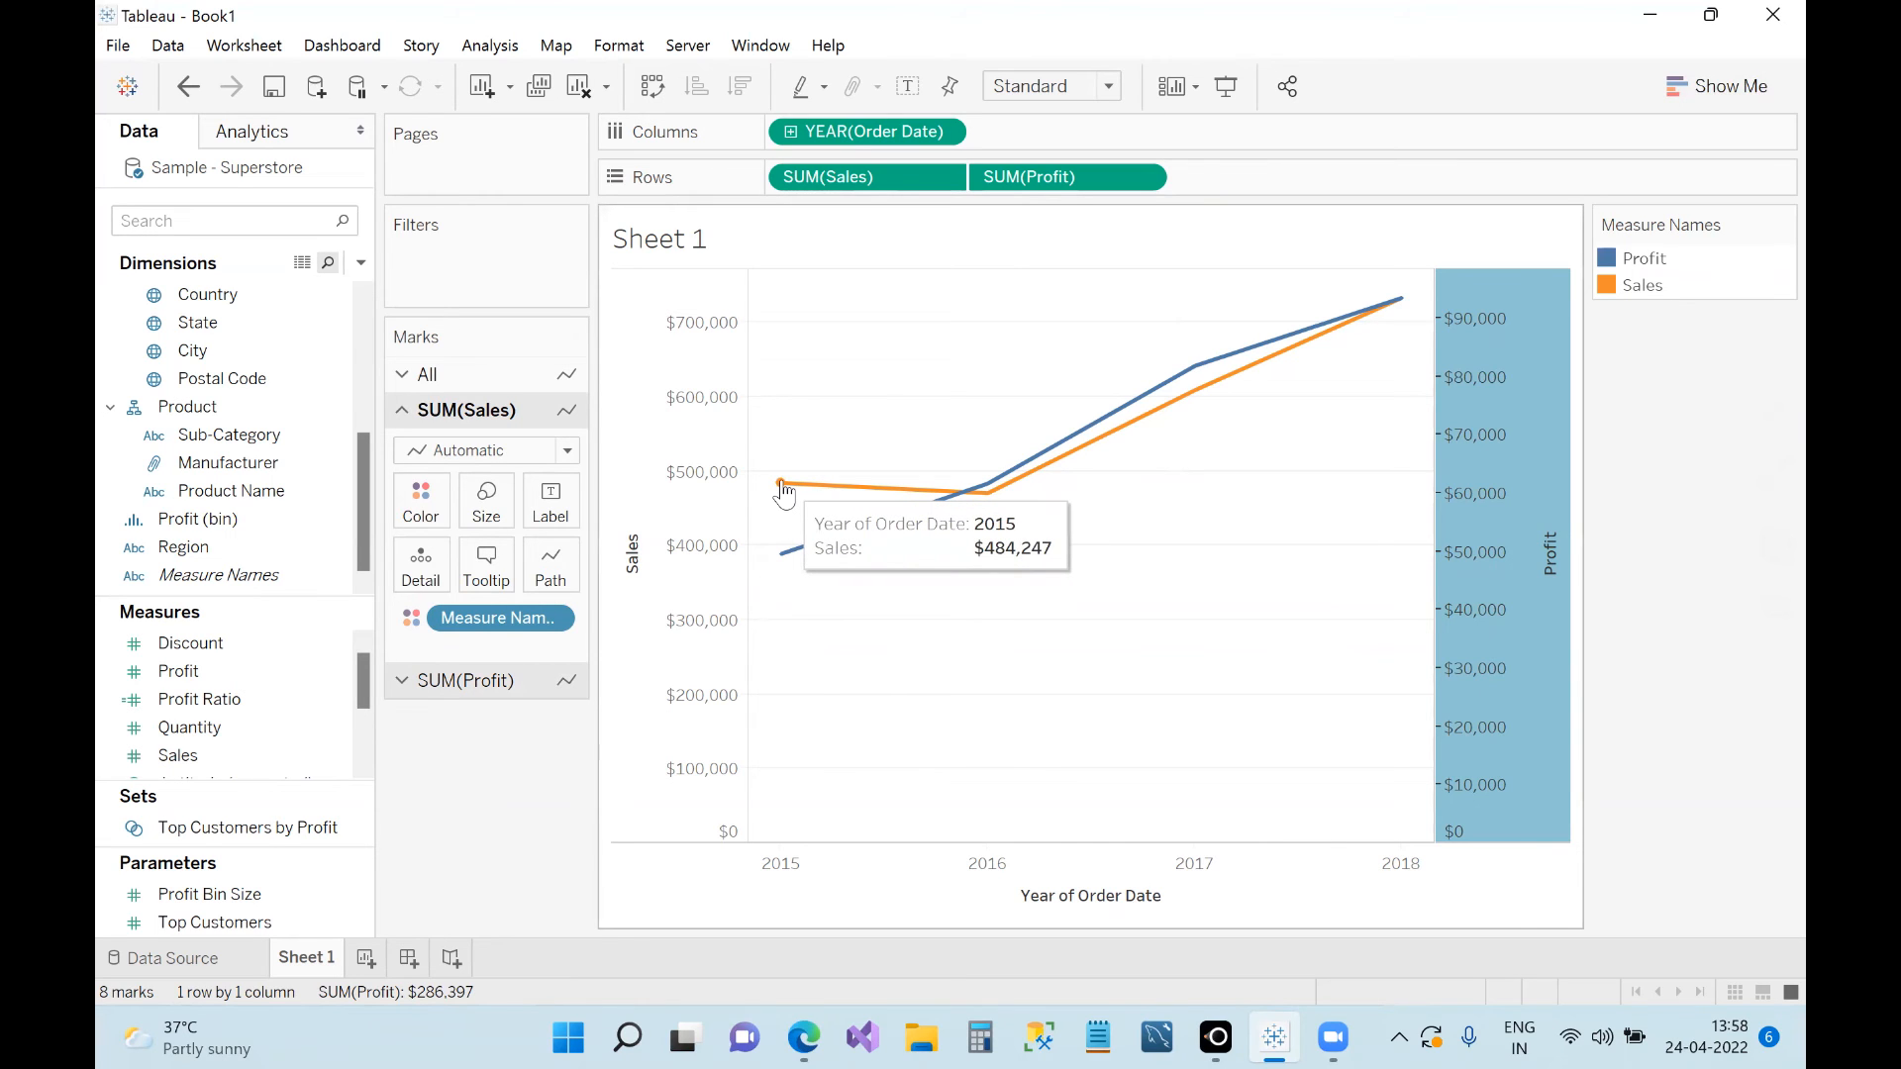
click(551, 500)
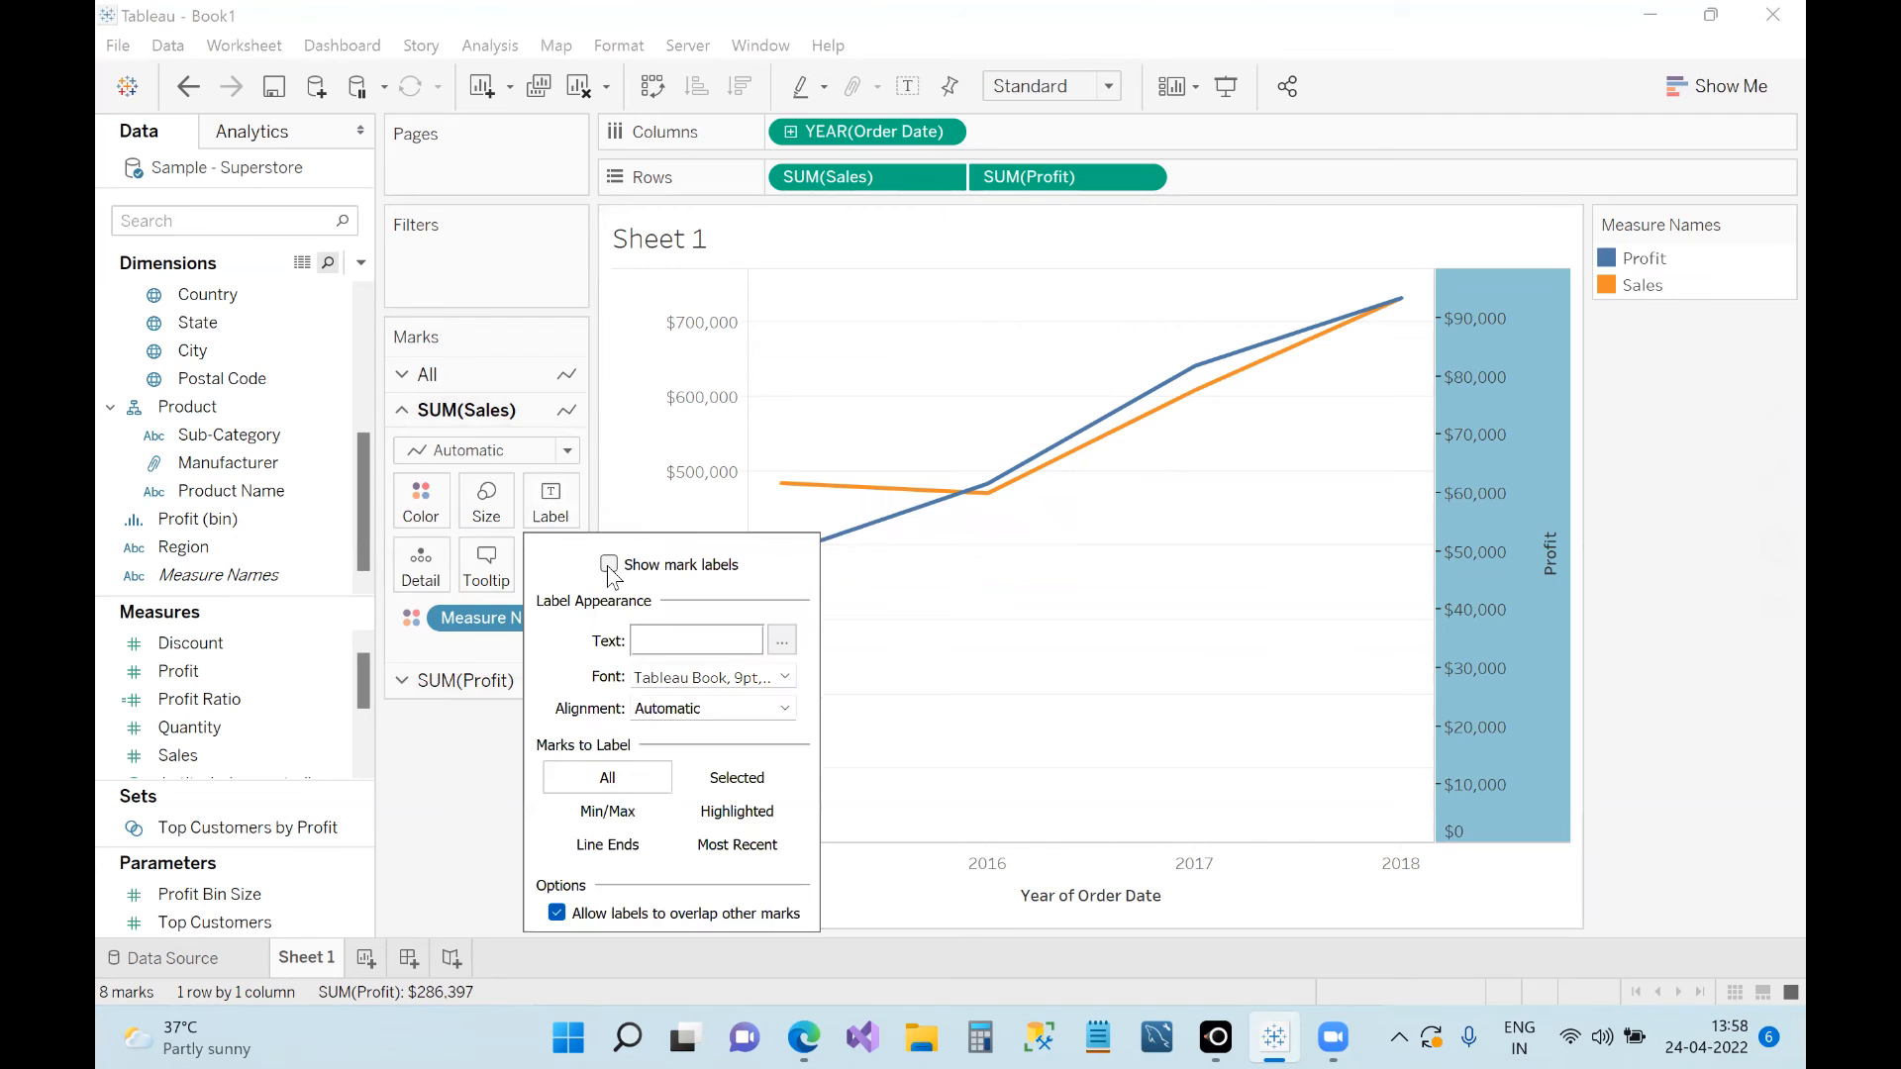
click(609, 565)
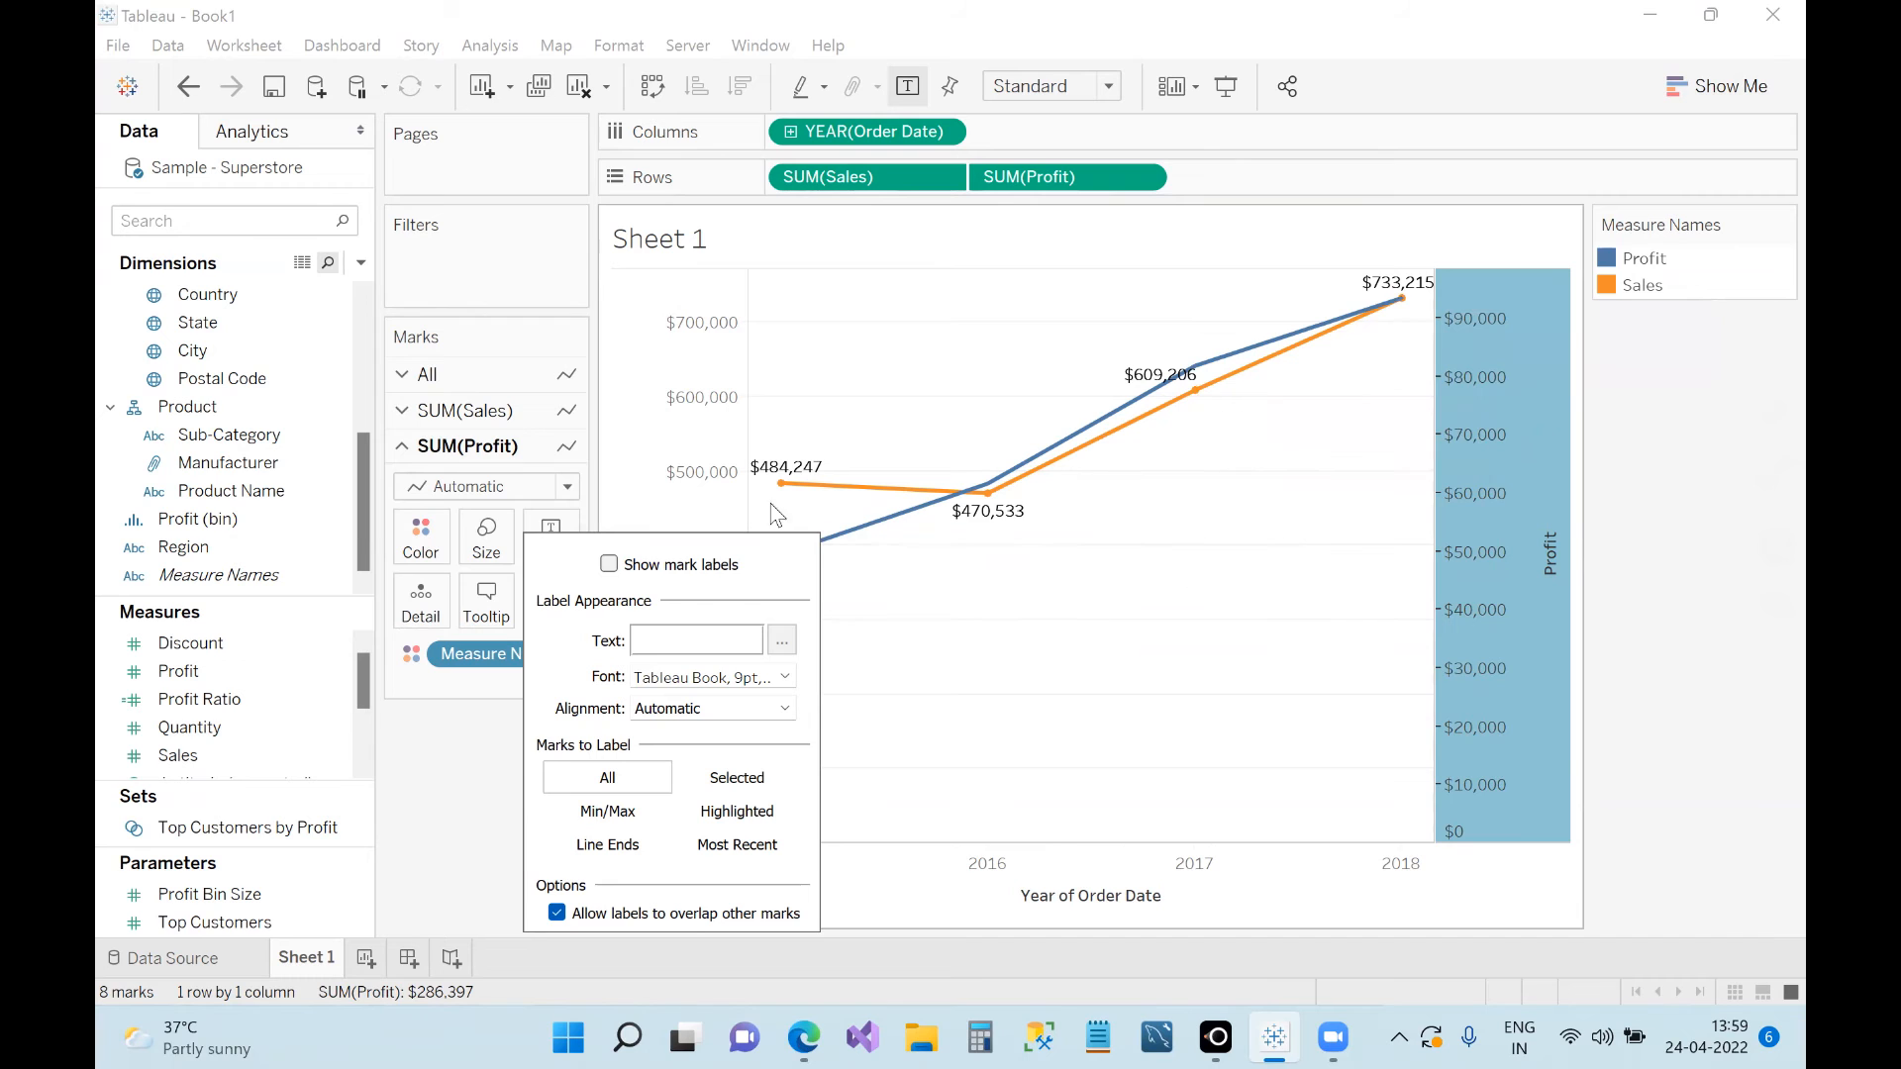
click(445, 766)
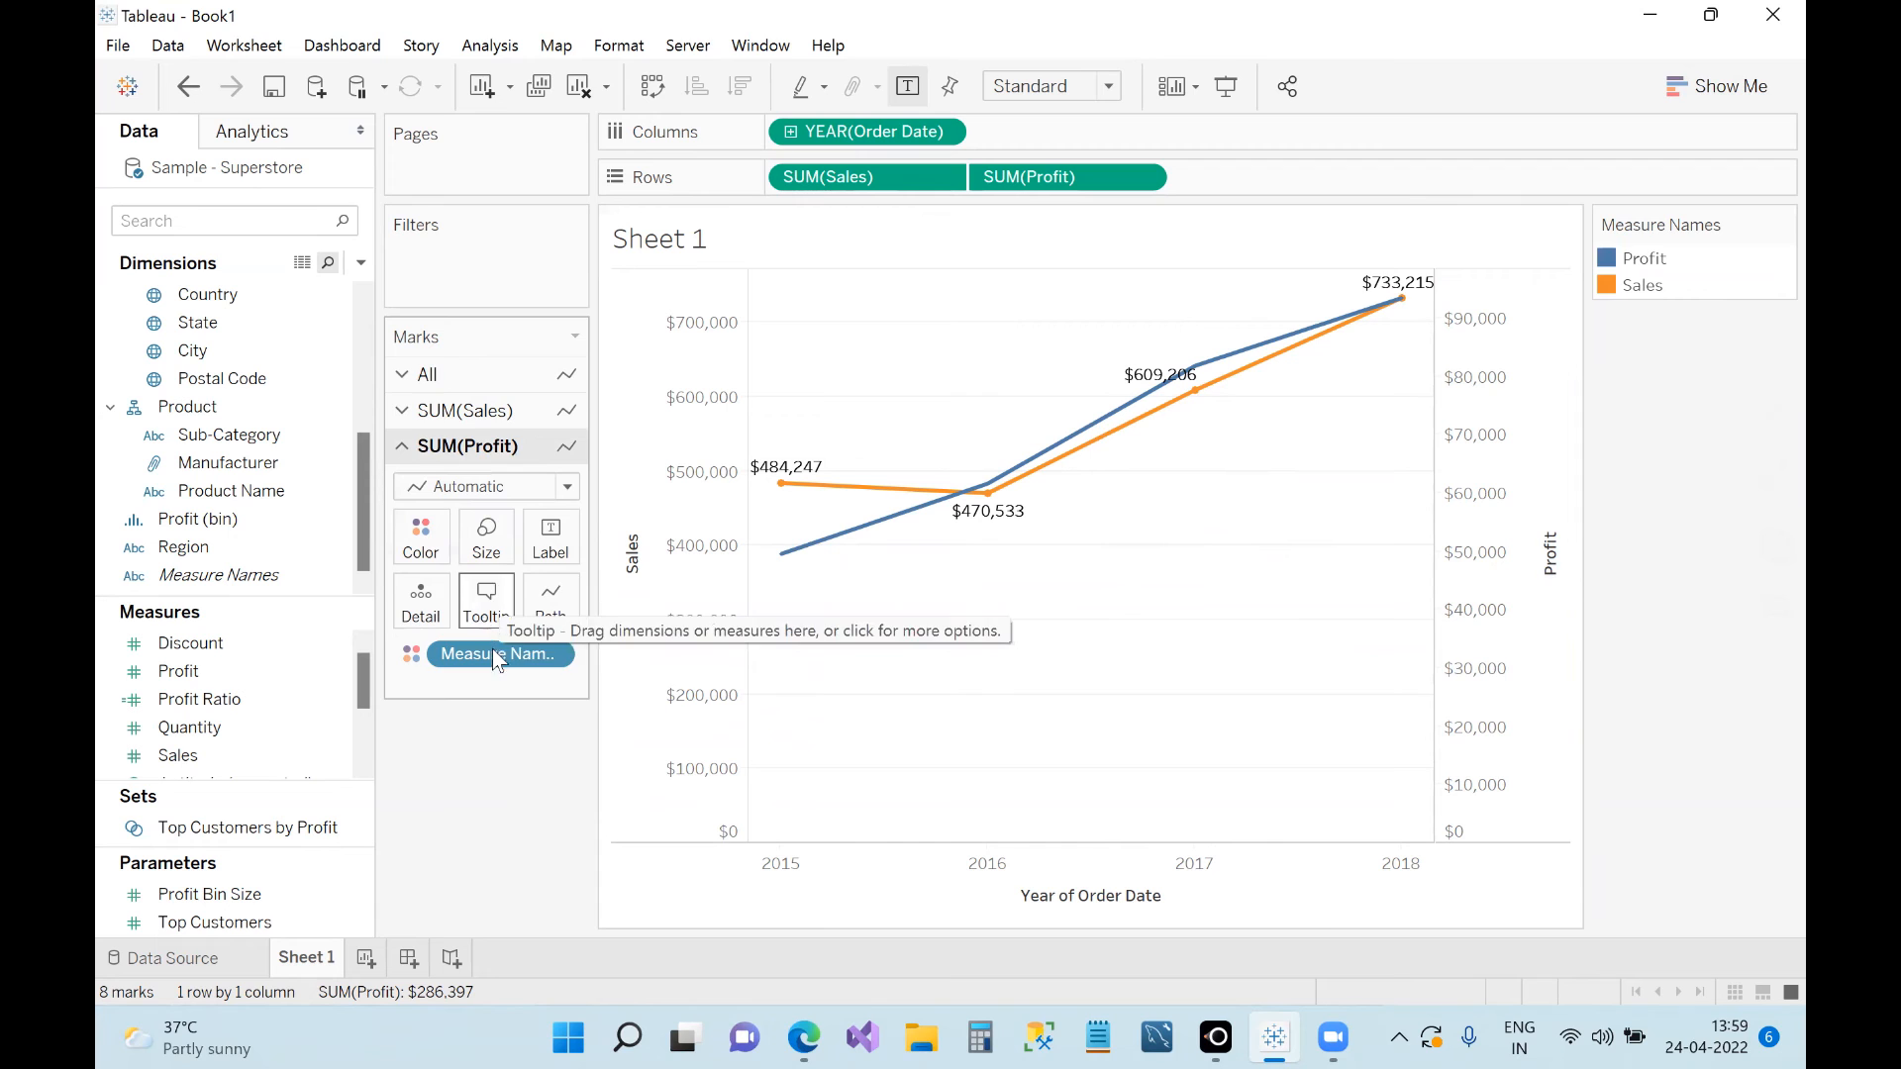
Step: Review the label settings of the Sales marks
click(402, 411)
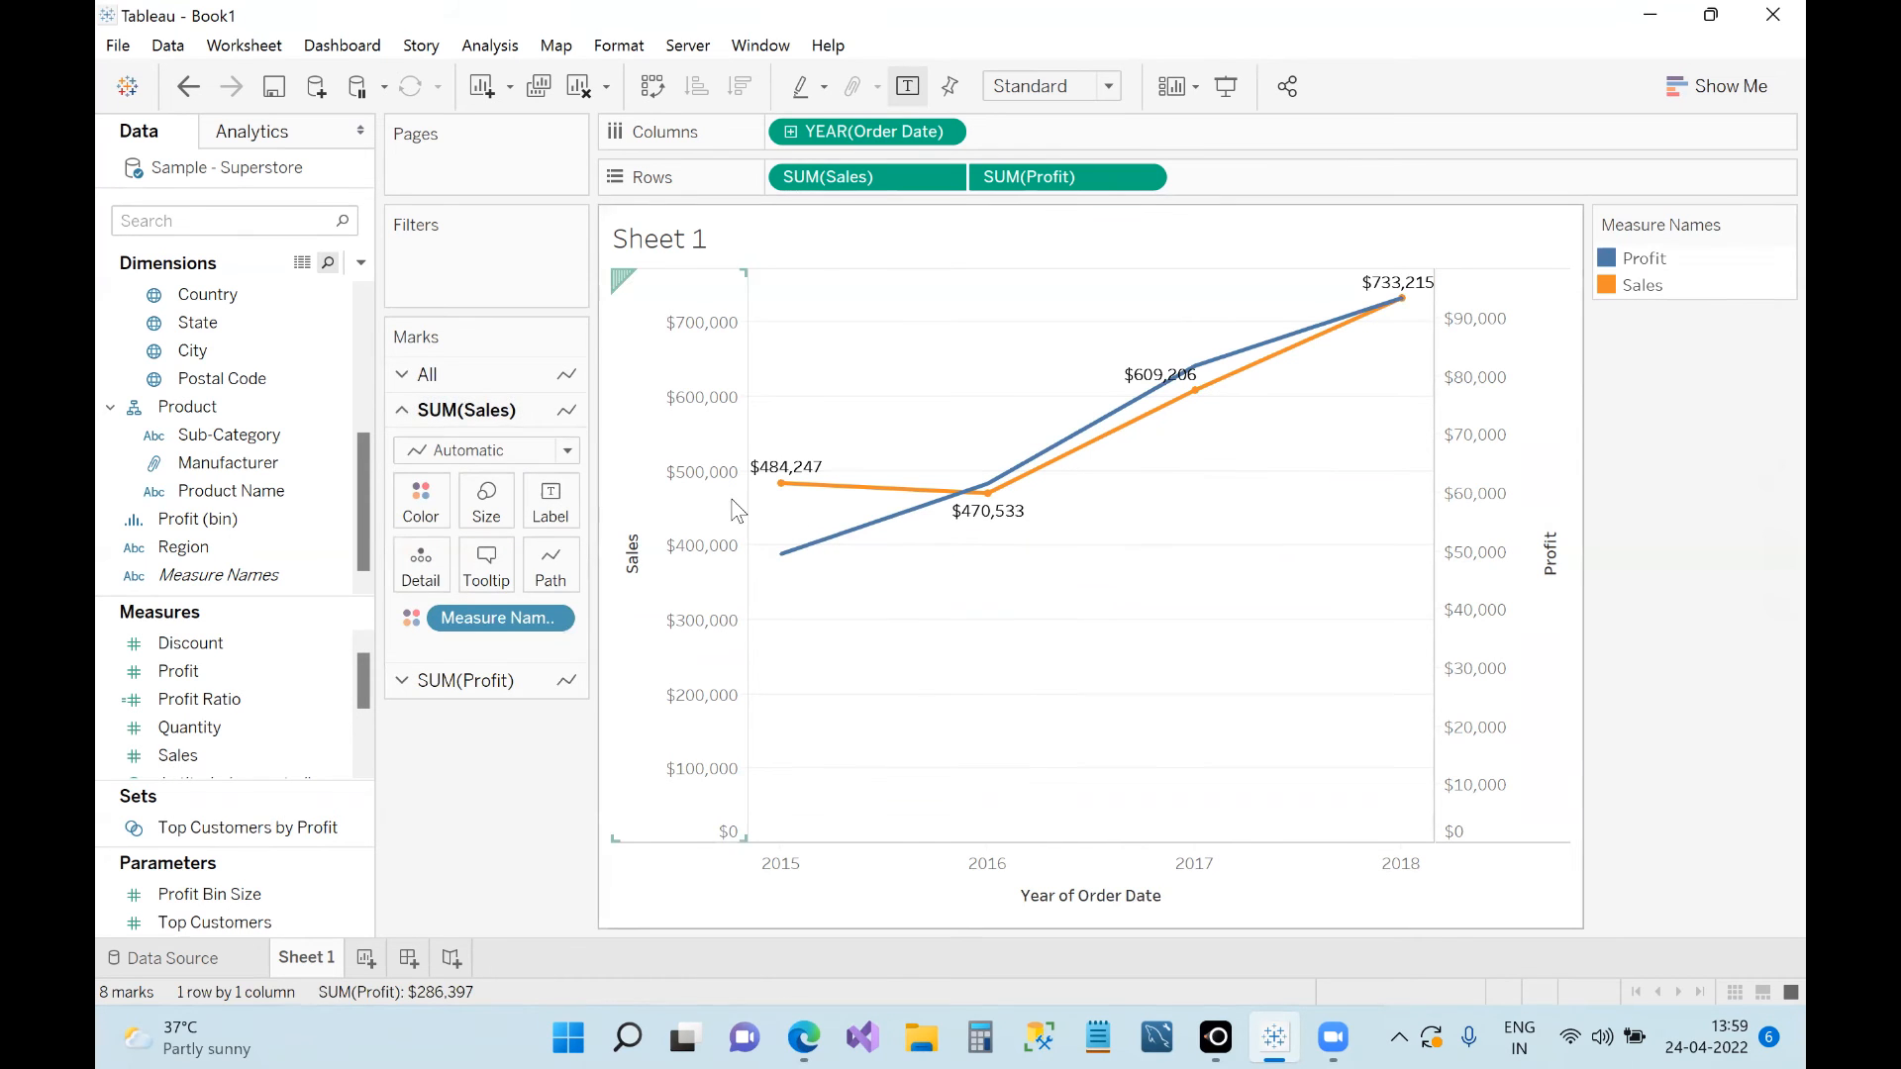
click(550, 518)
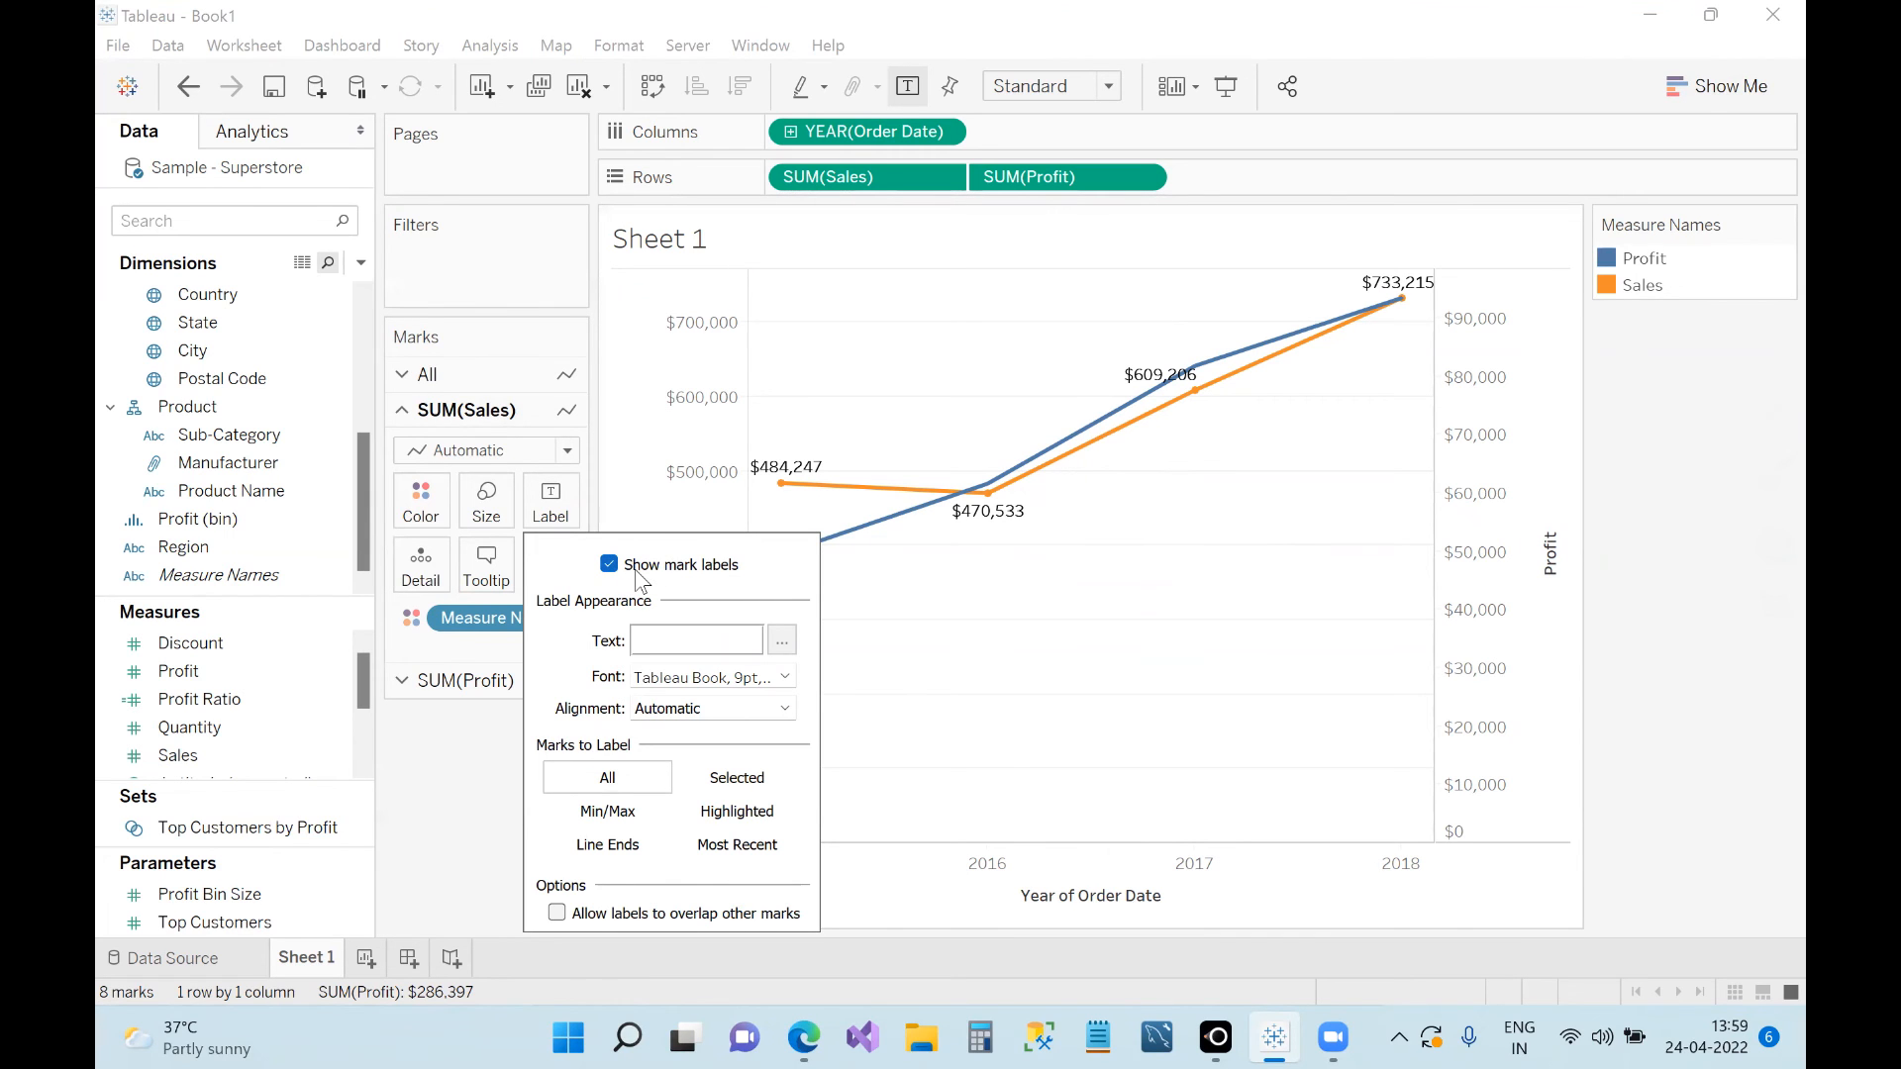
click(465, 783)
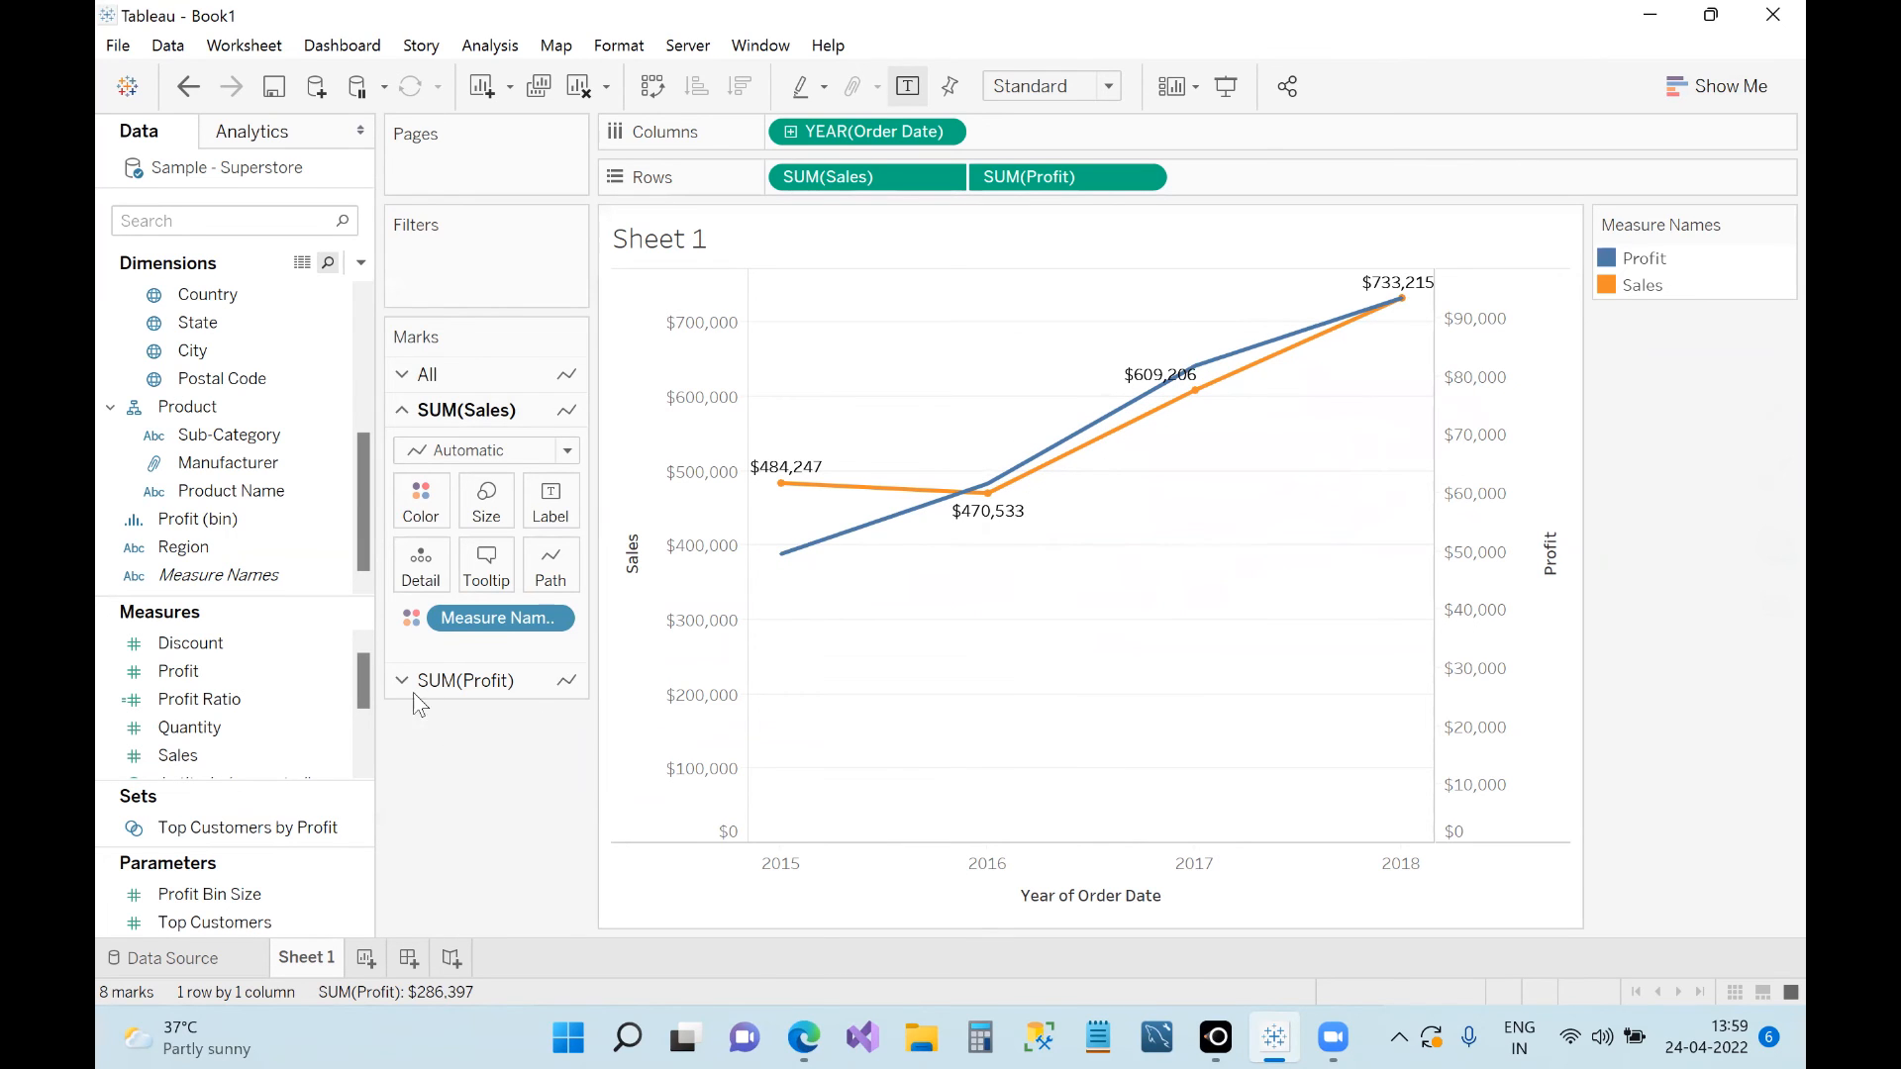
Step: Show mark labels on the Profit line and hide them again
click(456, 681)
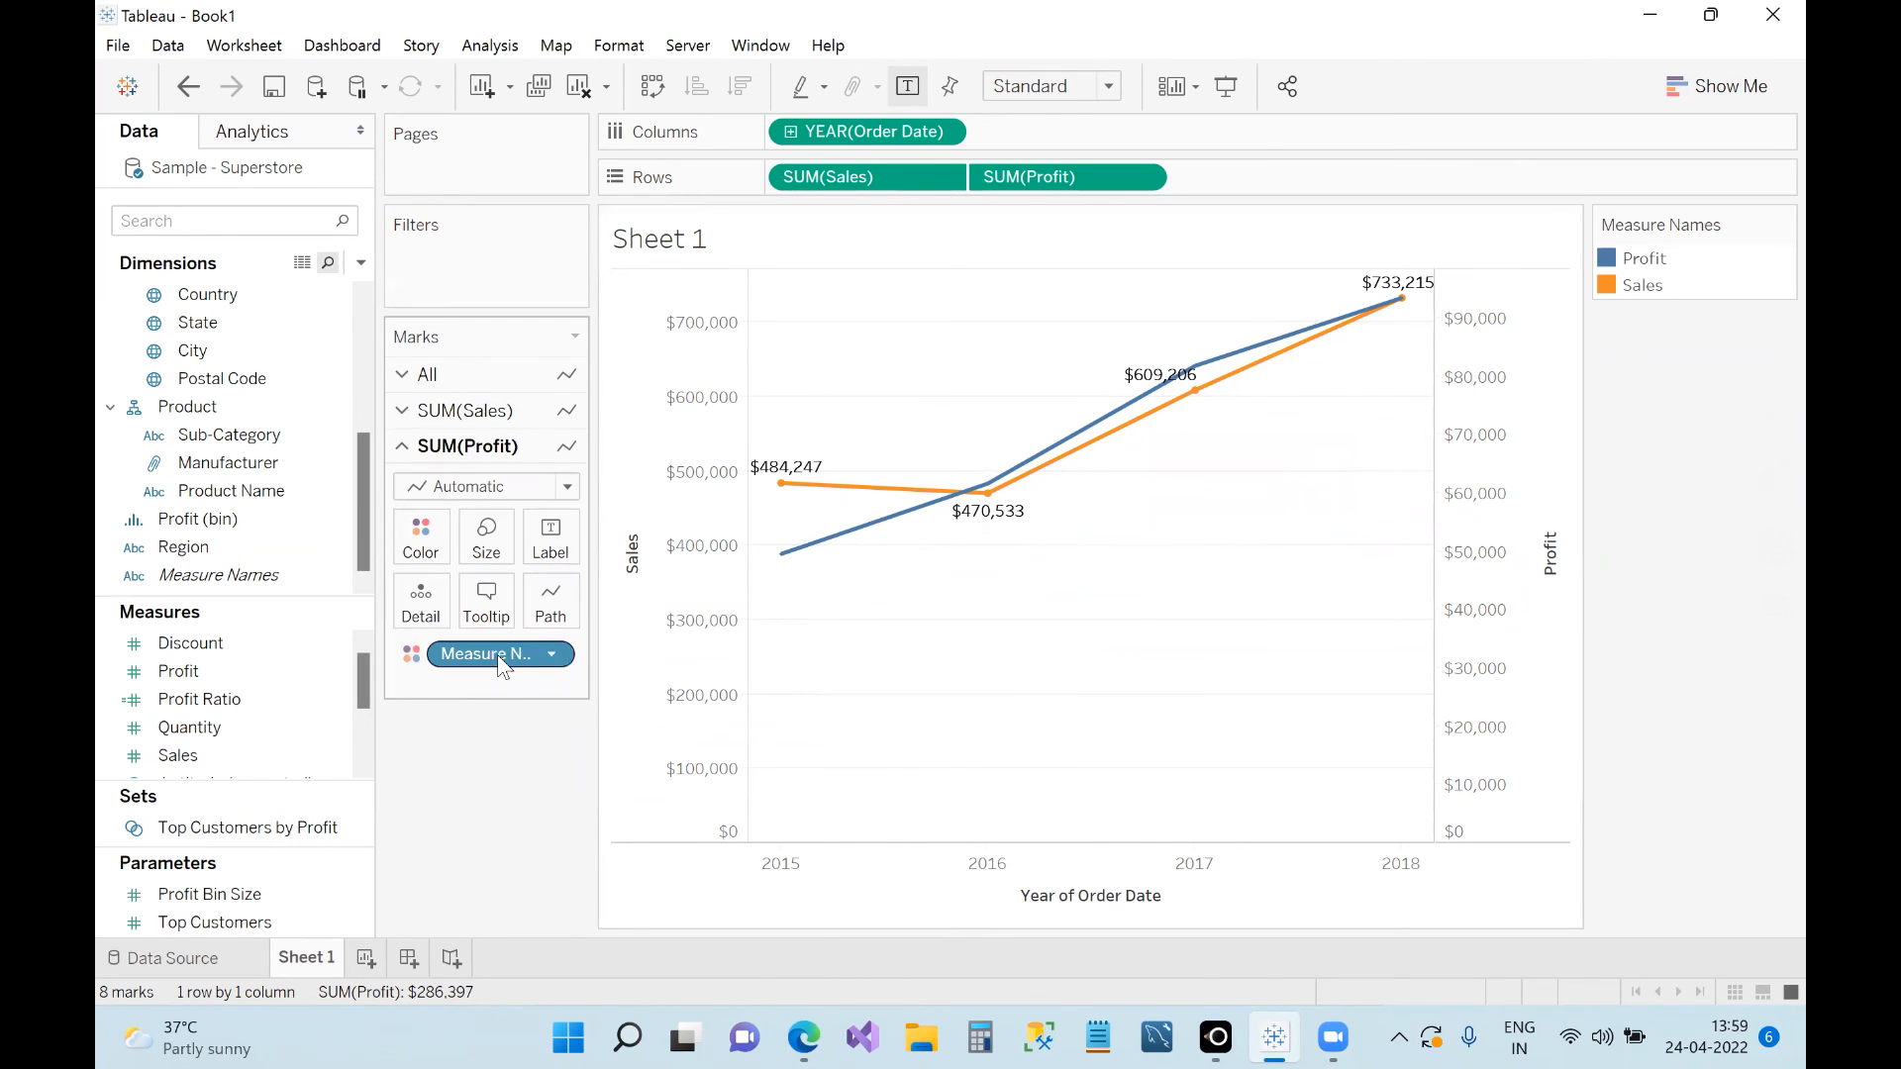
click(571, 545)
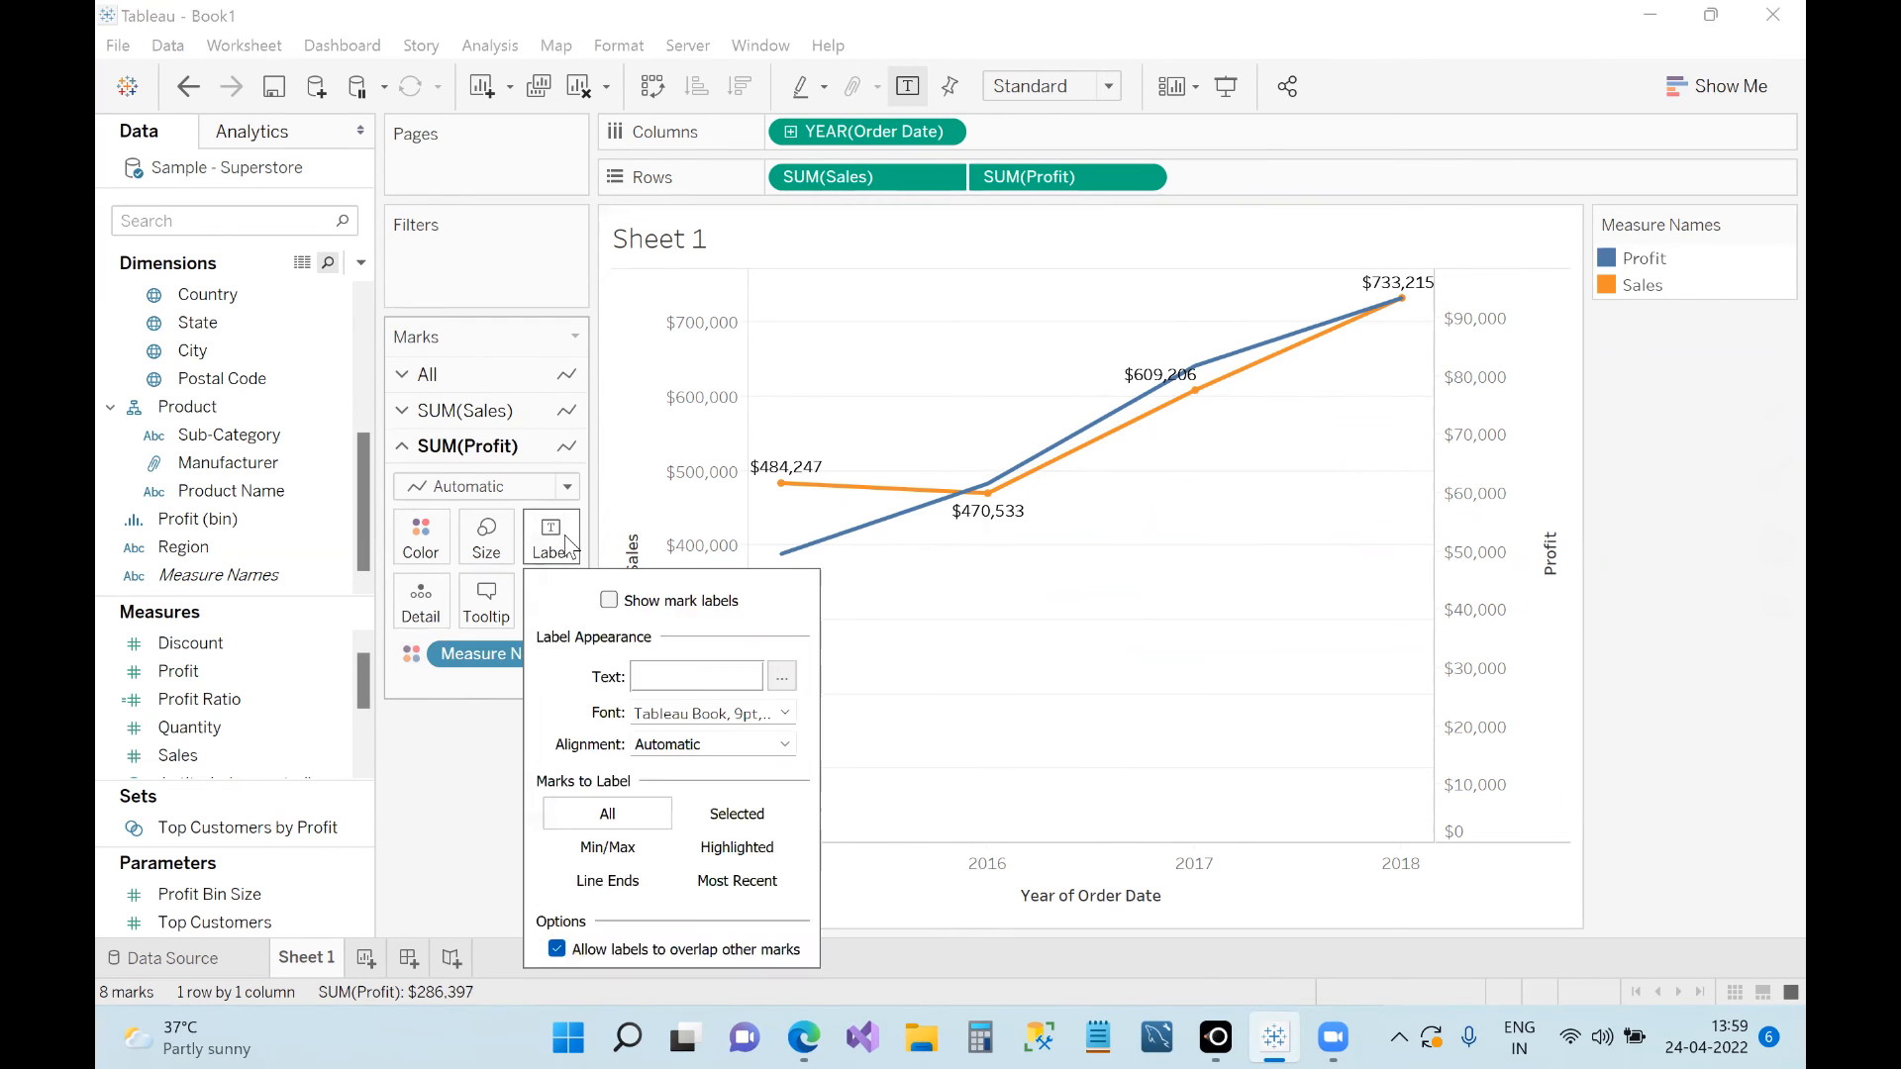
click(609, 600)
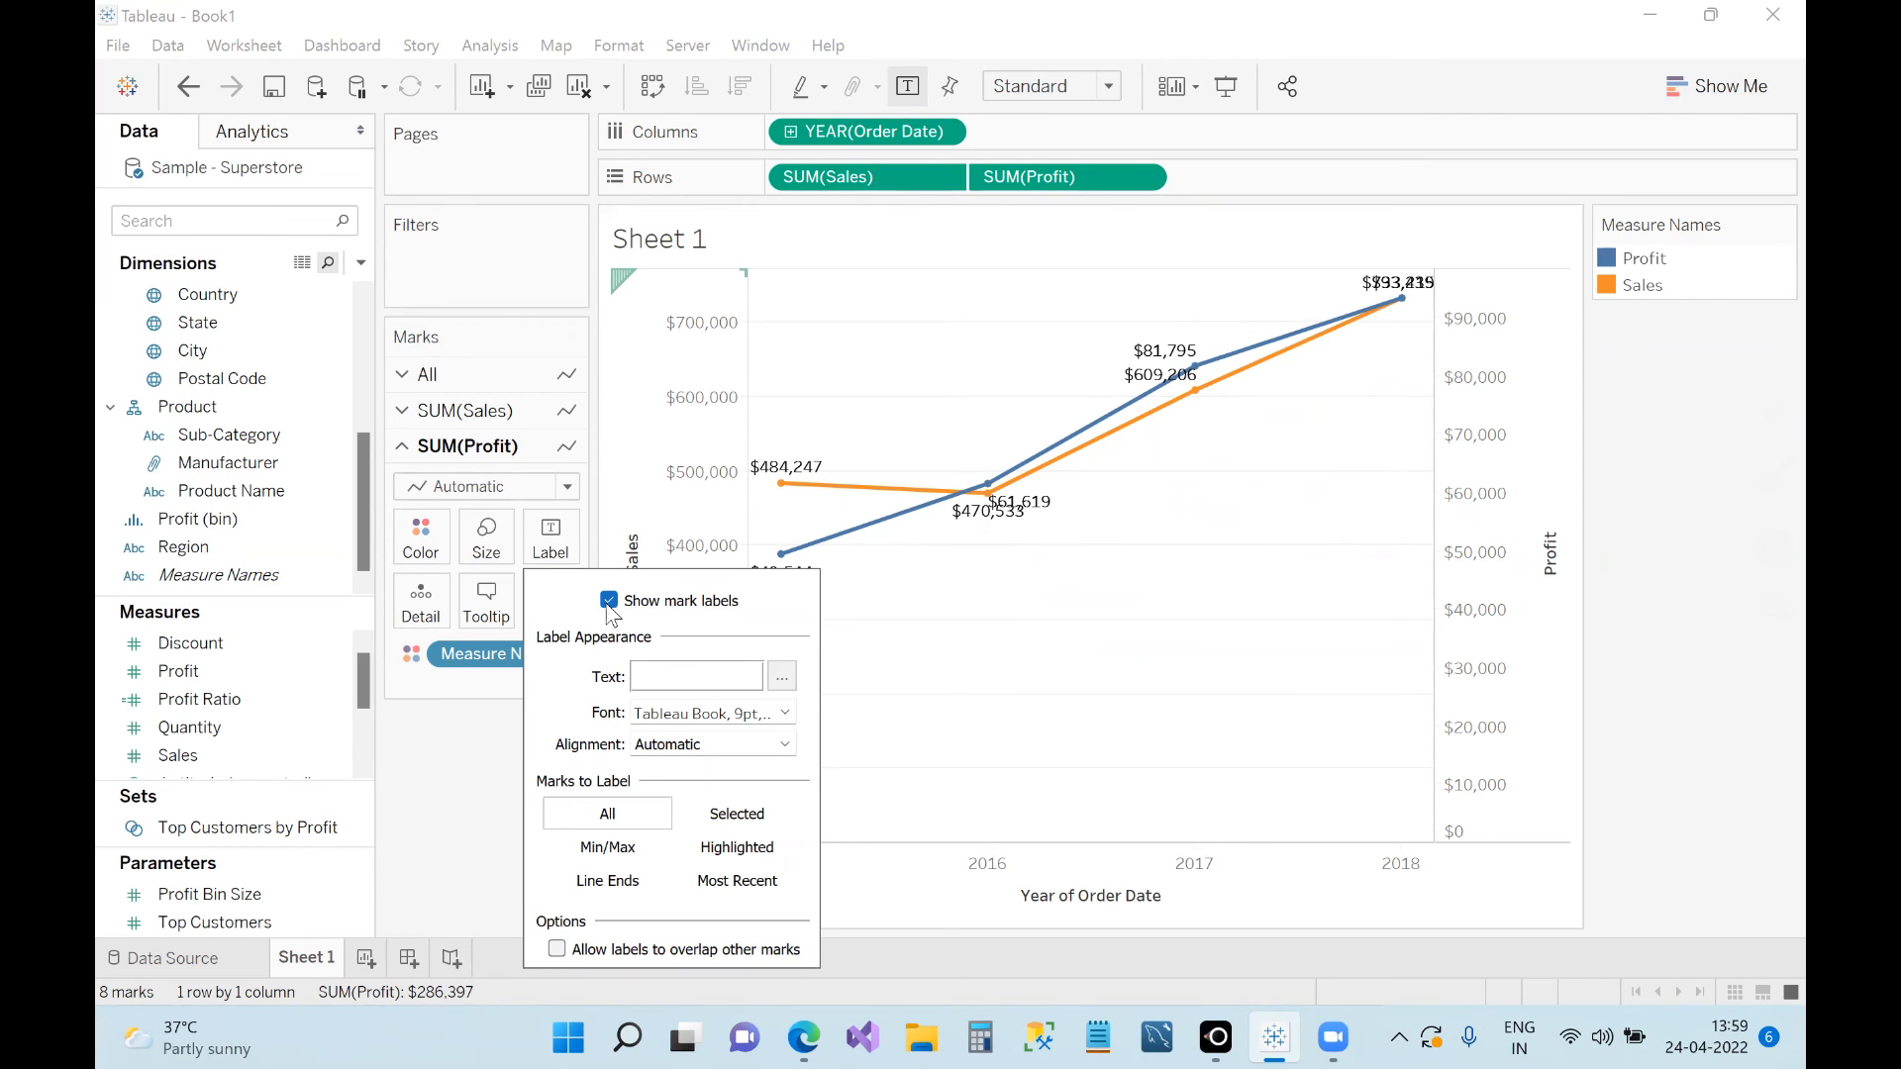
click(609, 601)
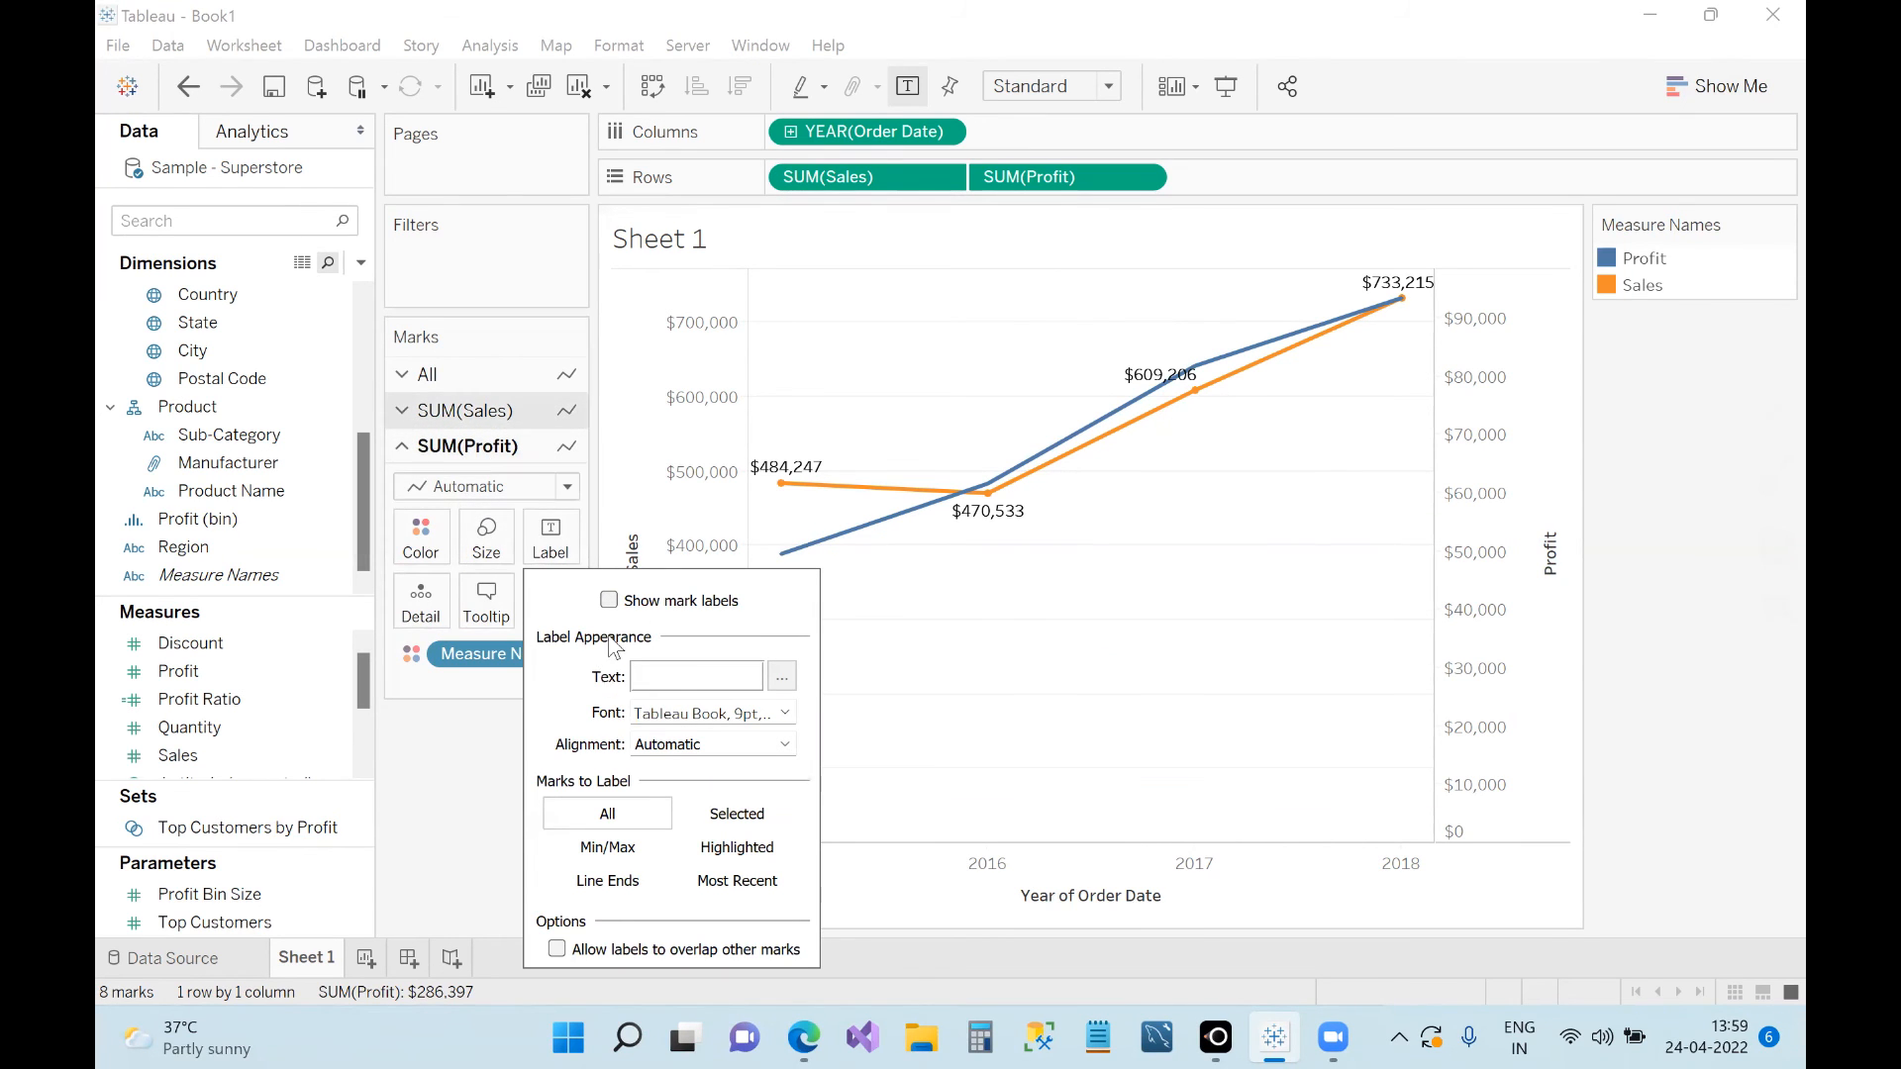
click(490, 764)
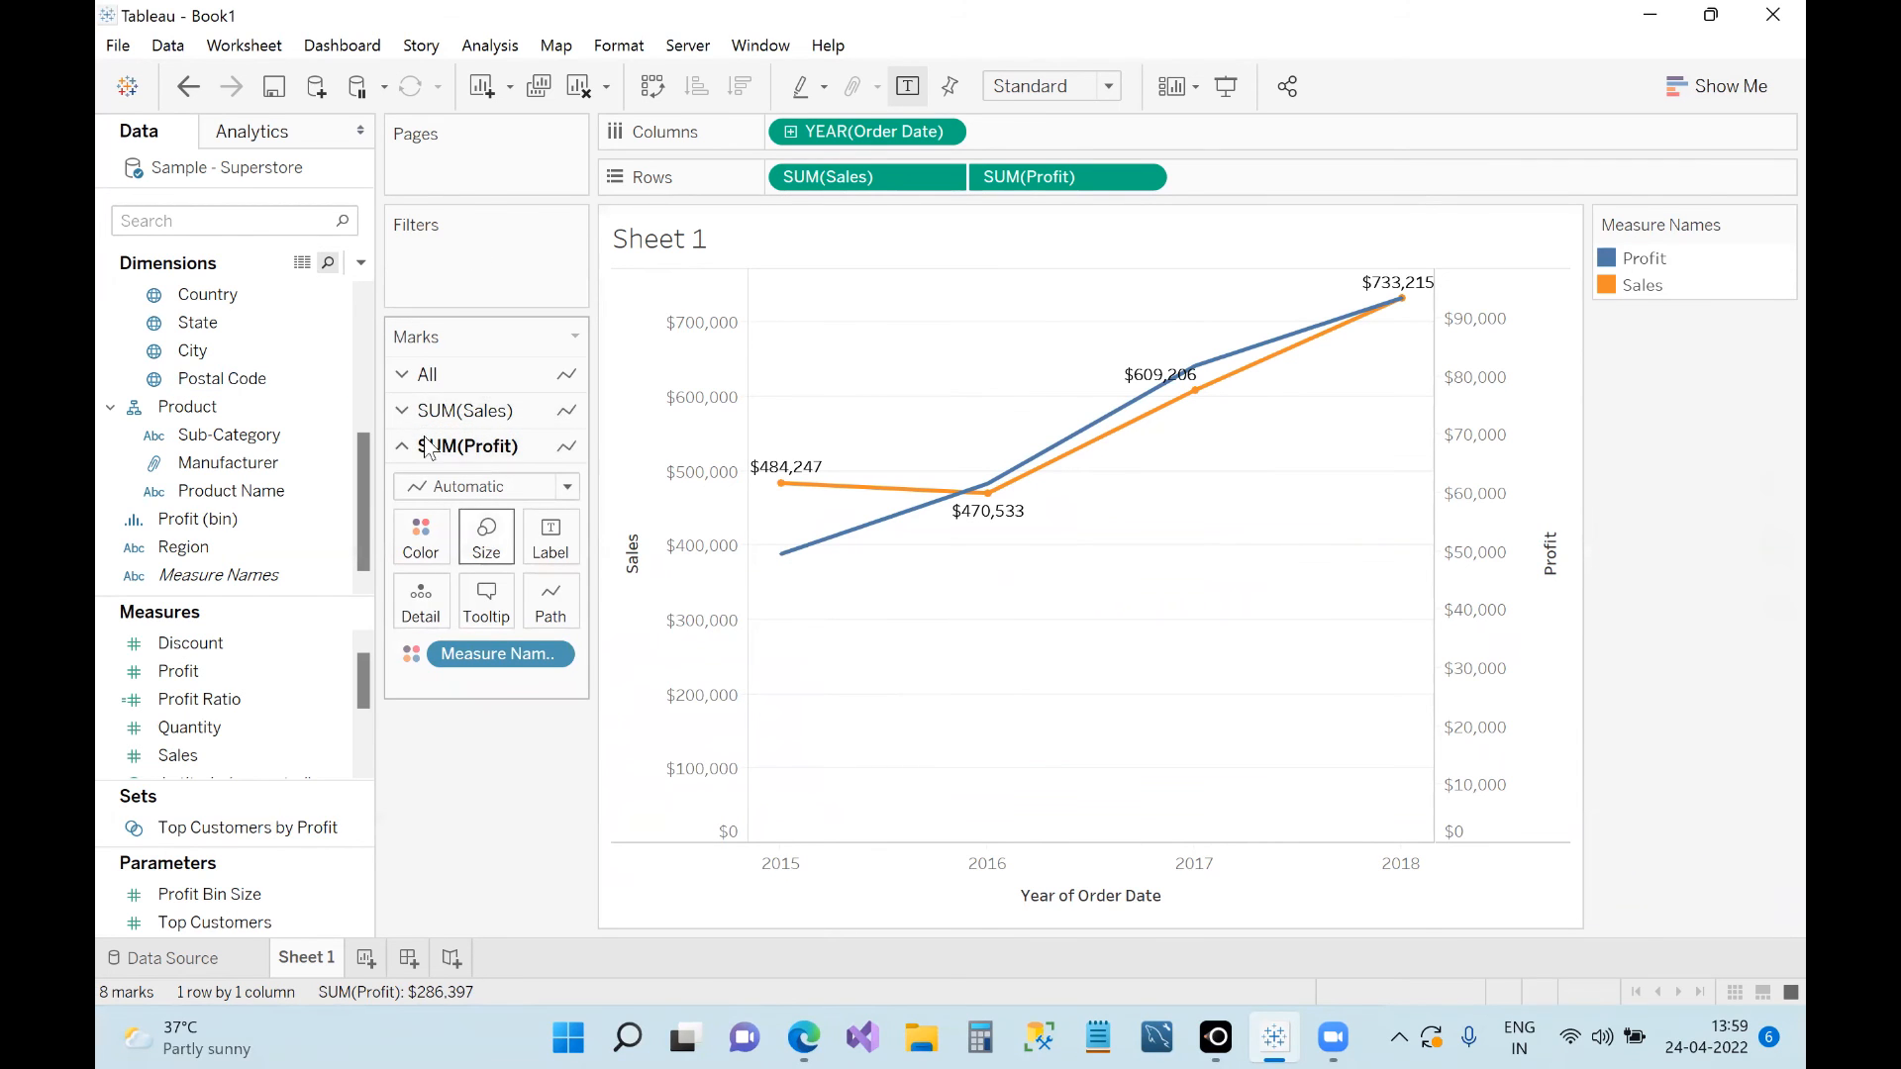
Step: Switch mark labels on for all marks at once and turn them off for both Sales and Profit
click(406, 388)
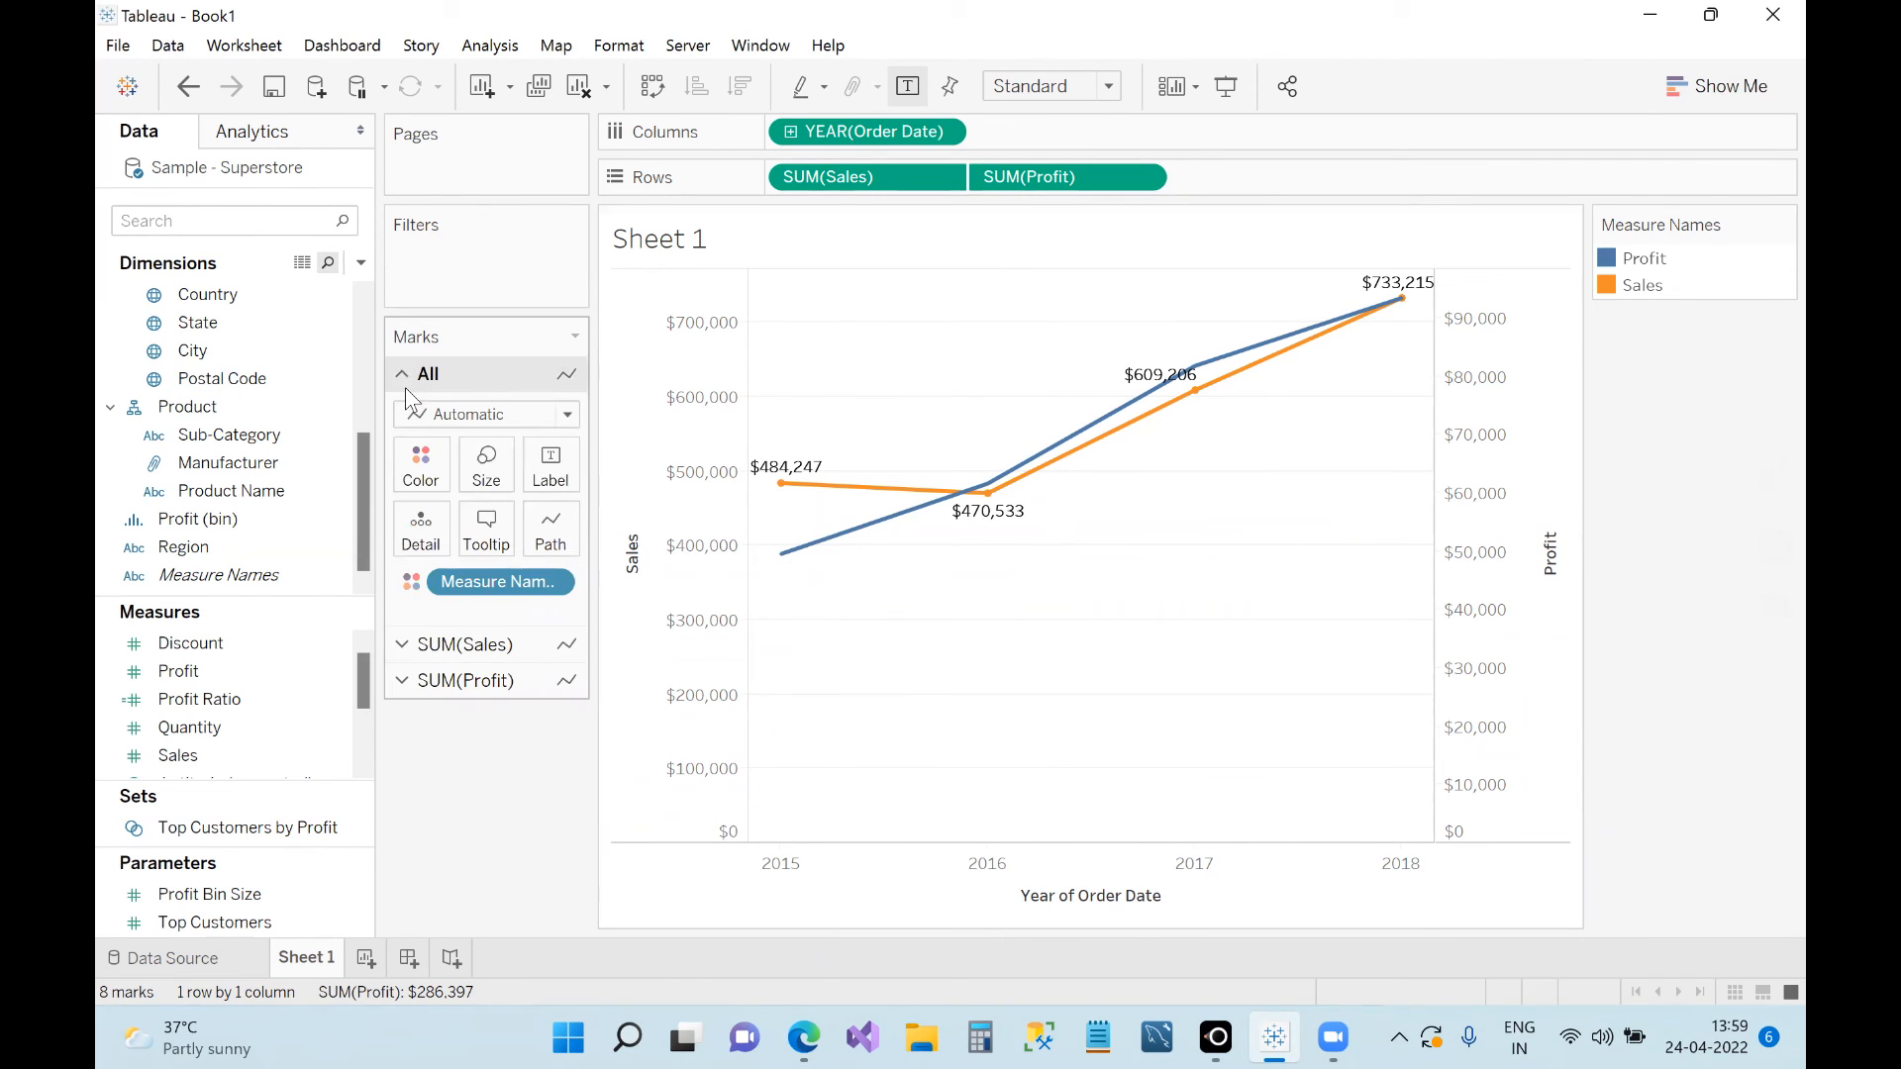
click(551, 465)
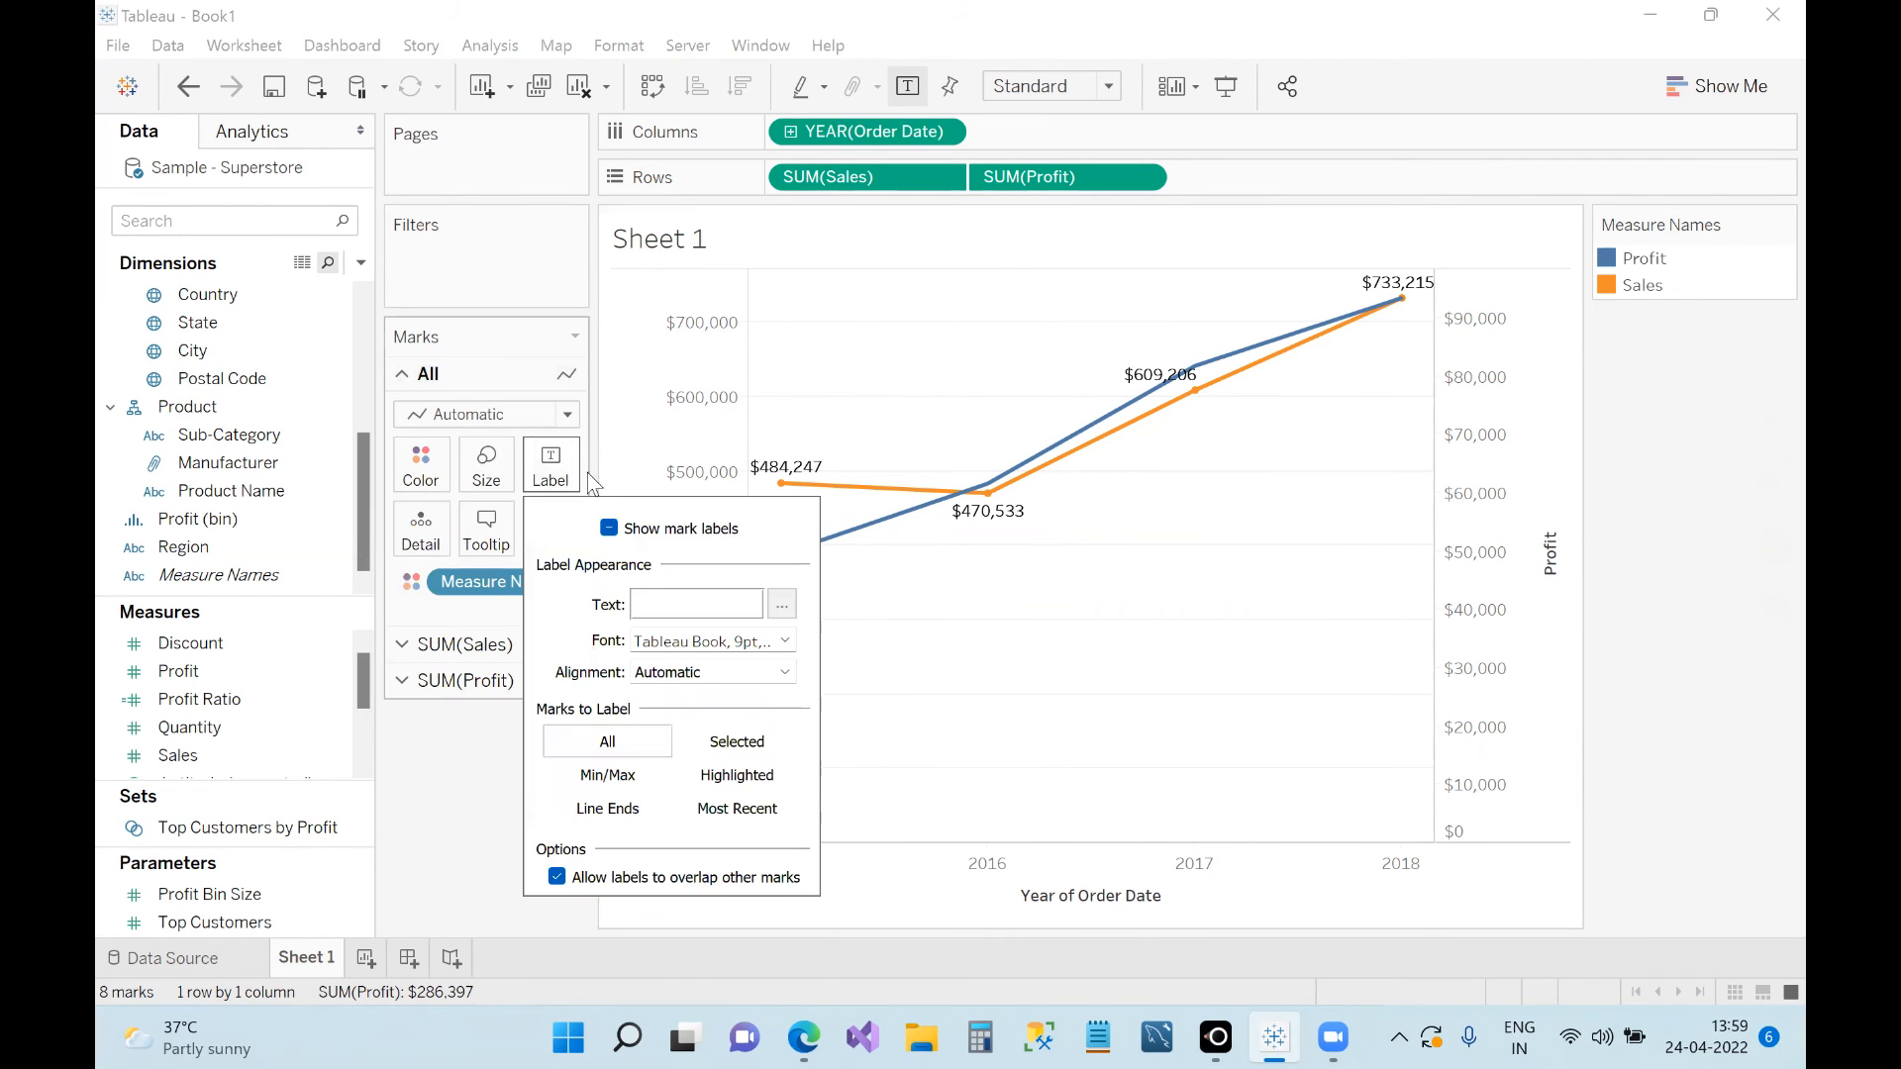
click(609, 528)
click(609, 529)
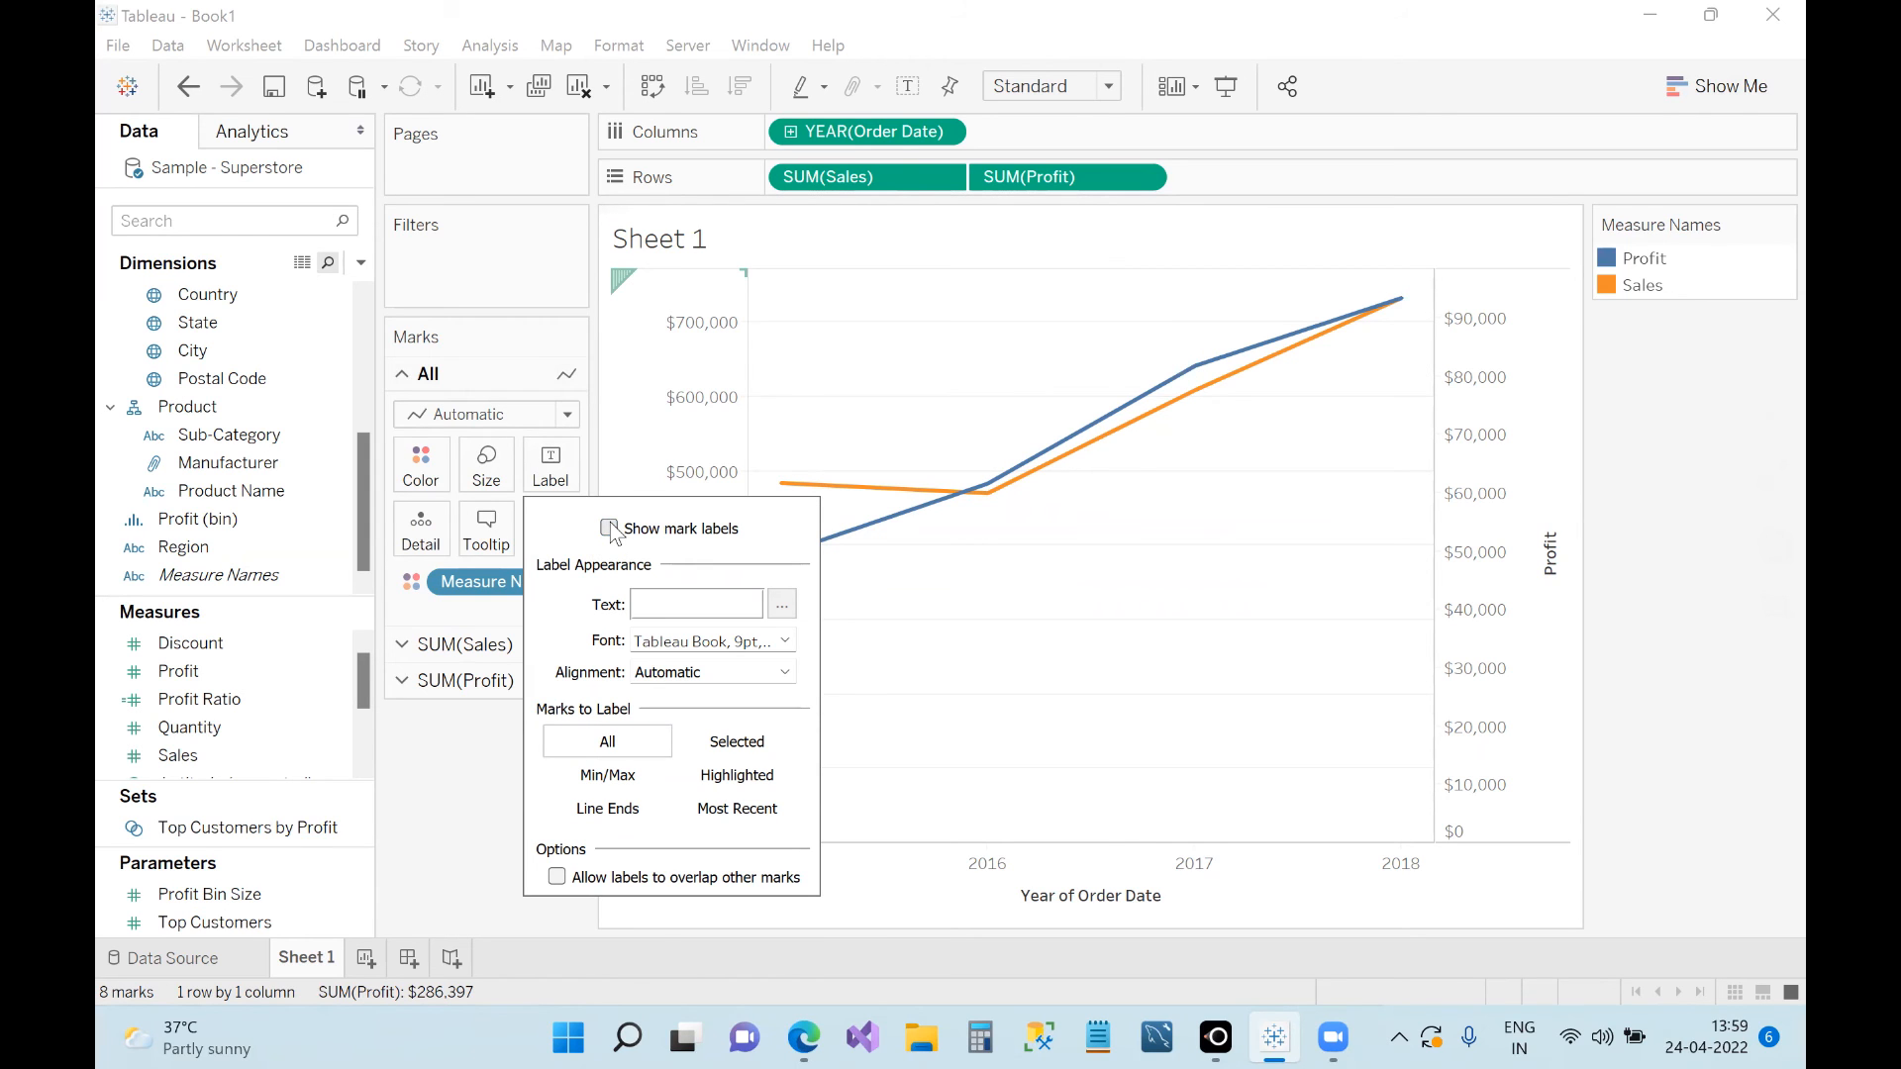
Step: Show mark labels for all marks, covering both the Sales and Profit lines
click(609, 529)
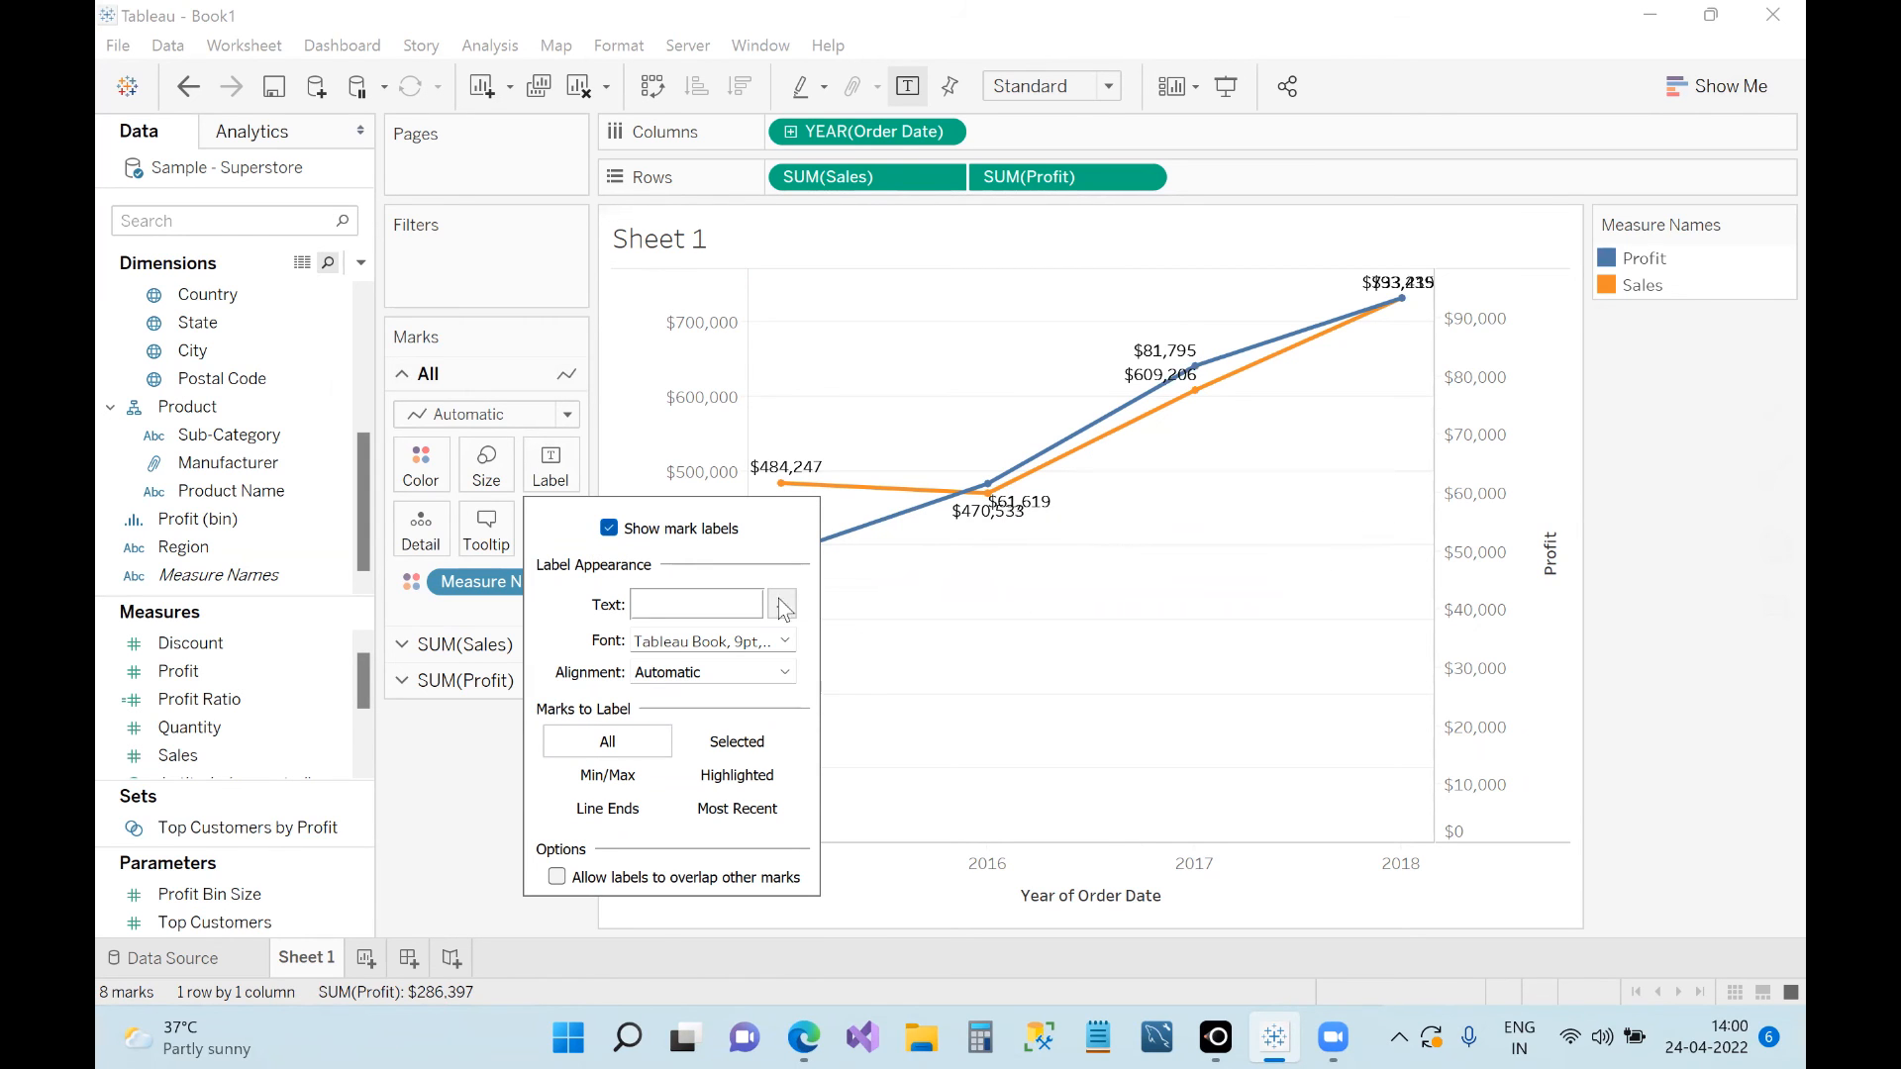
click(787, 644)
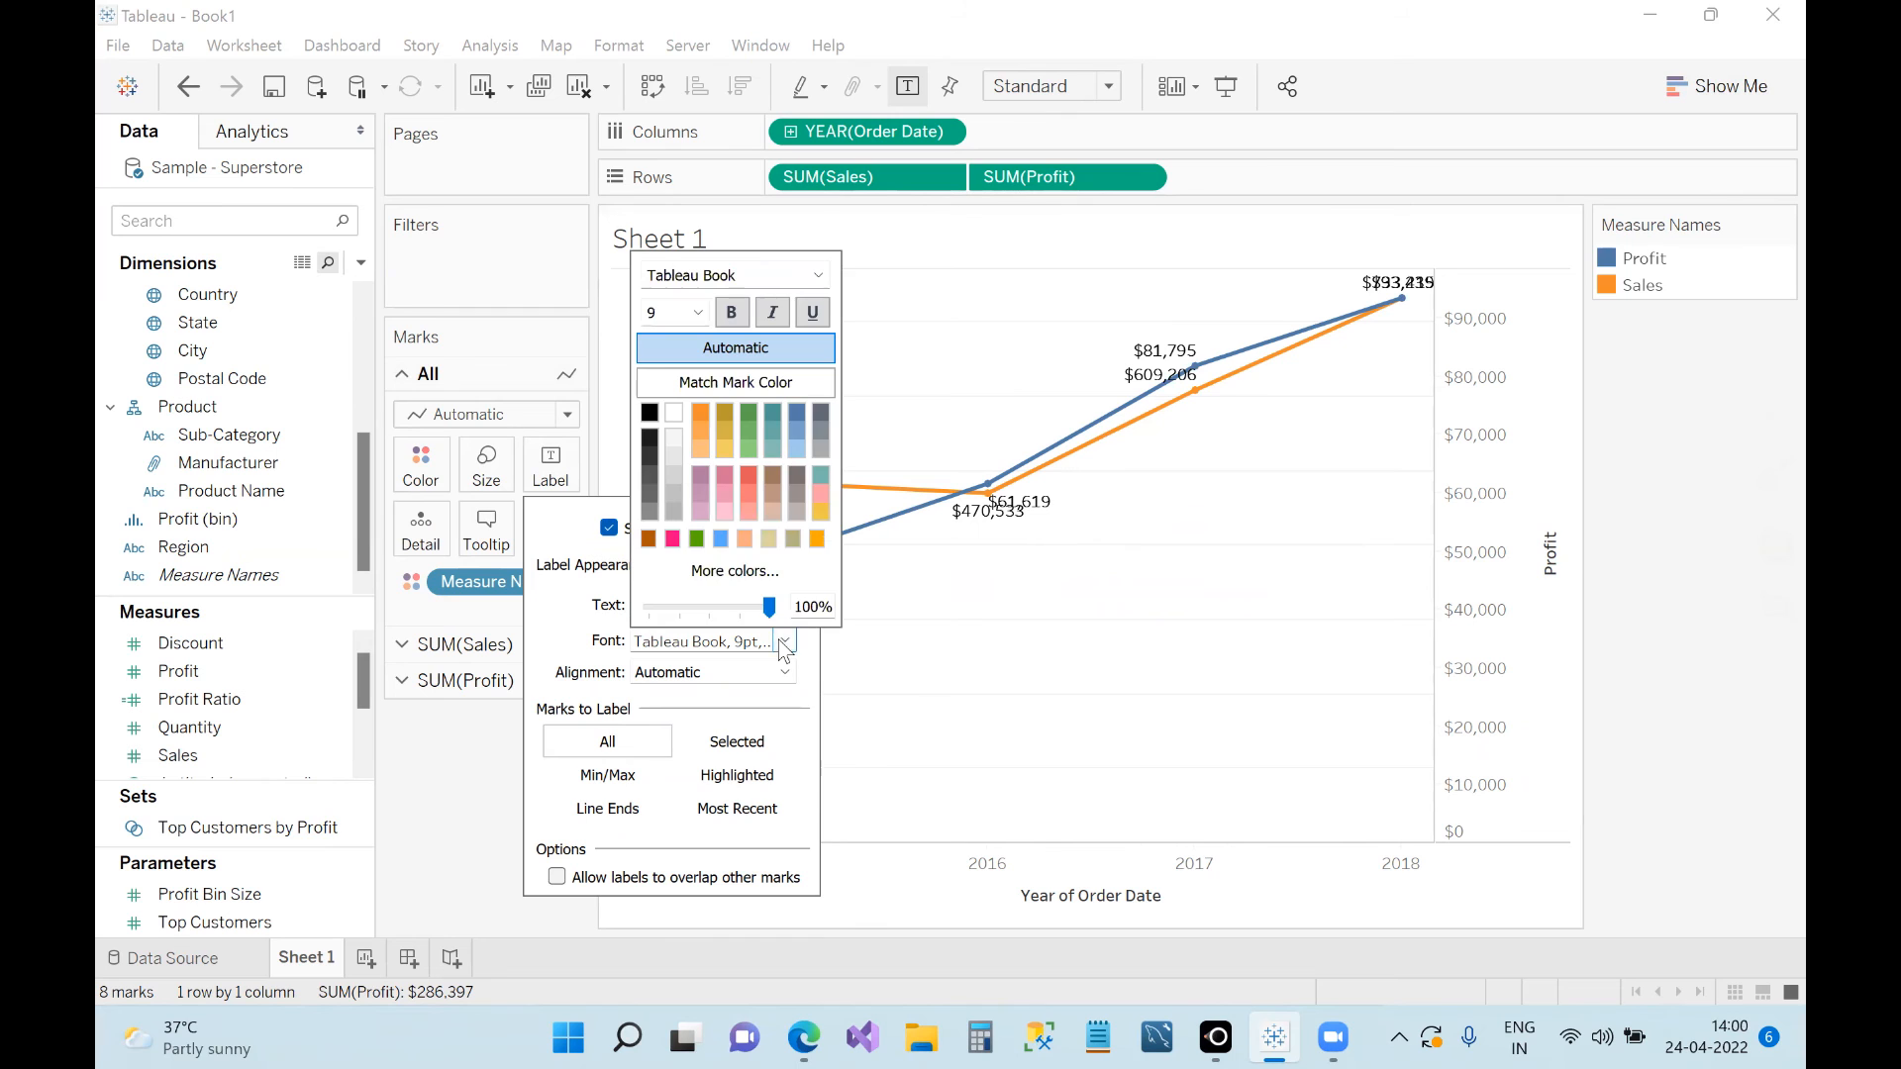
click(1132, 509)
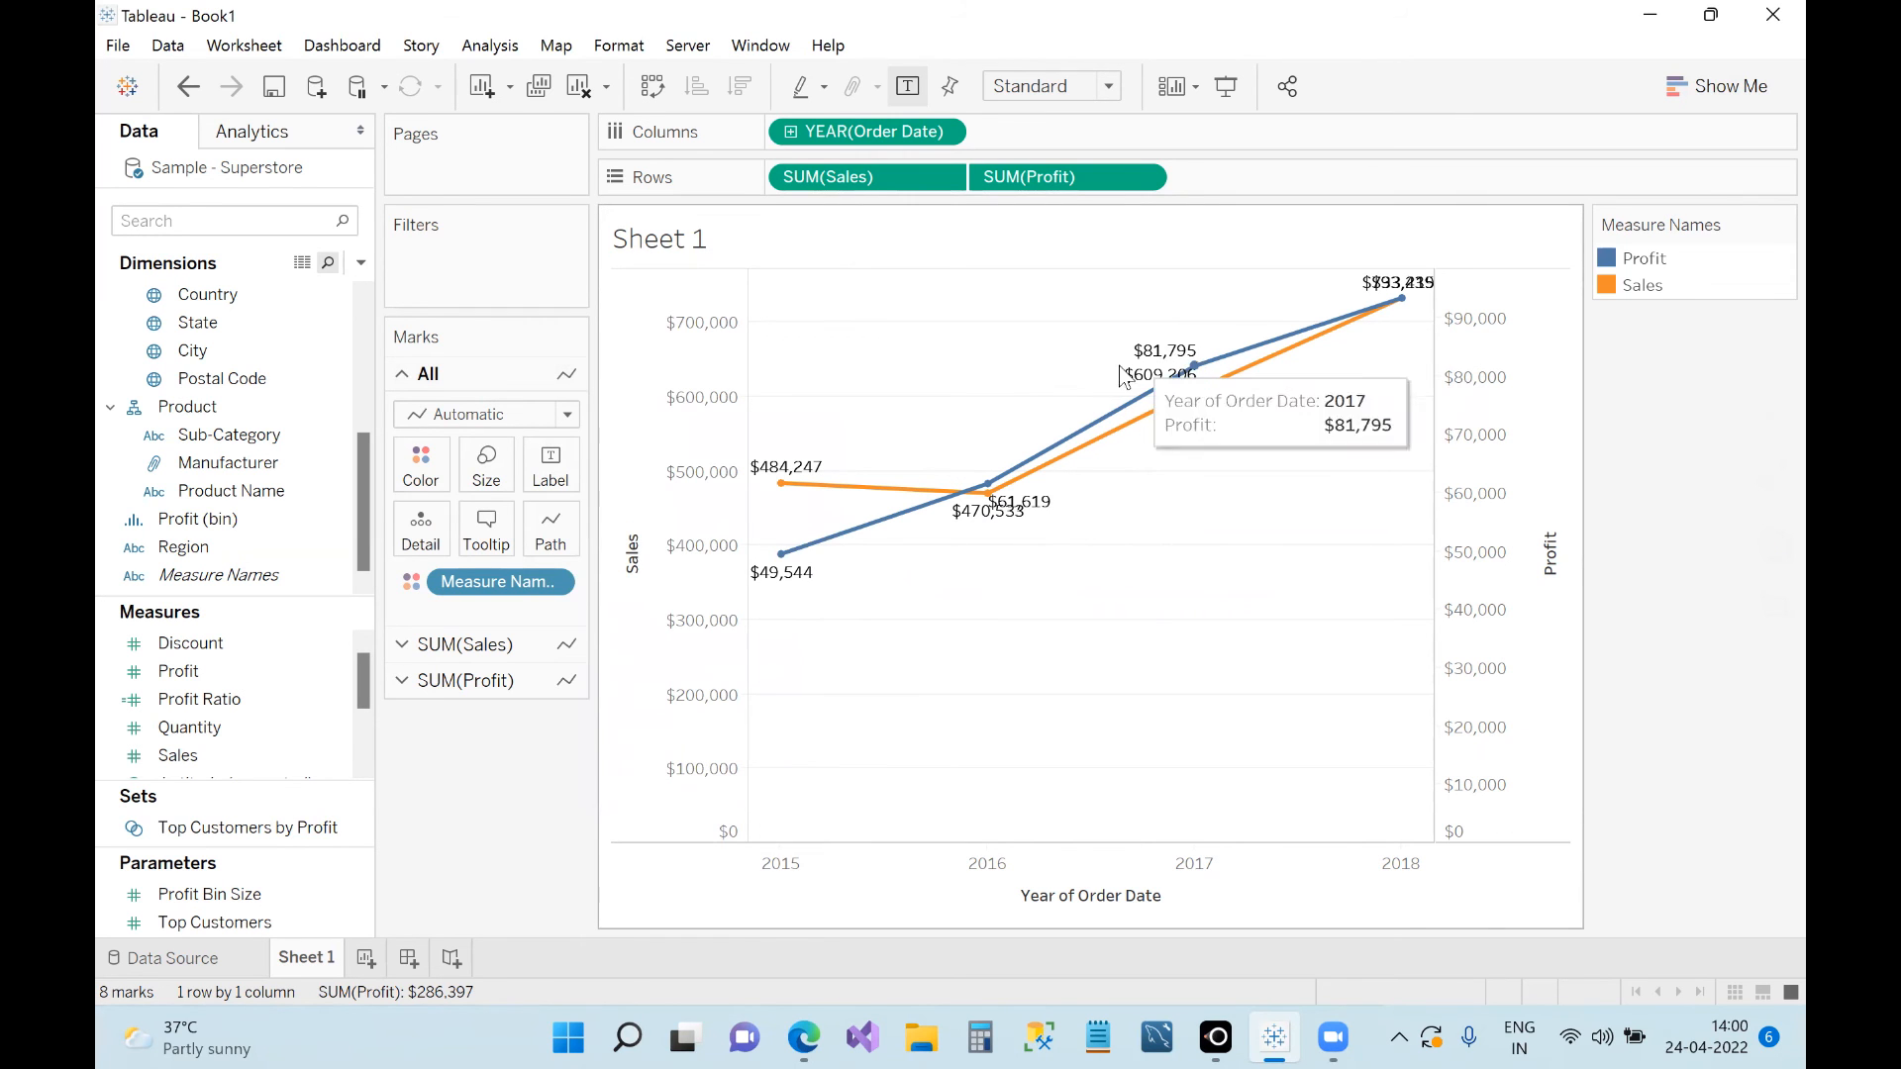
Step: Try Tempus Sans ITC for the labels of all marks, then set their font to Tableau Bold
click(570, 482)
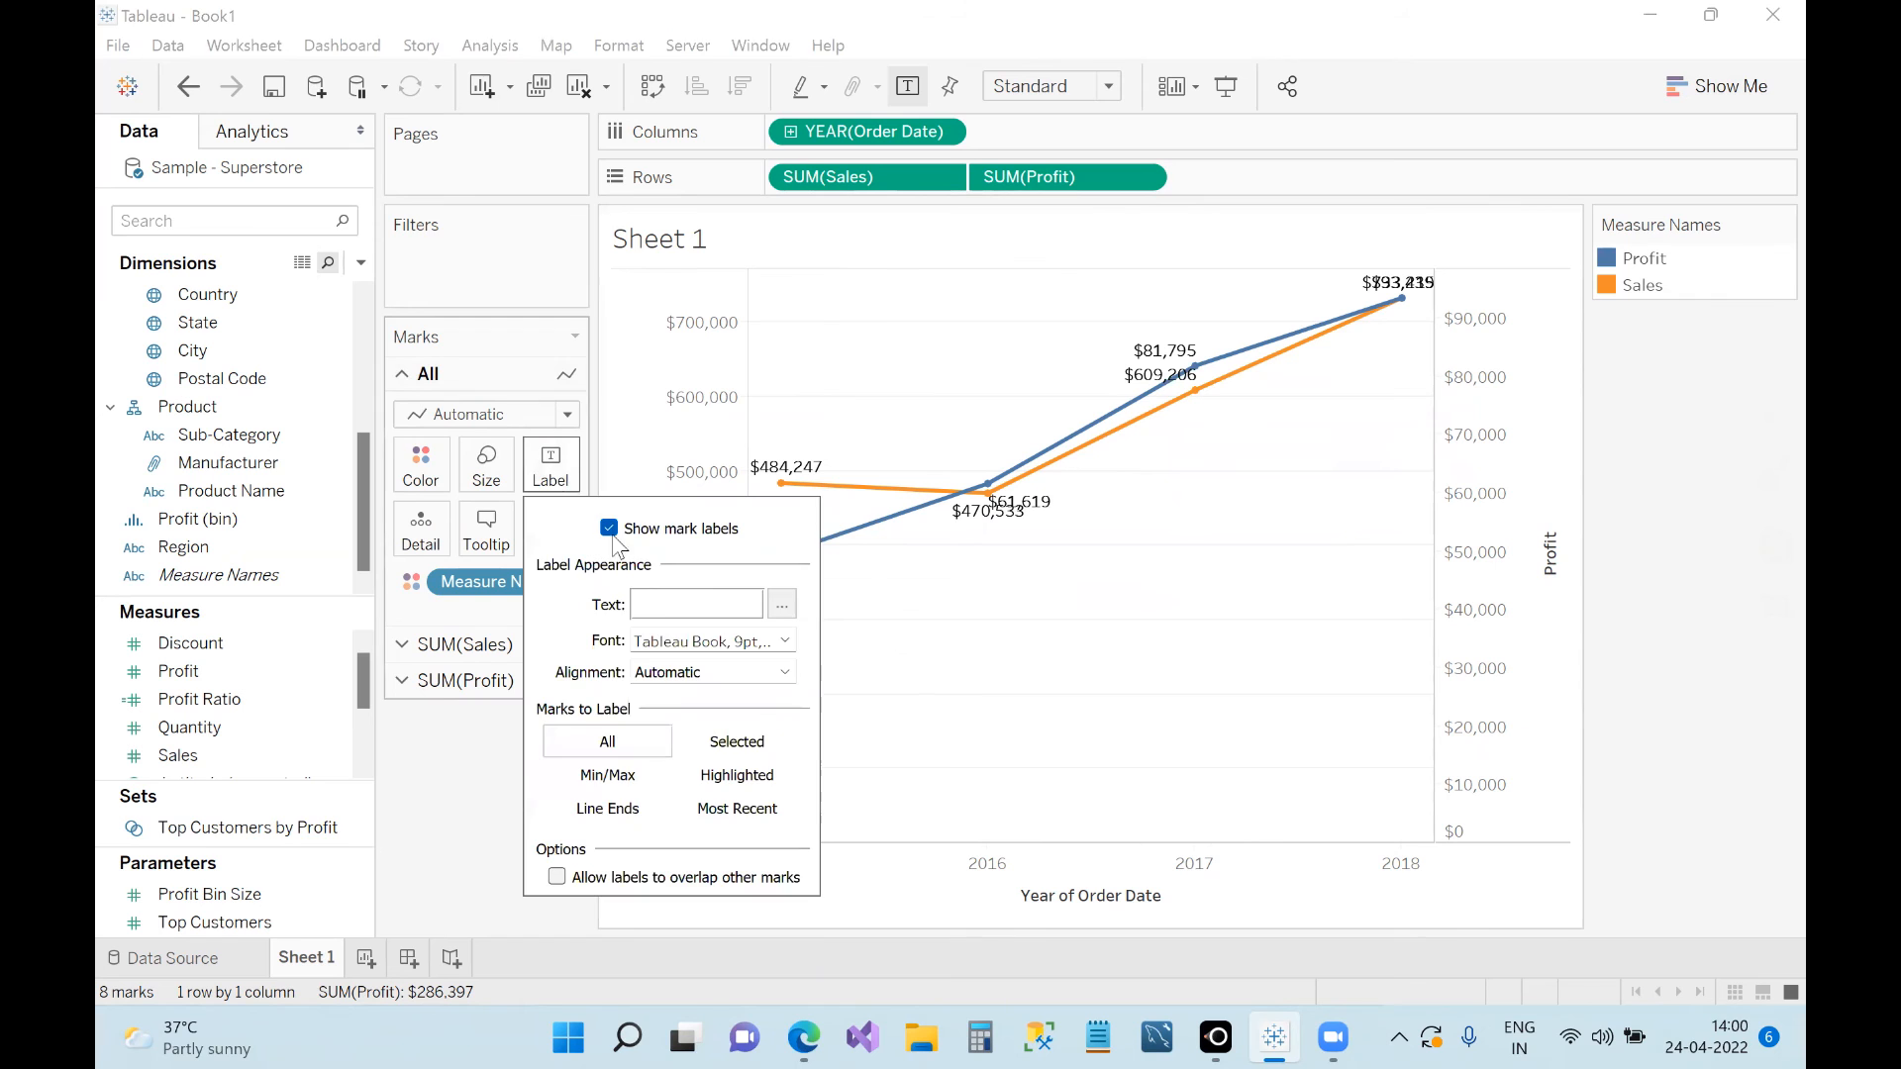
click(781, 605)
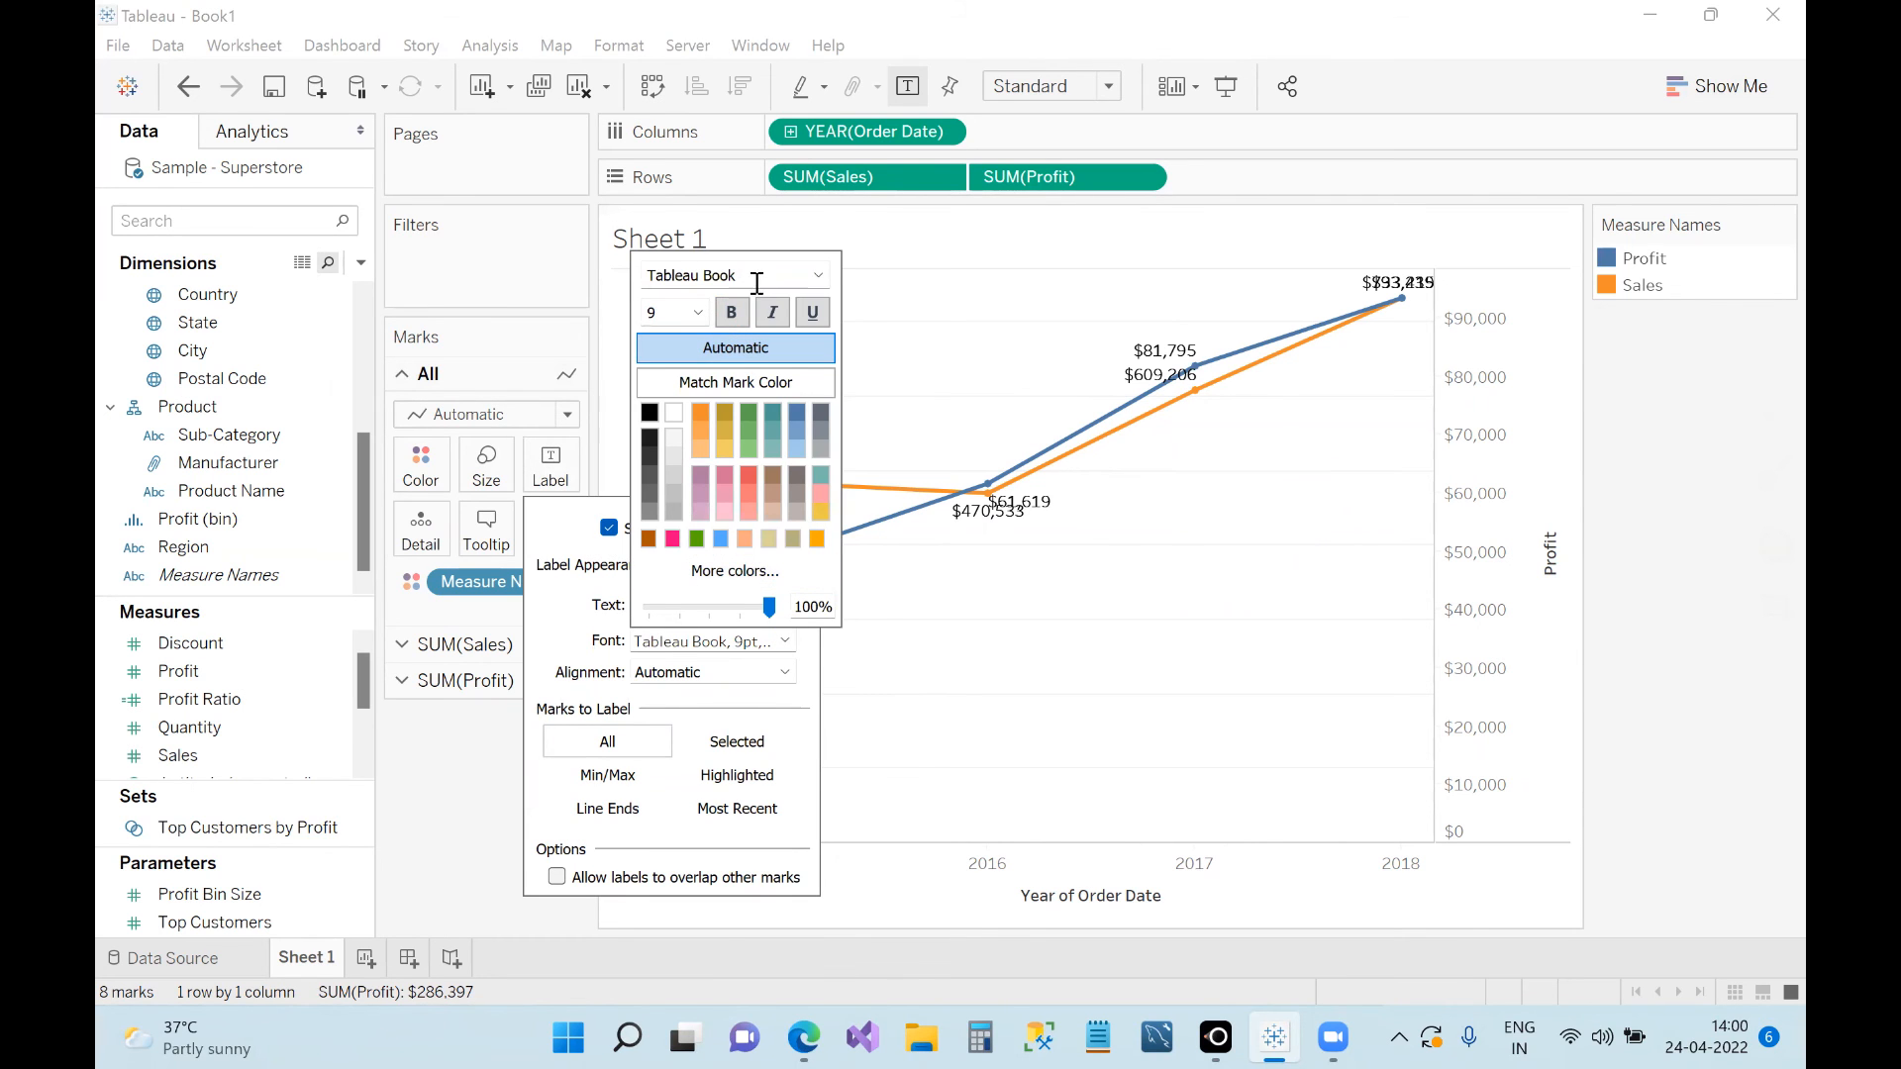
click(816, 276)
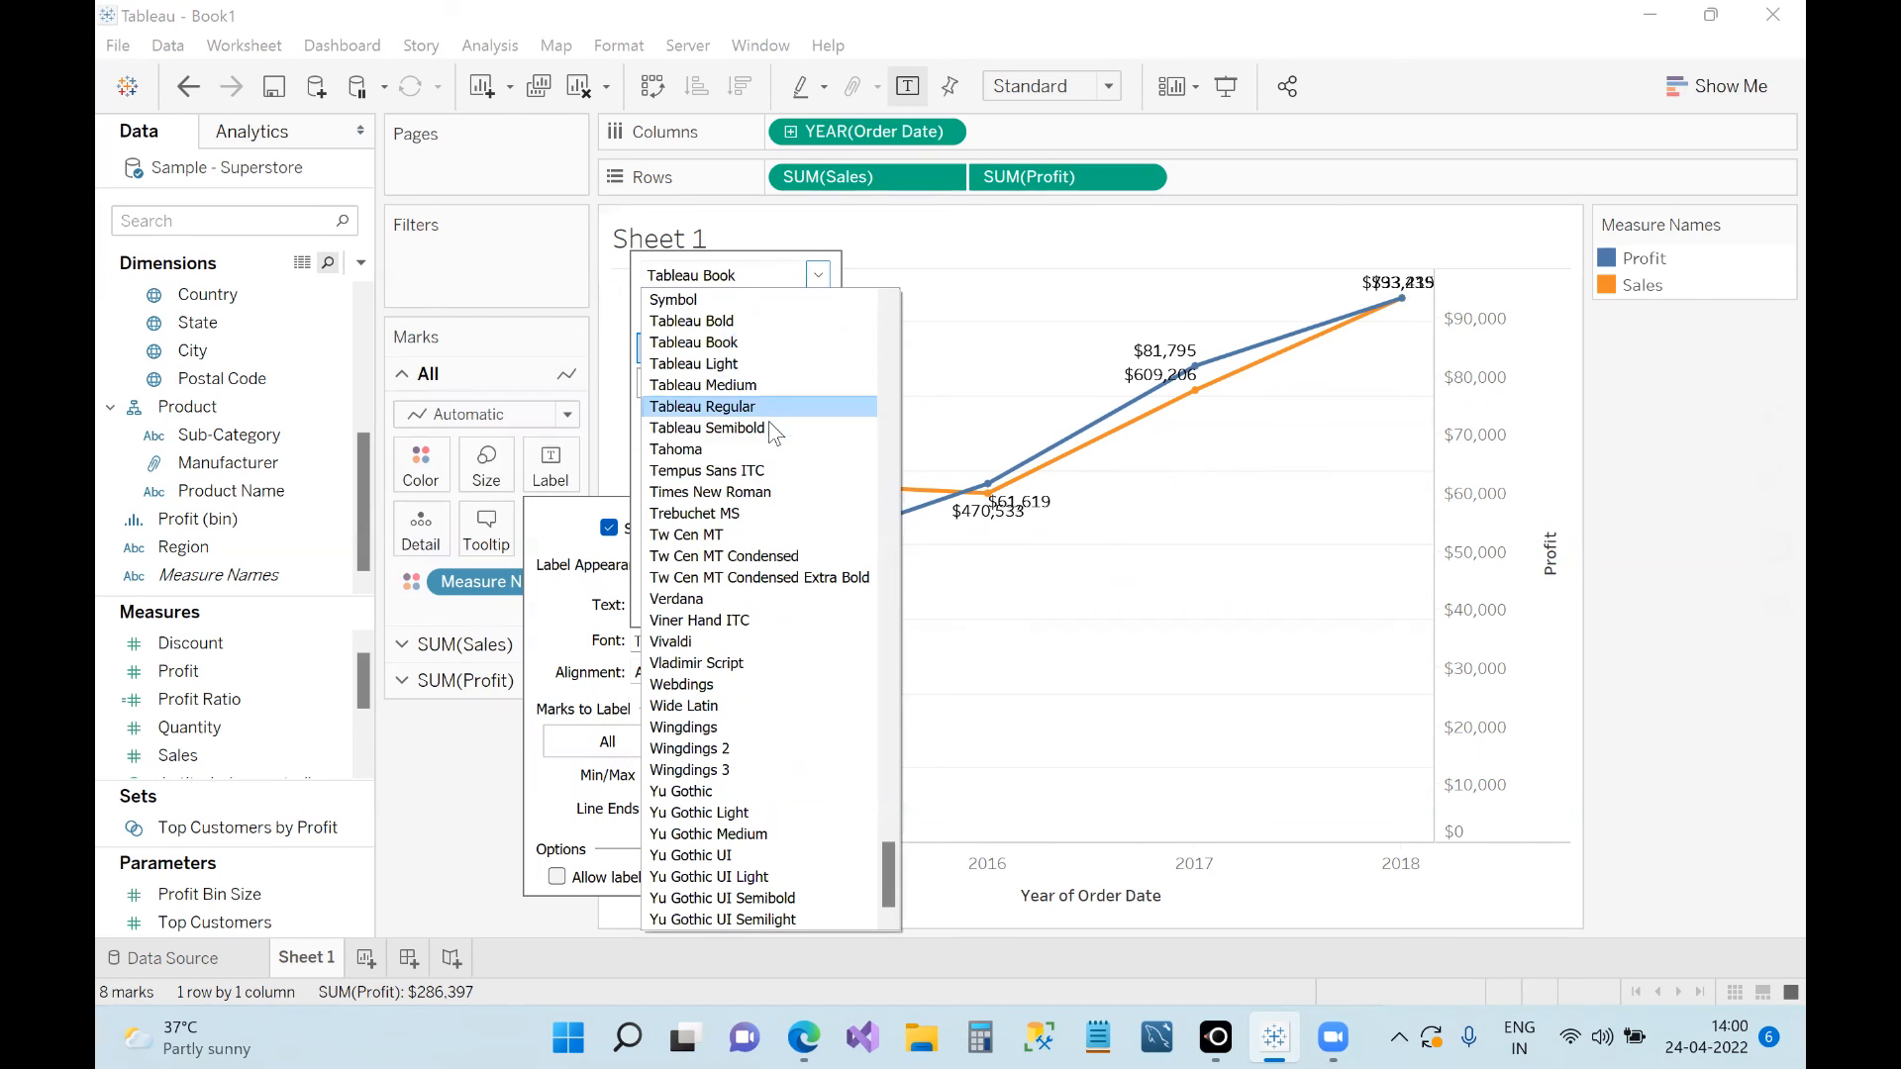
click(761, 472)
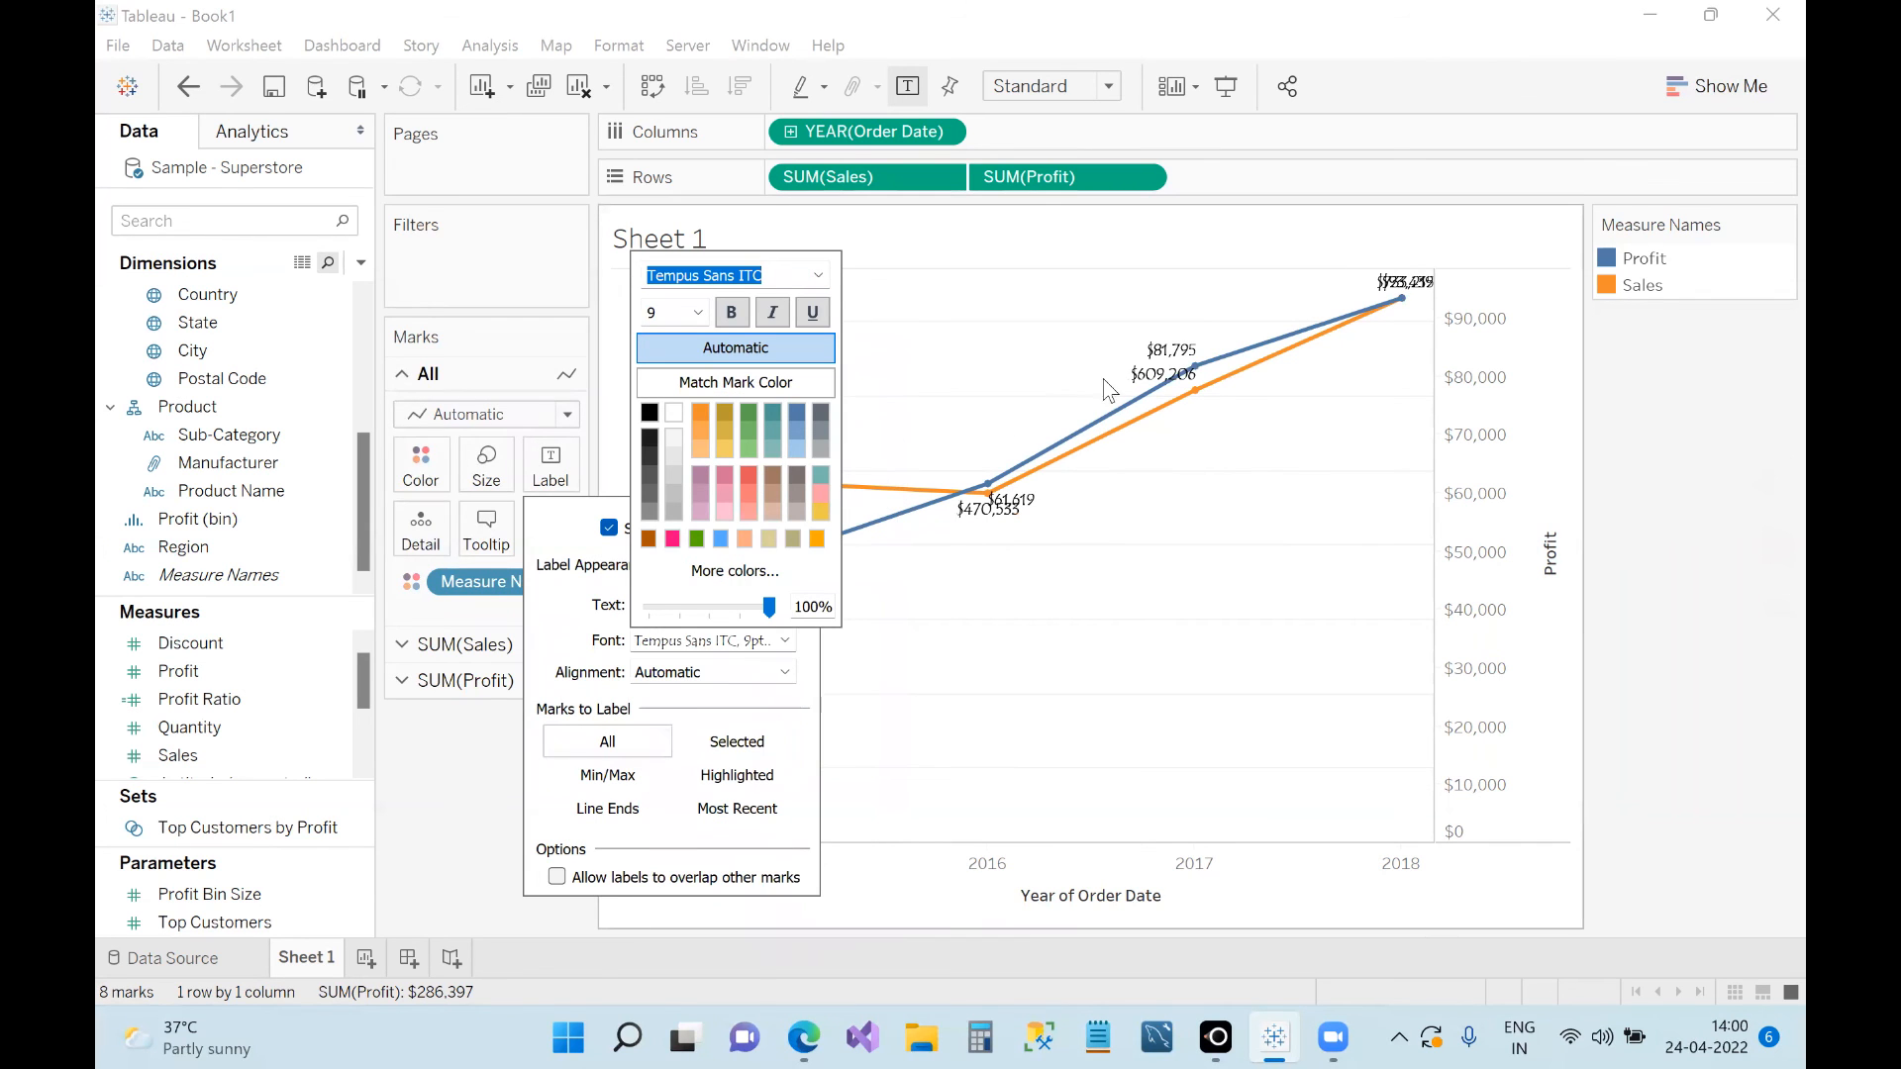
click(815, 278)
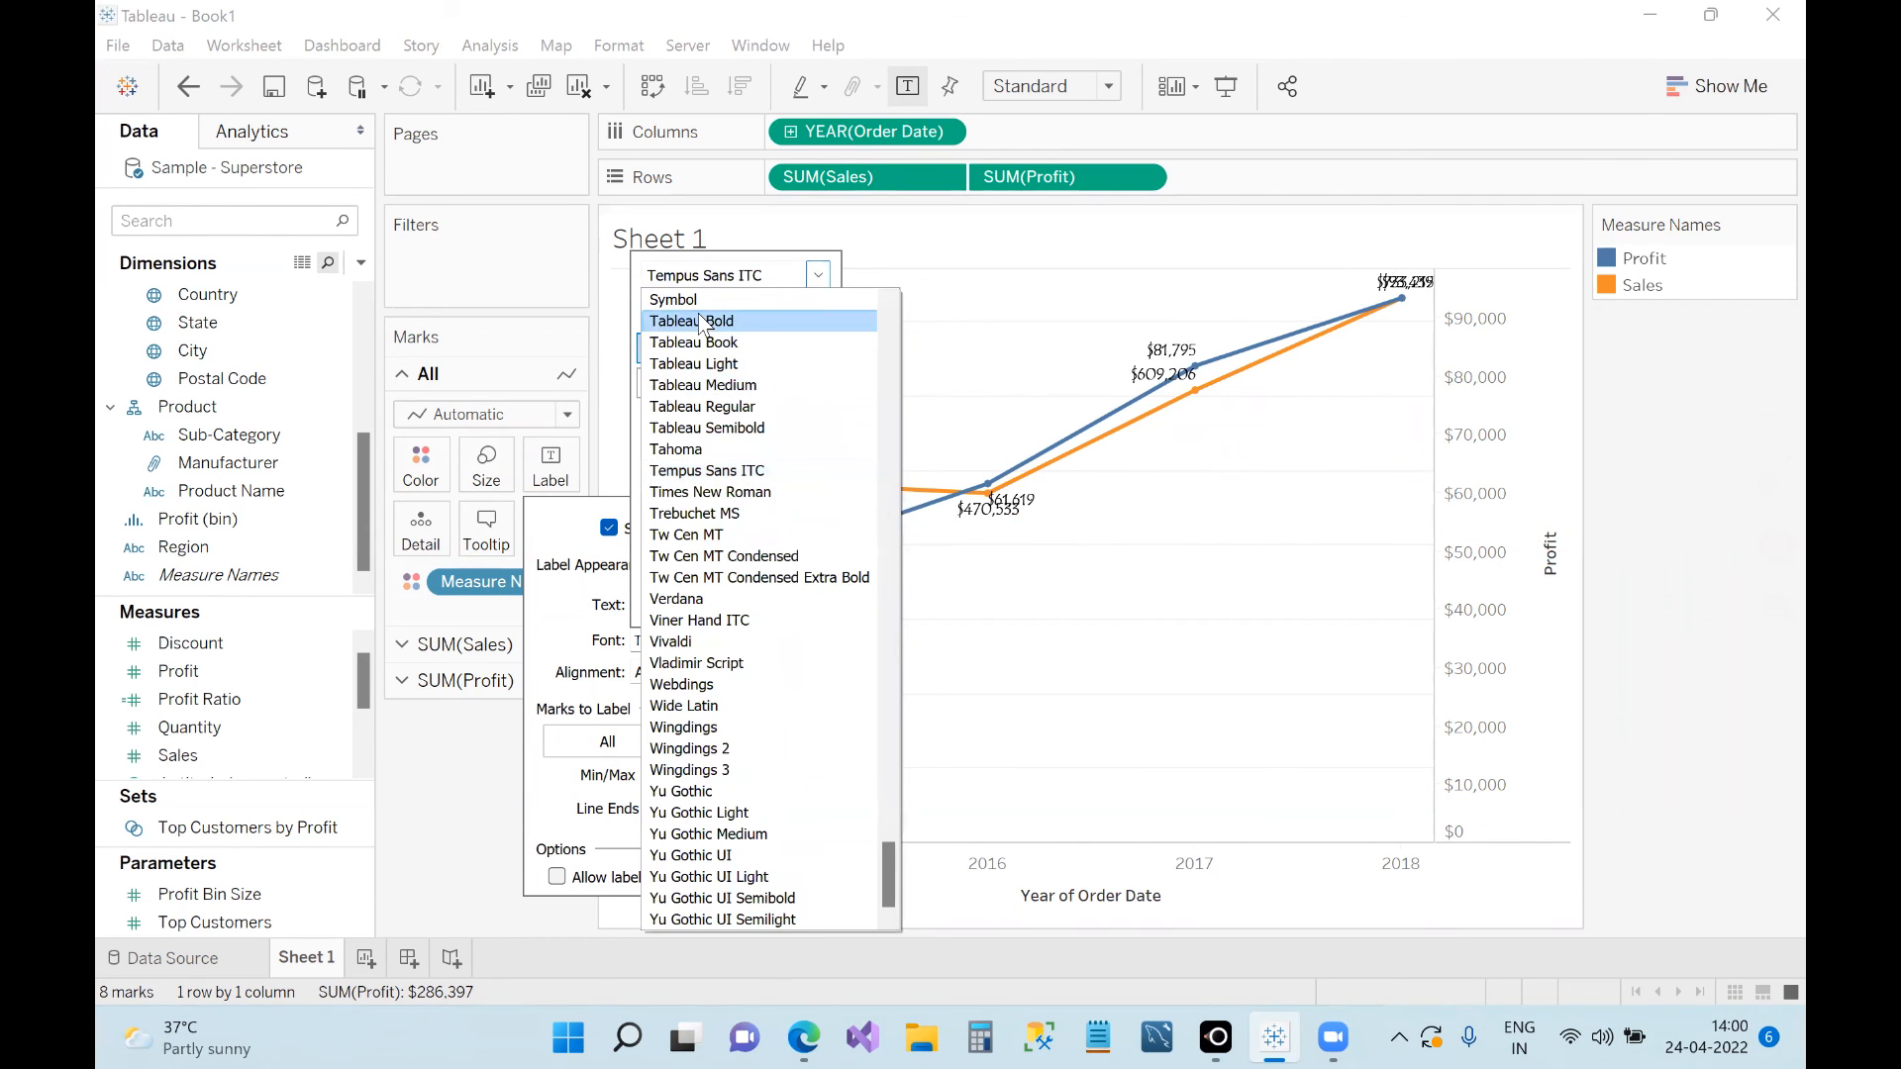
click(700, 322)
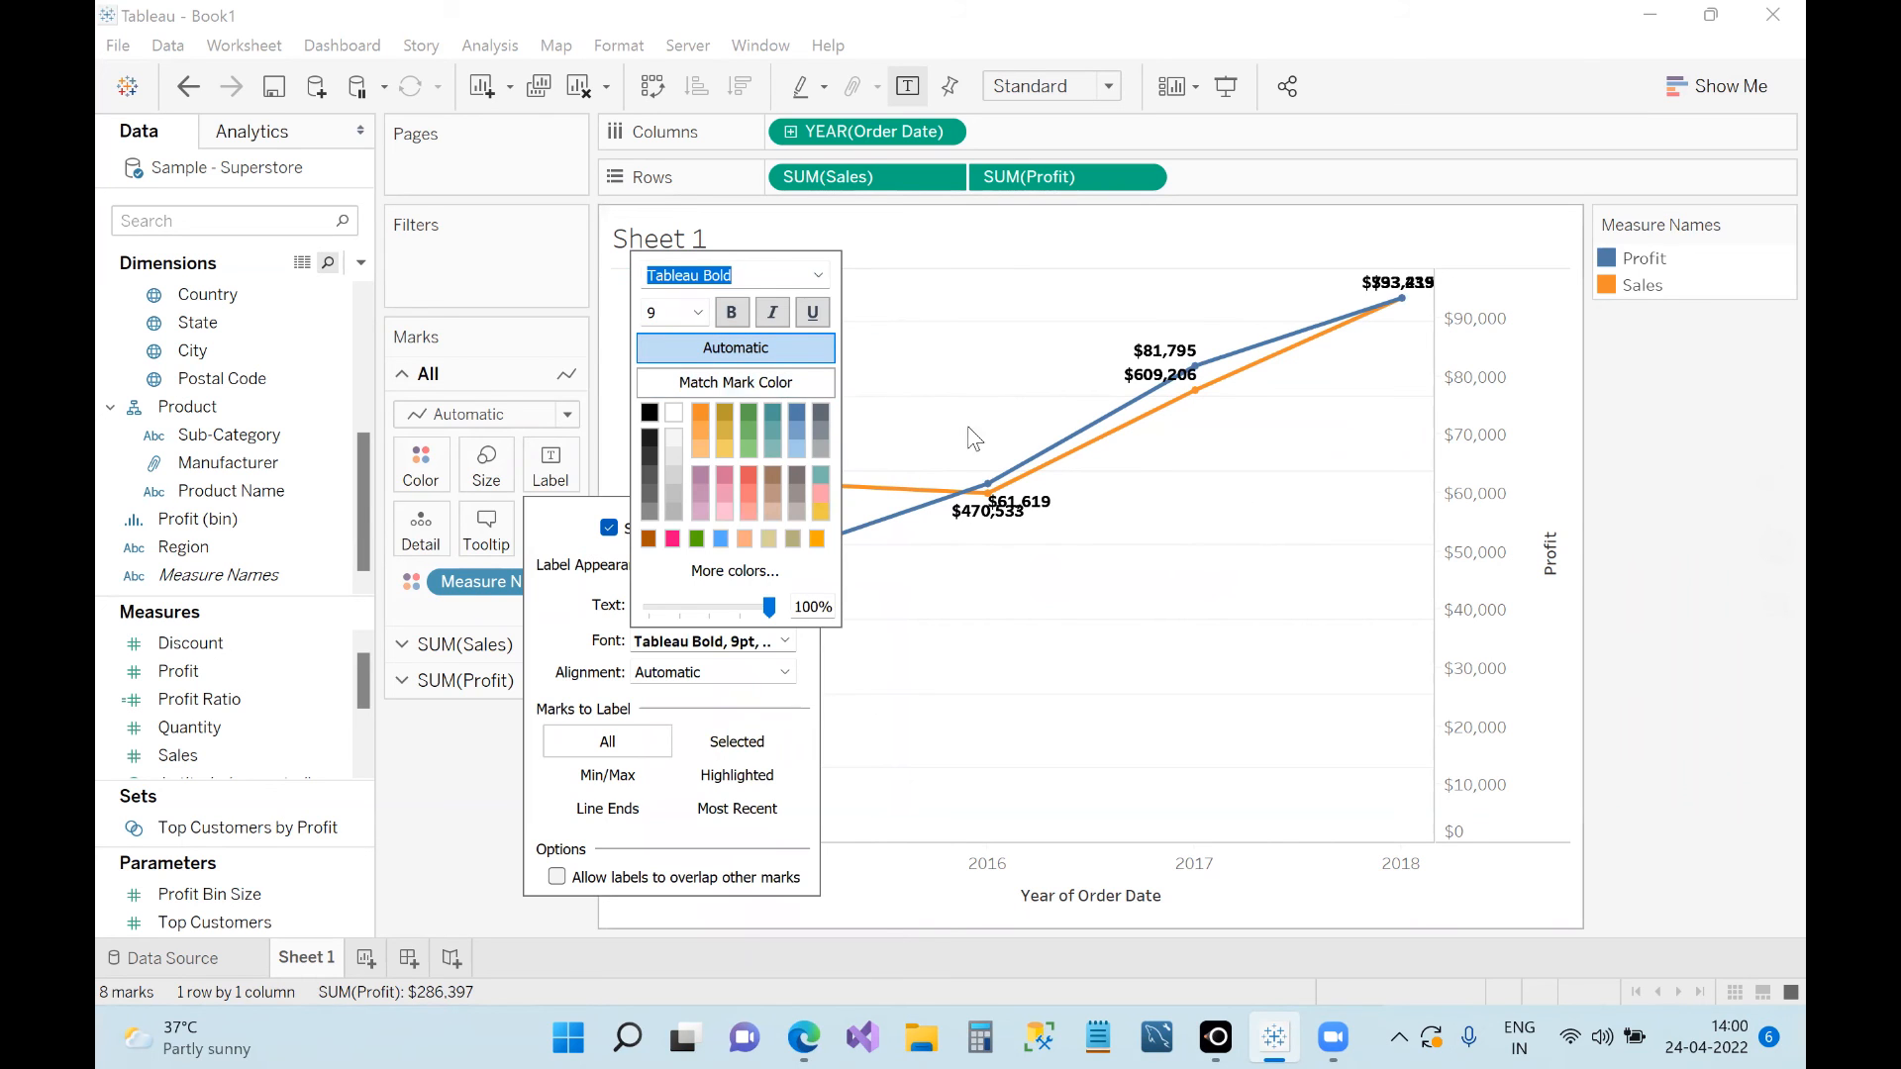
click(1101, 600)
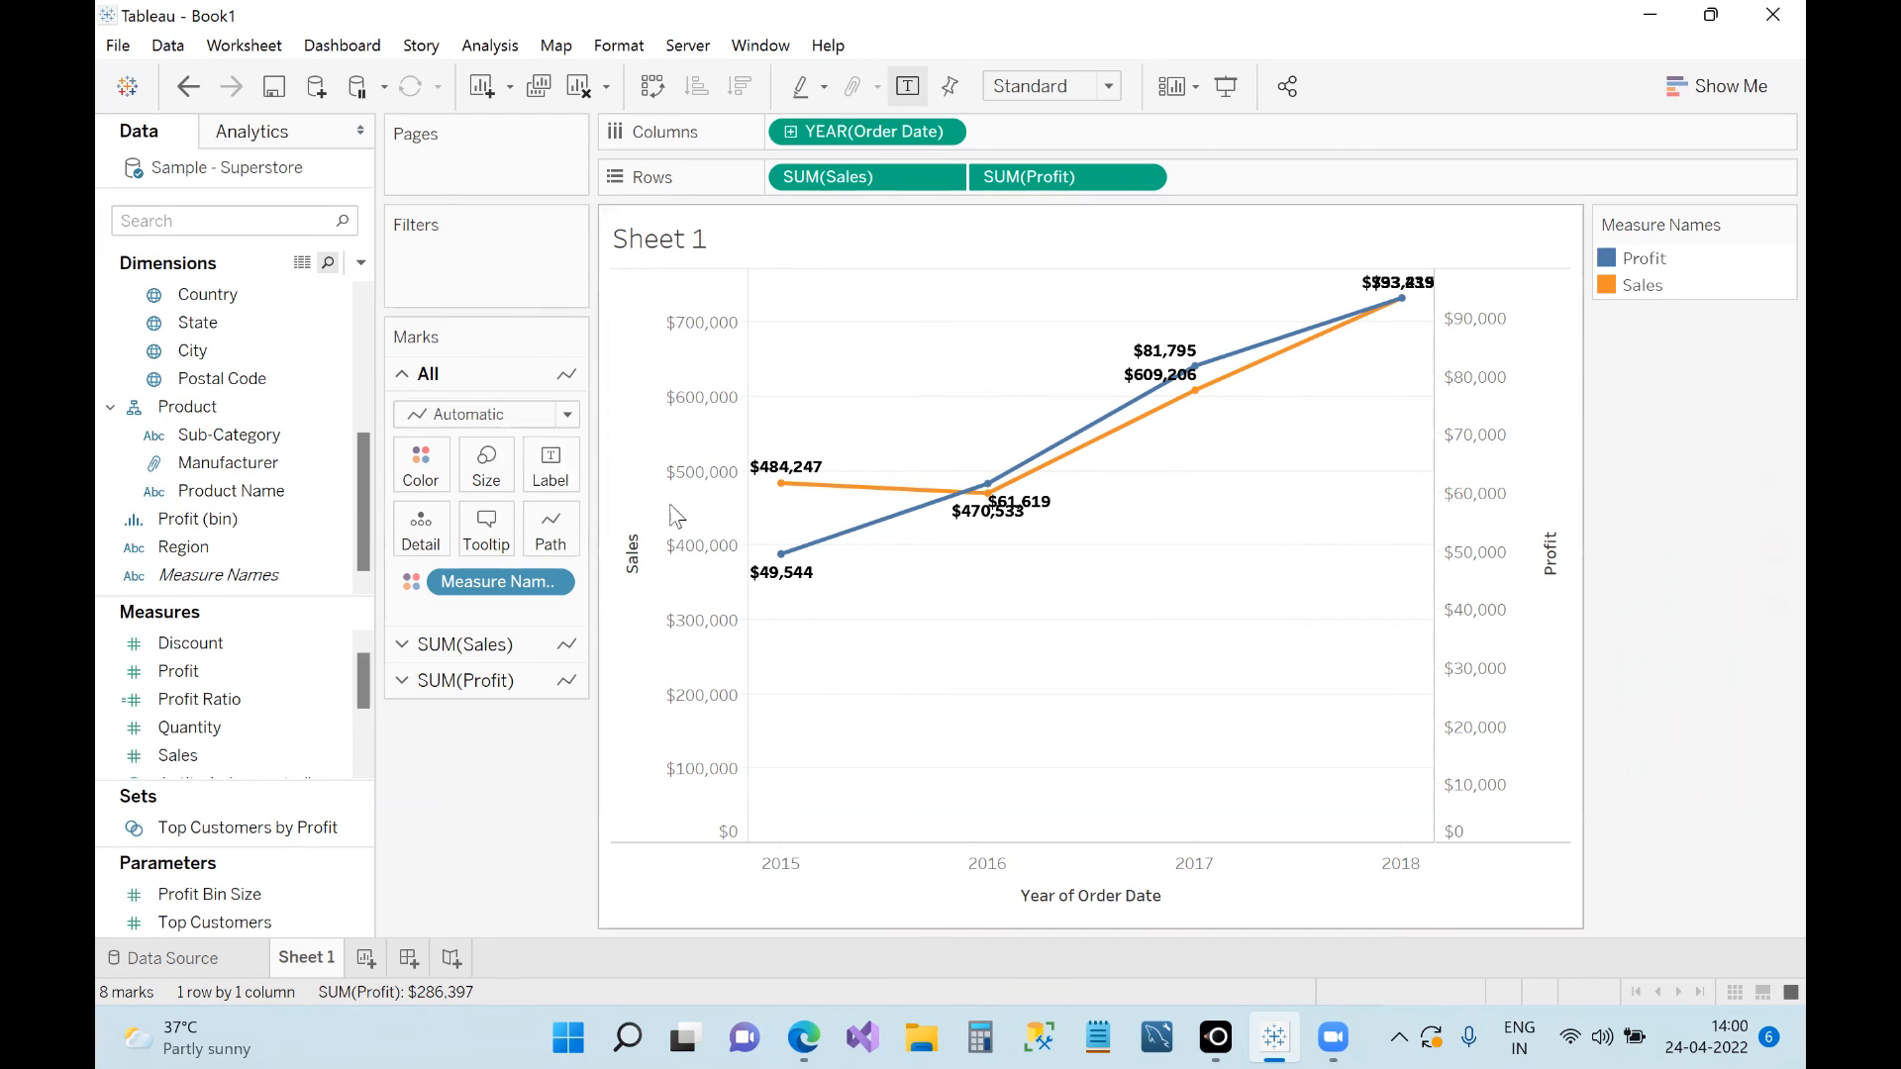
Step: Compare the horizontal alignments of the Sales mark labels and set them to Top Right
click(404, 645)
click(554, 495)
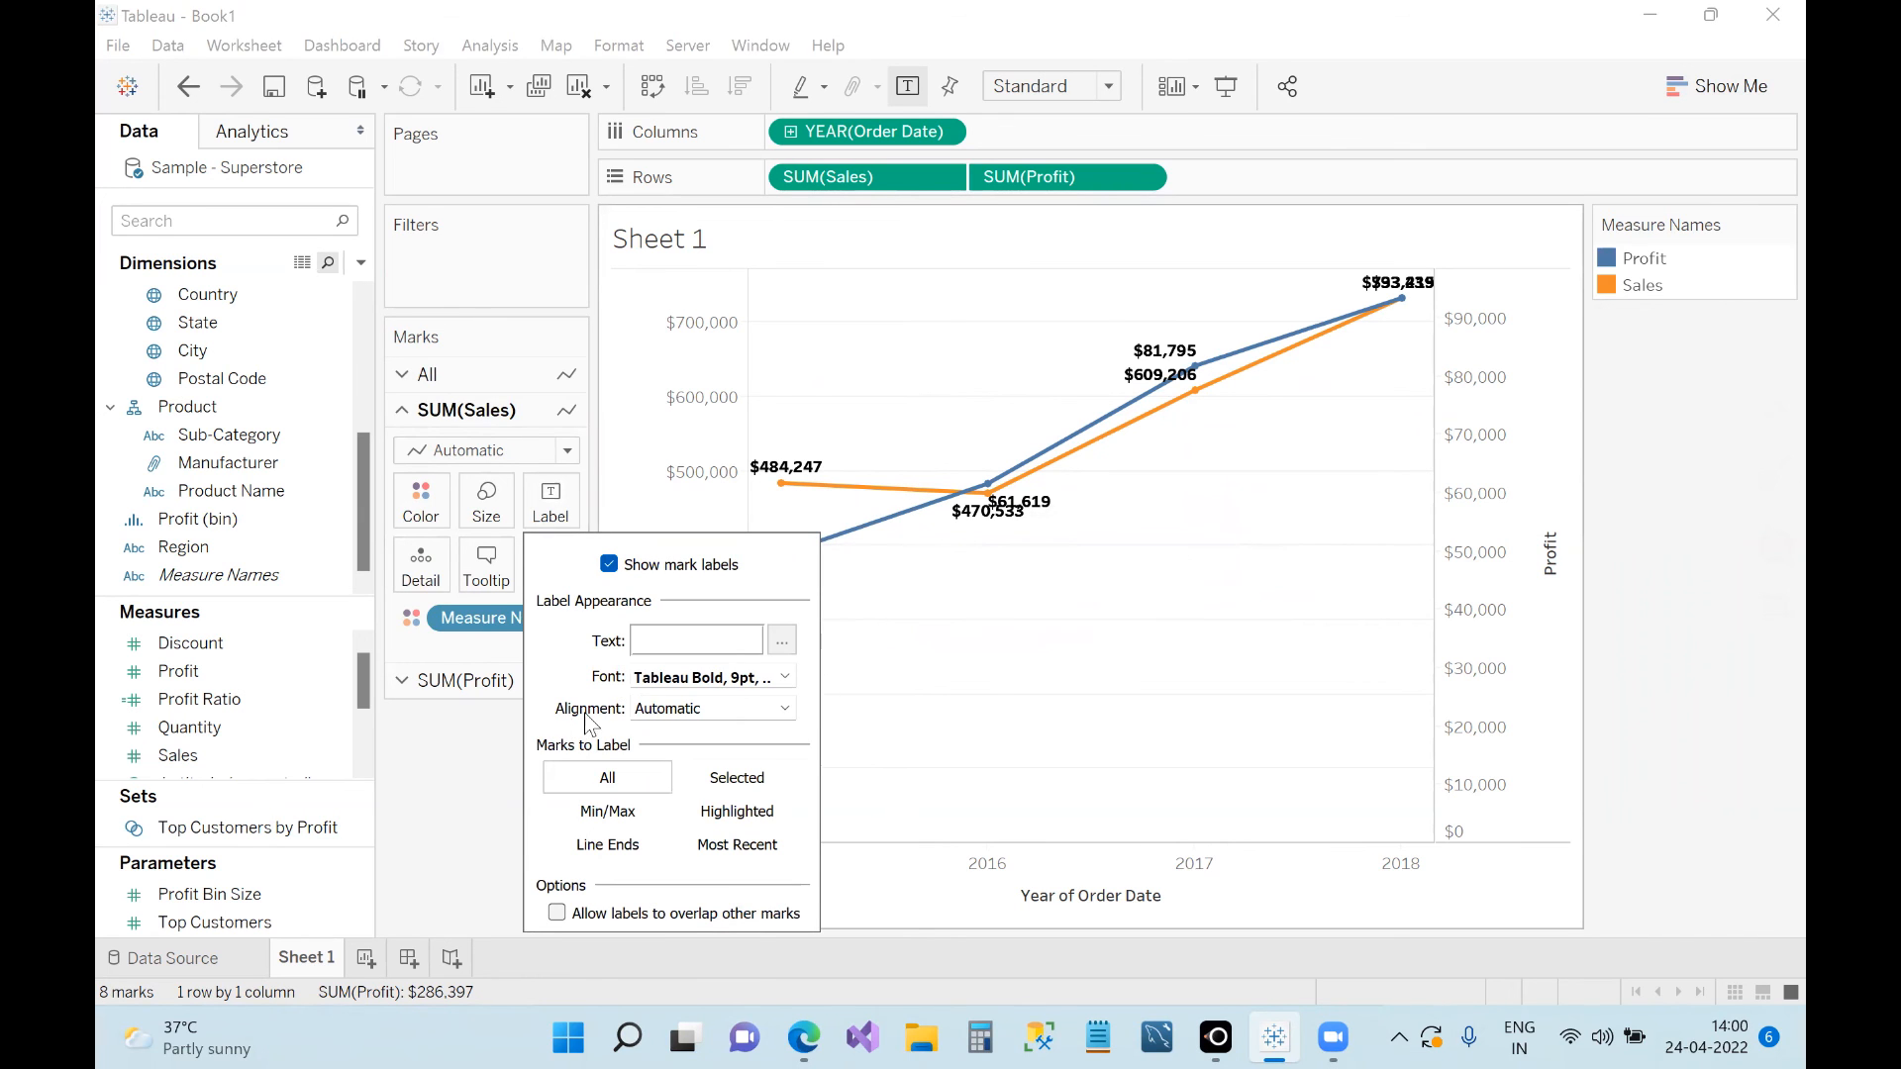
click(784, 709)
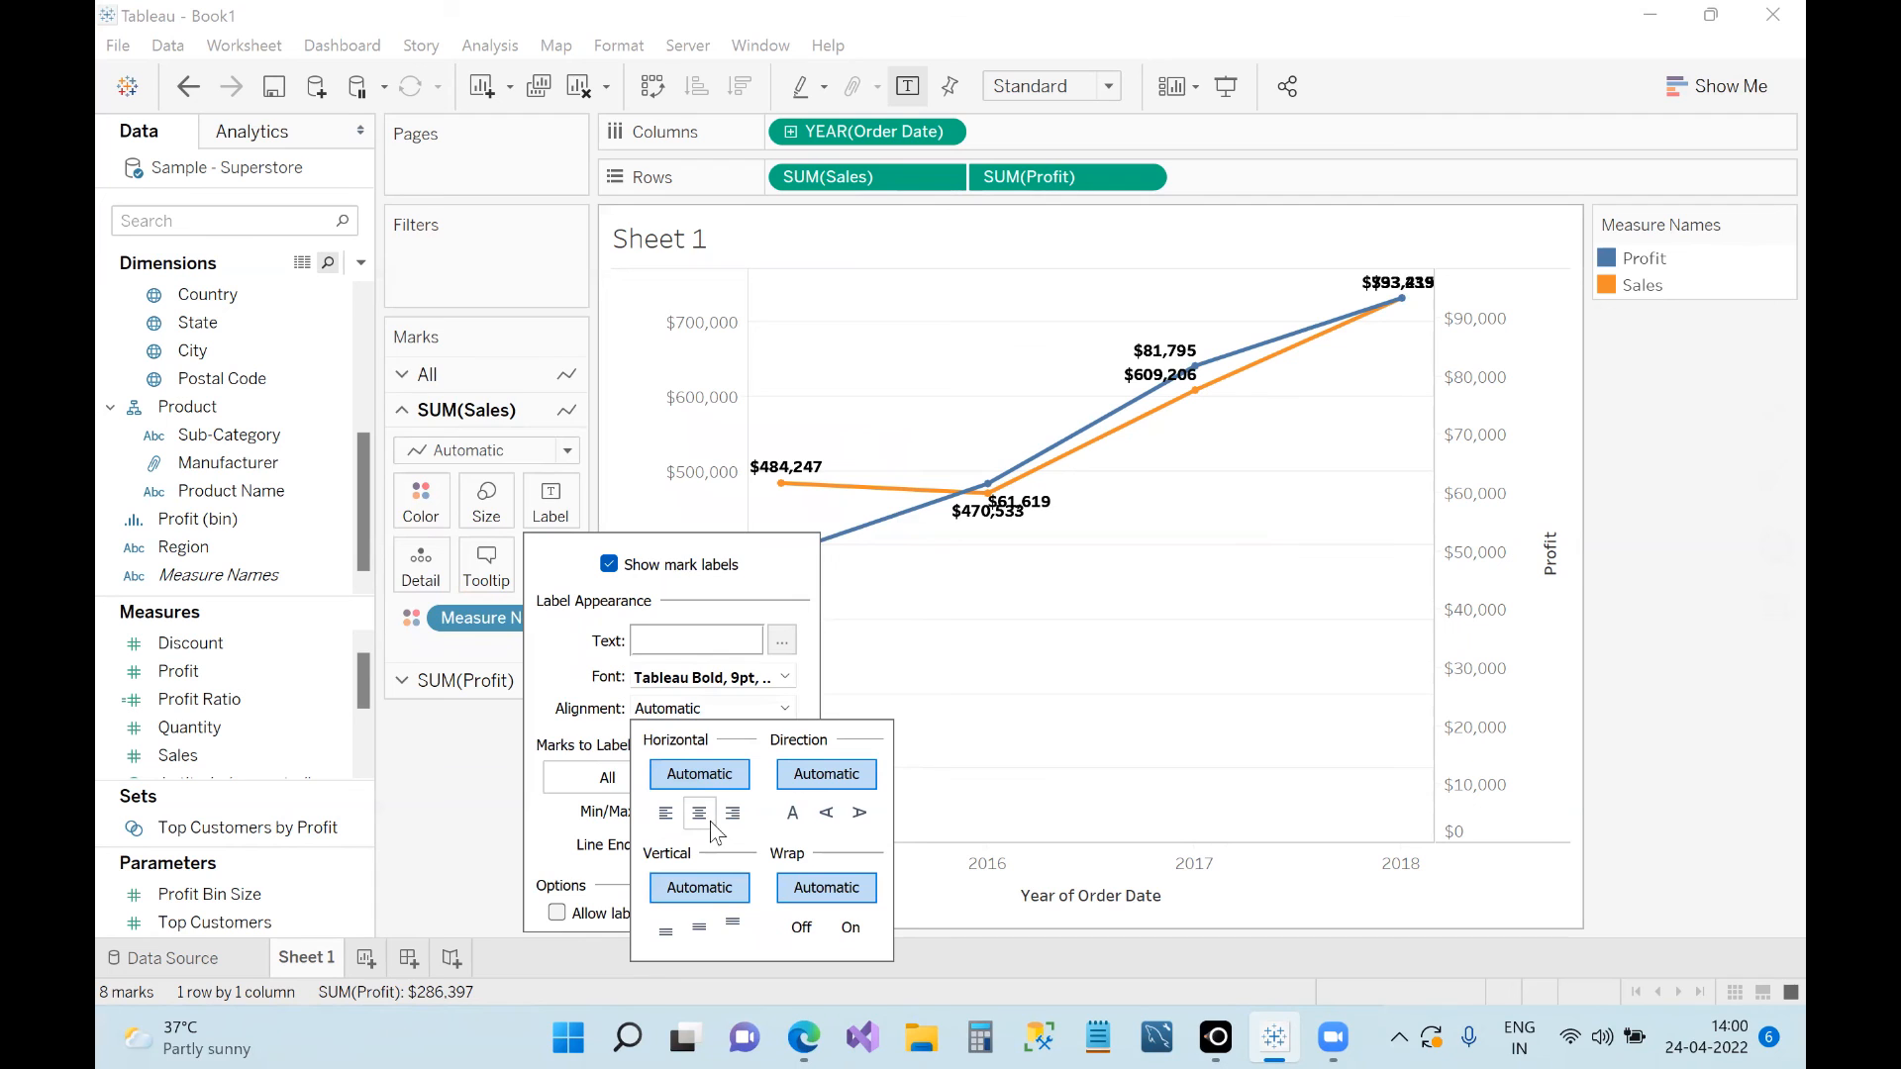
click(733, 813)
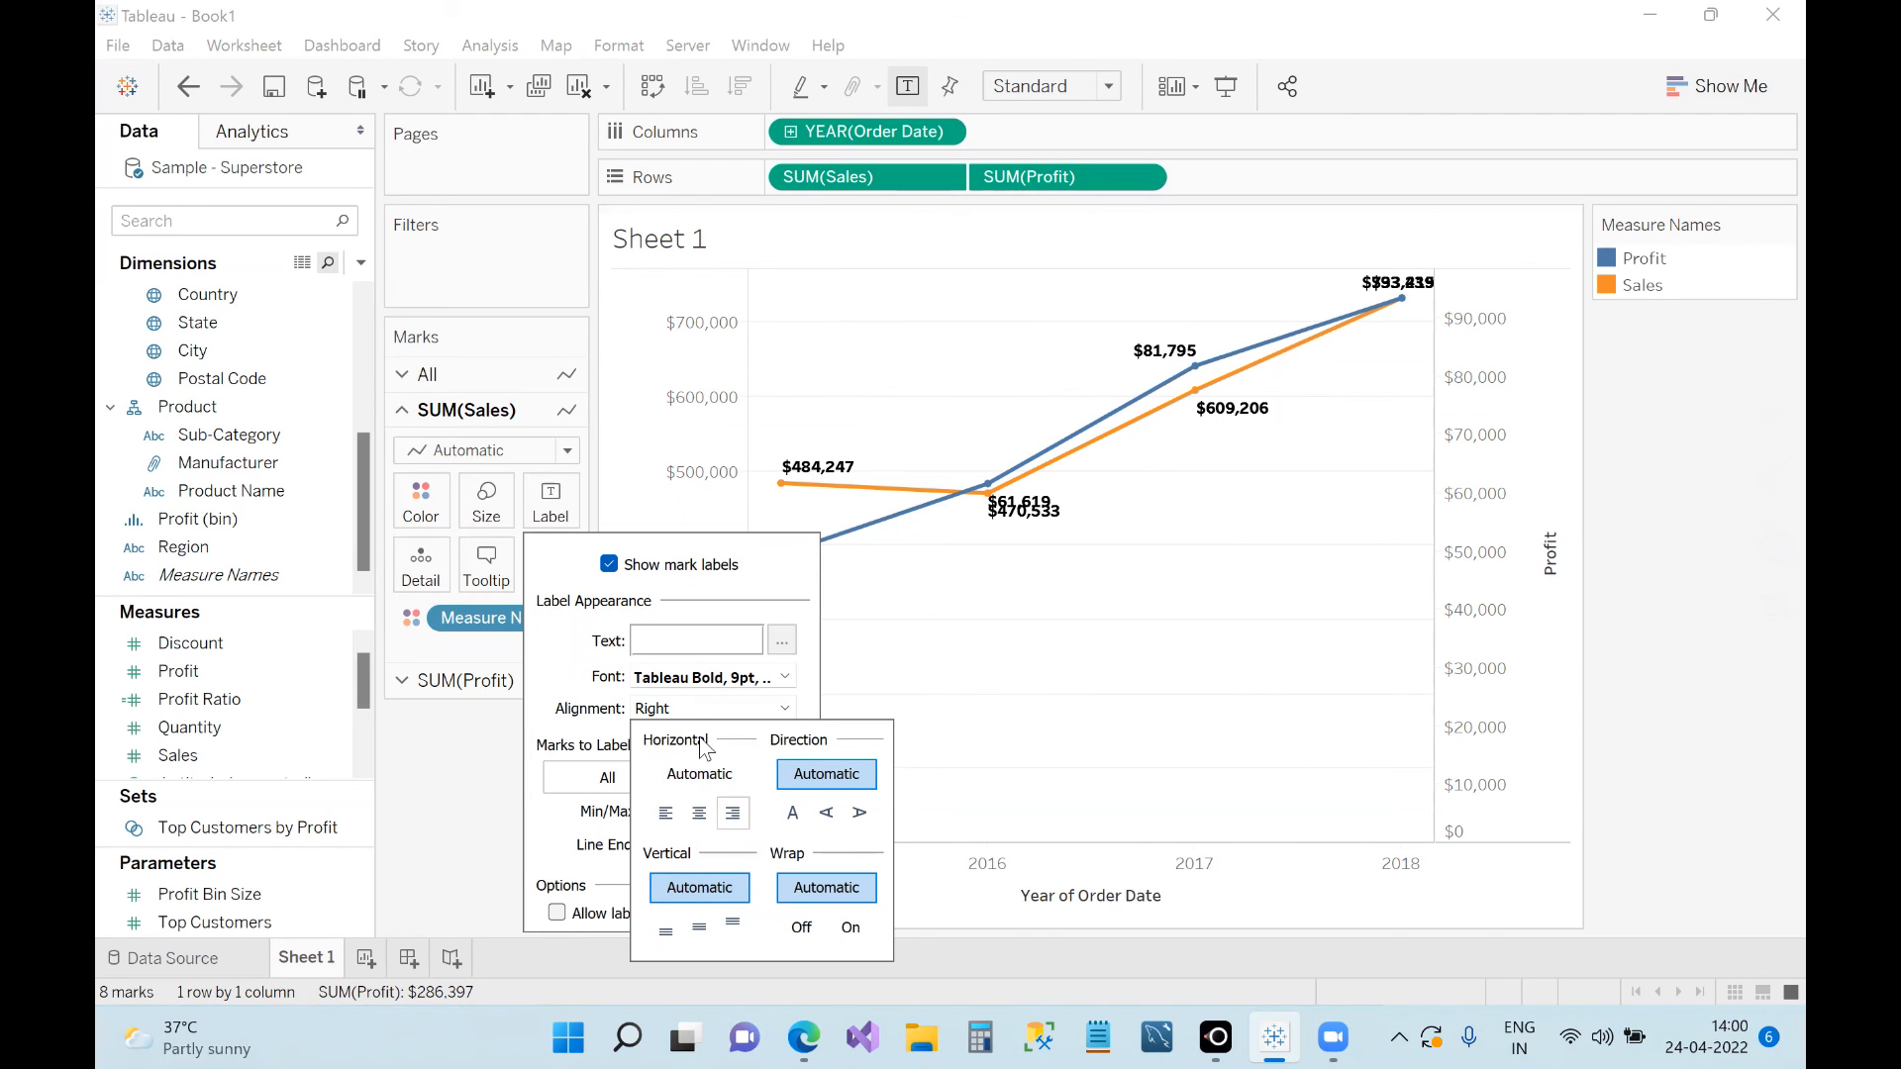
click(699, 813)
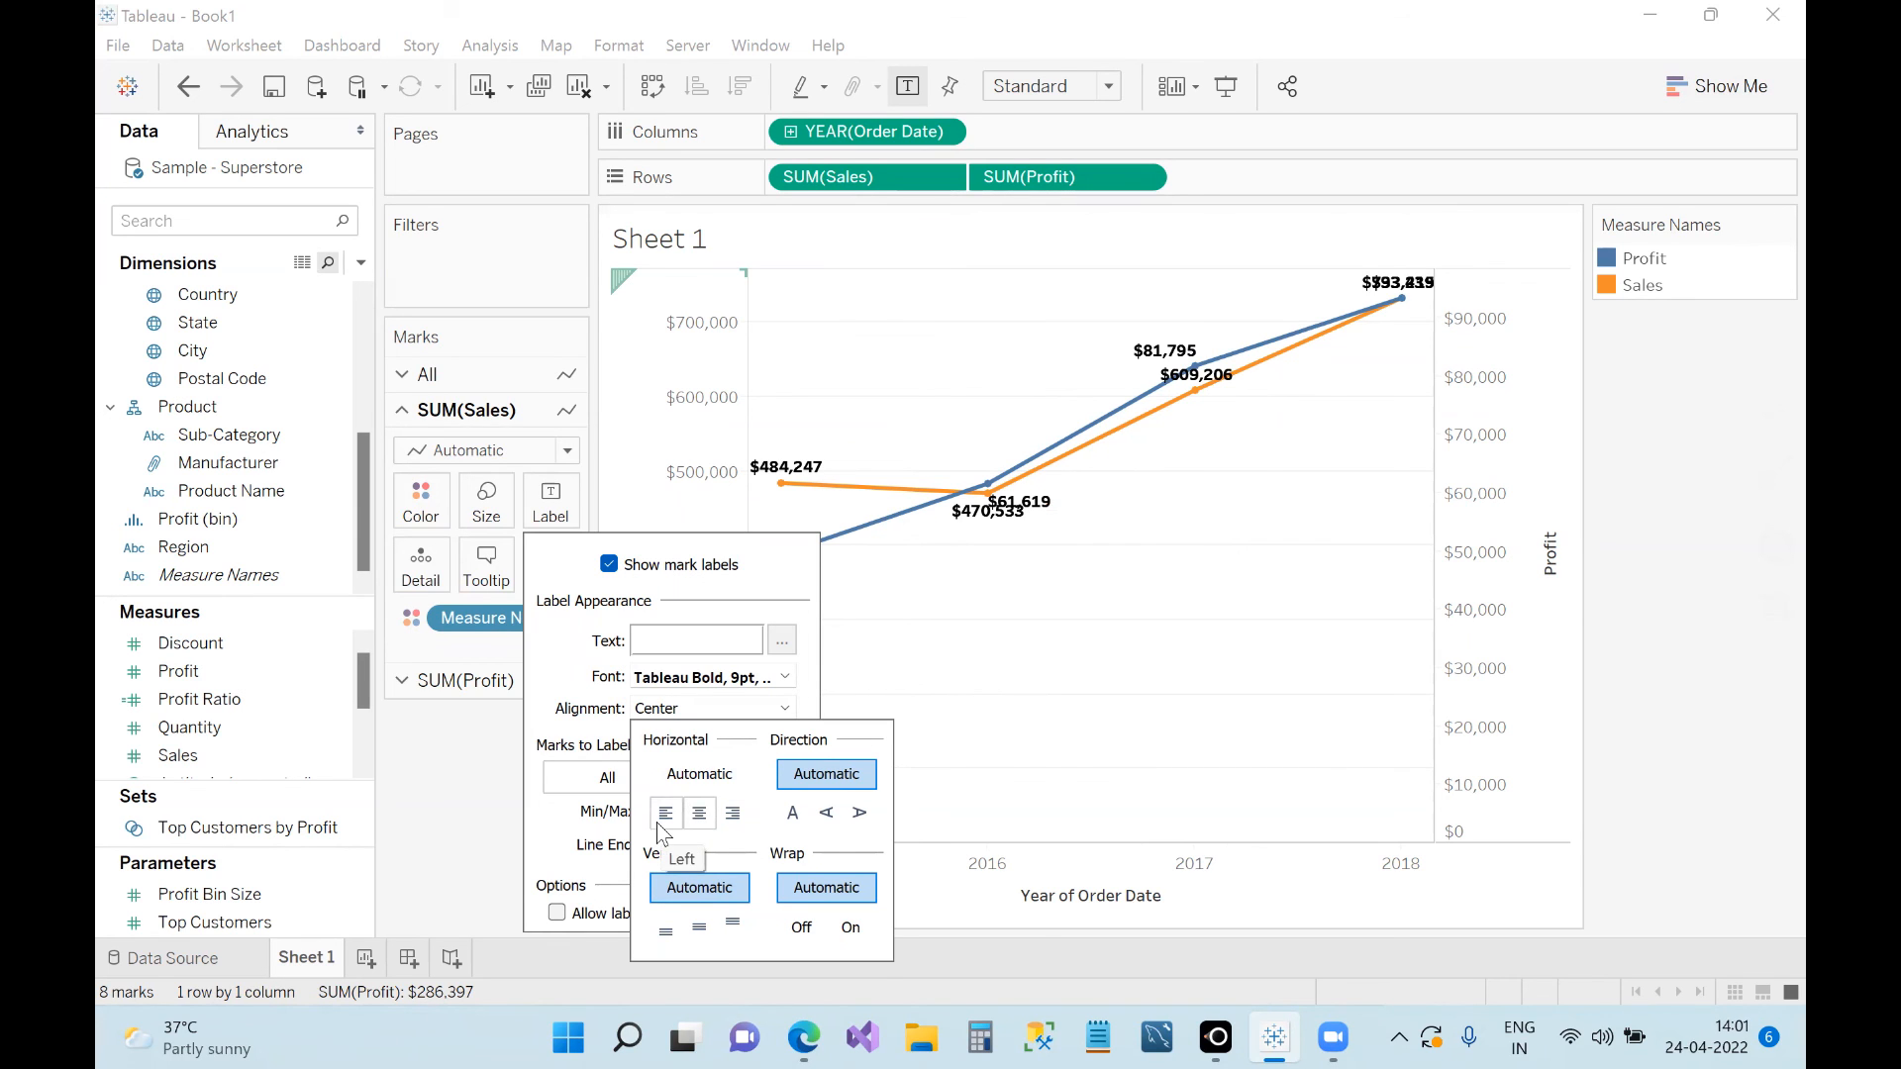
click(659, 824)
click(703, 822)
click(738, 820)
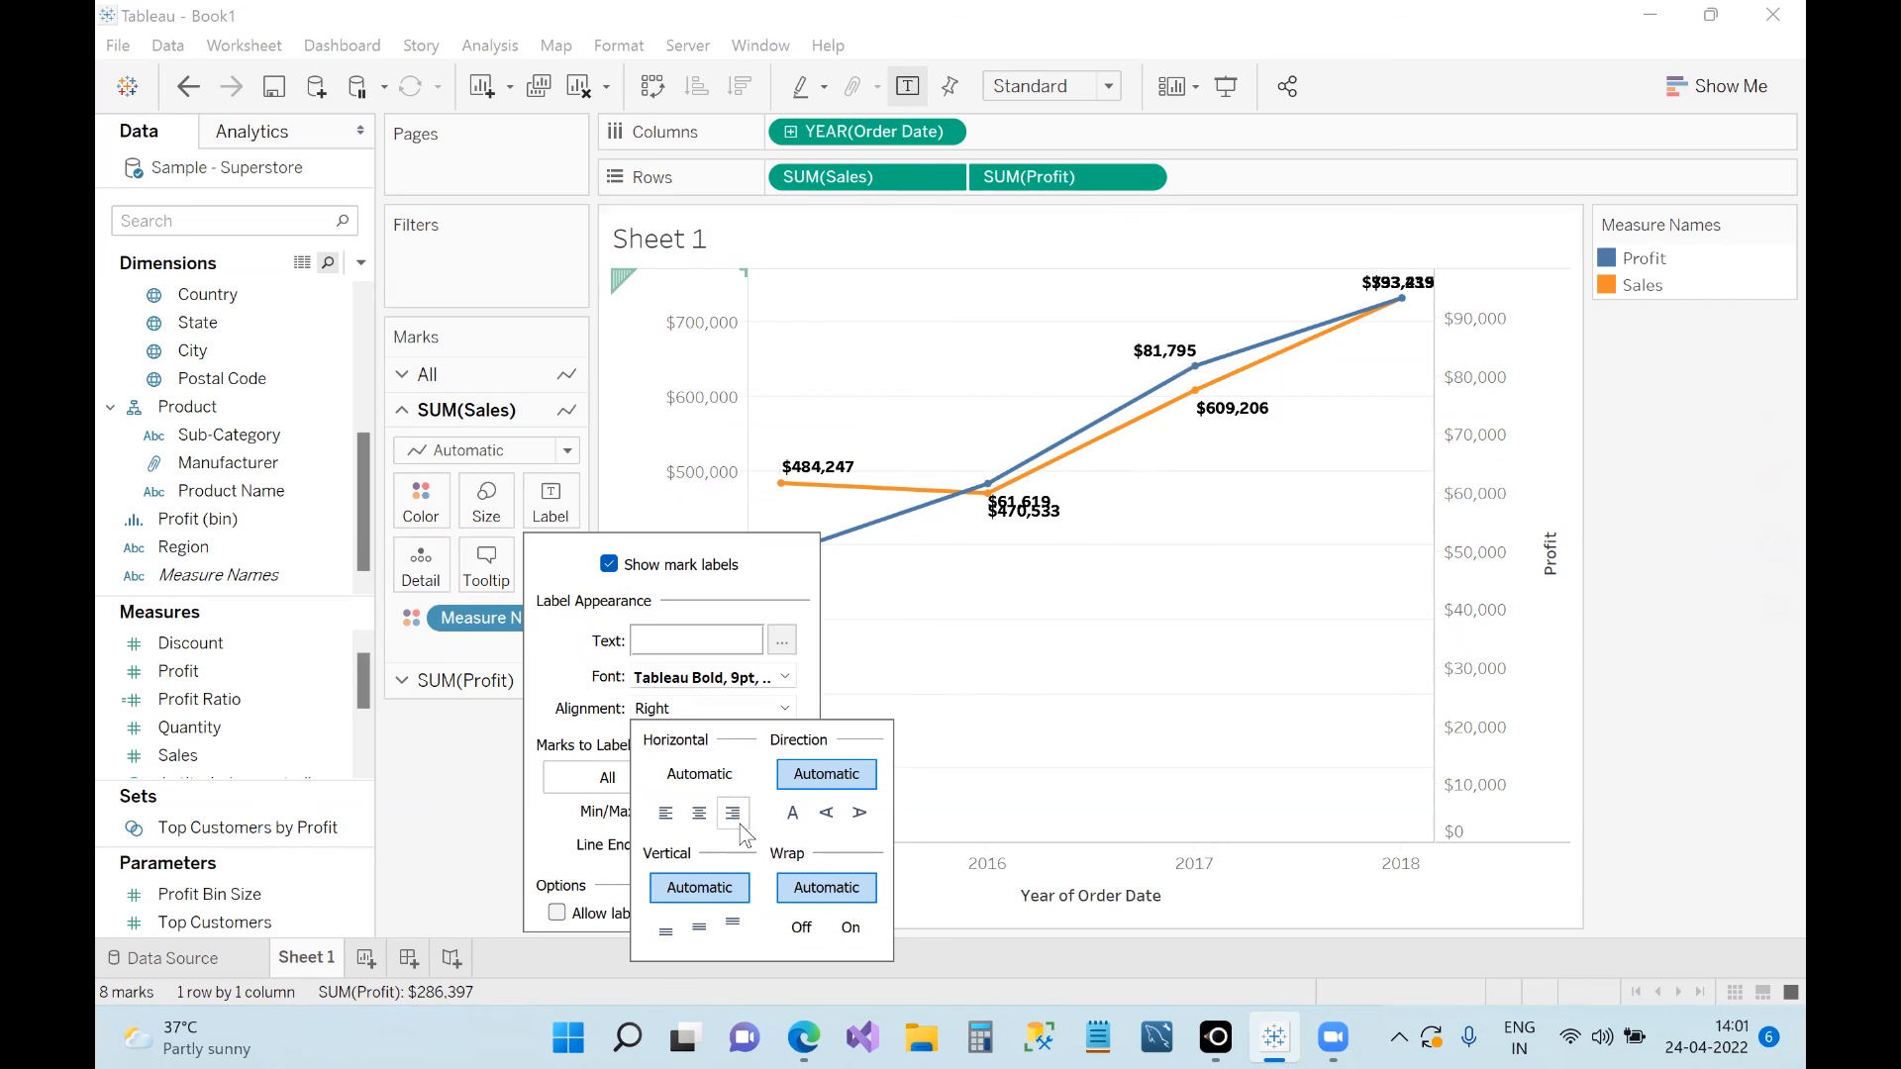
click(734, 929)
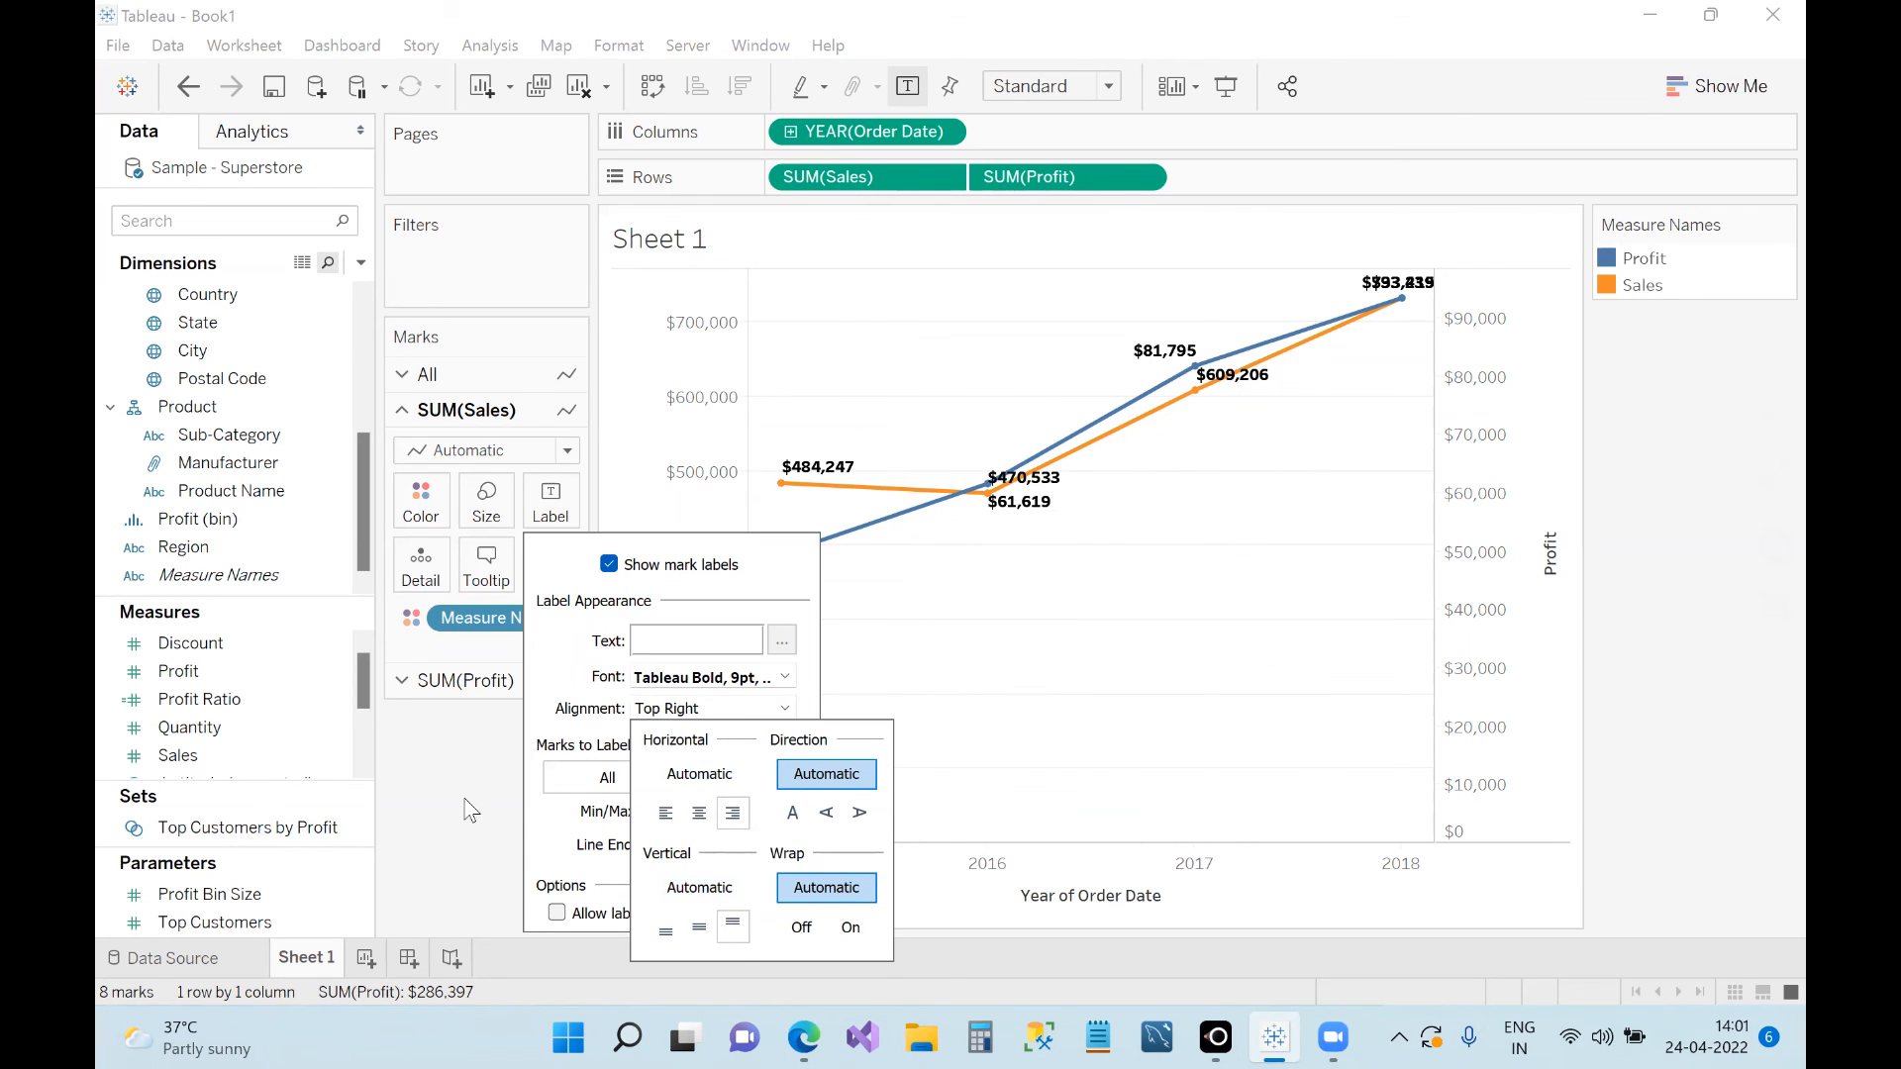
click(471, 810)
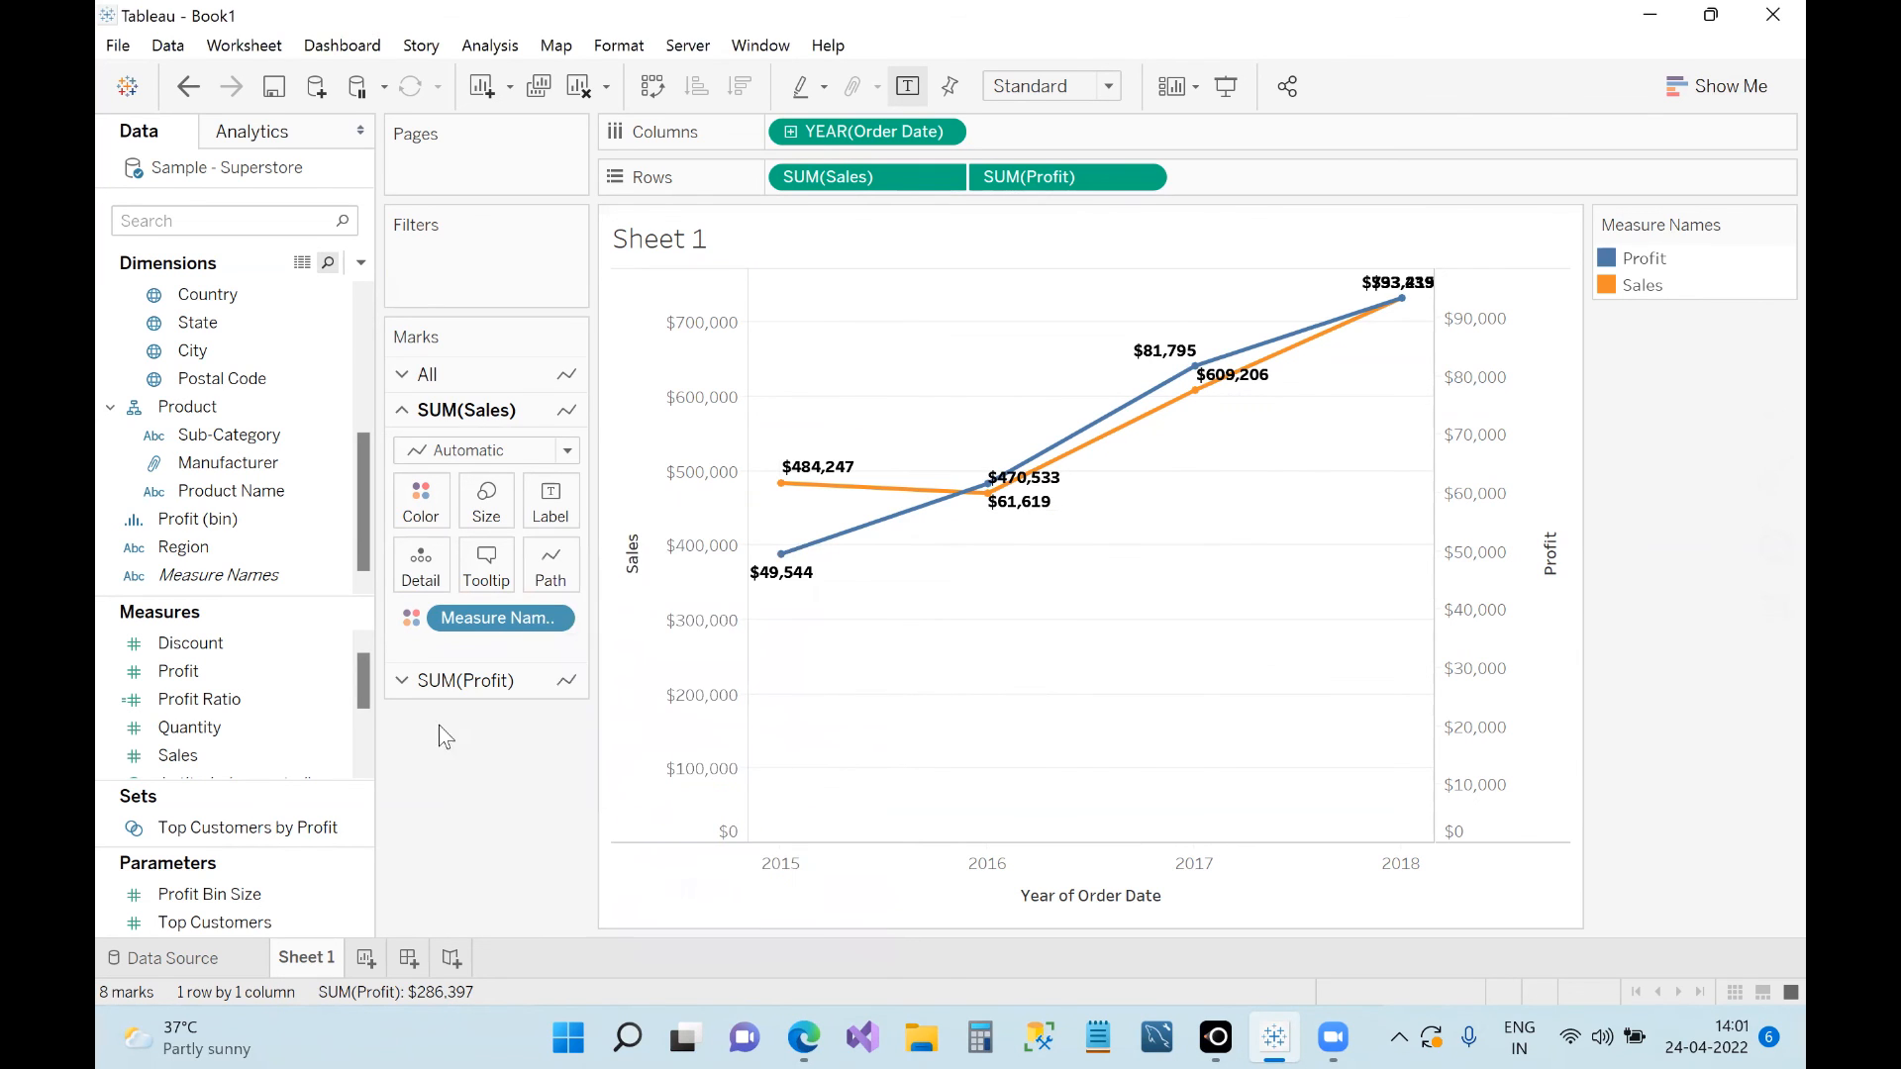
Step: Try Left and Bottom Left alignment on the Profit mark labels, then set them to Top Left
click(402, 677)
click(548, 554)
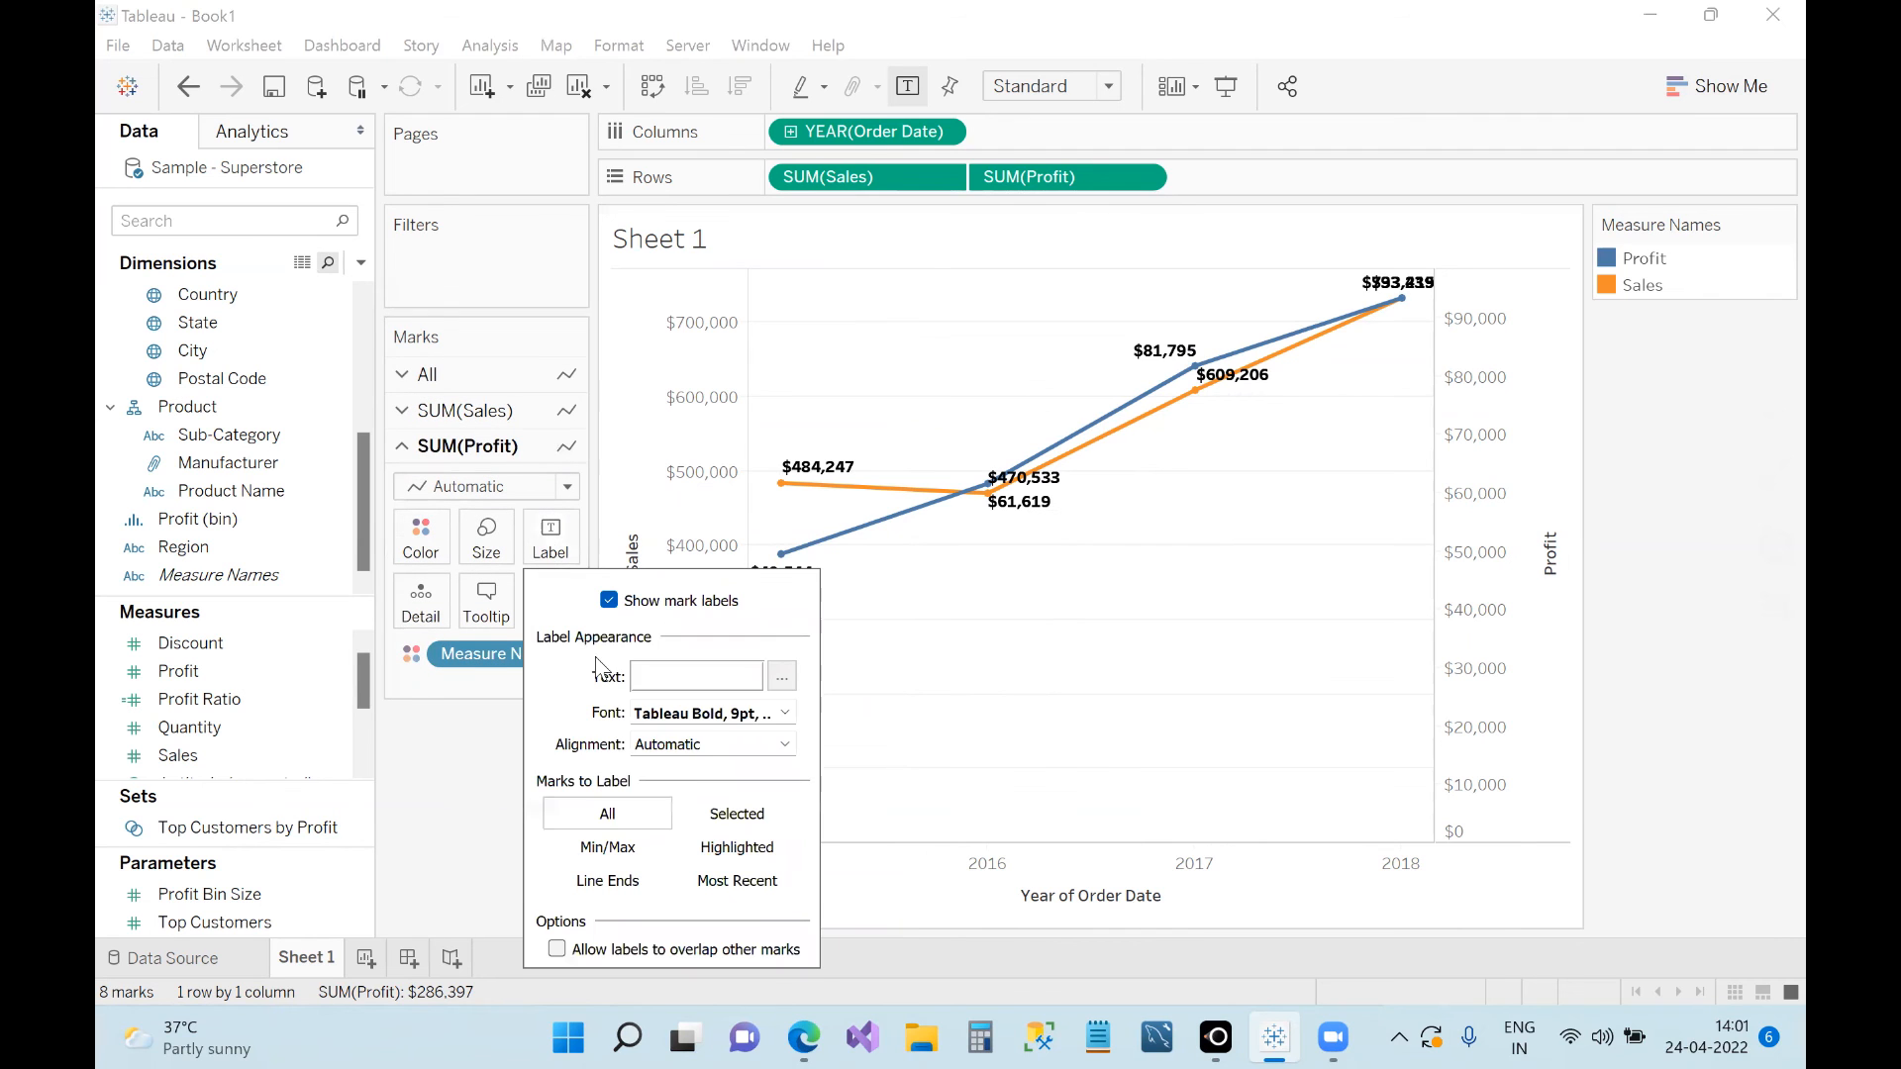
click(784, 744)
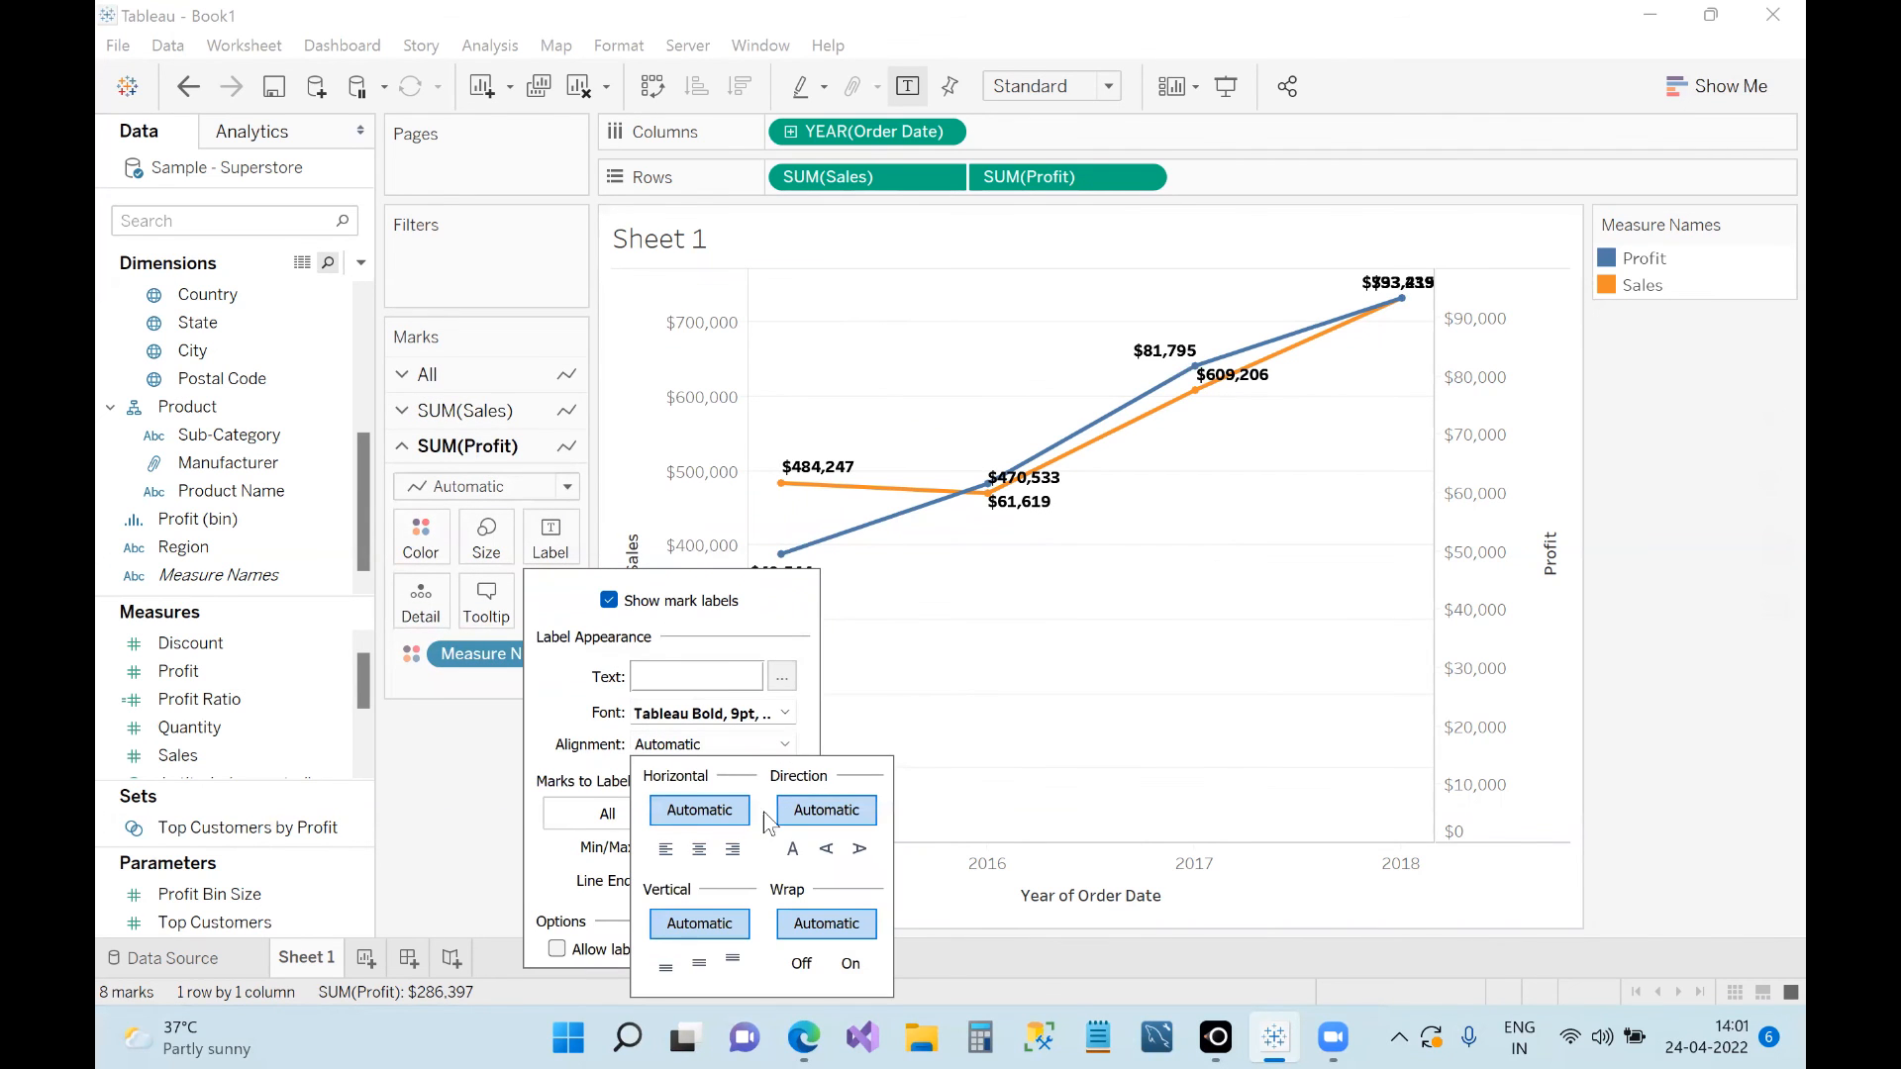
click(666, 849)
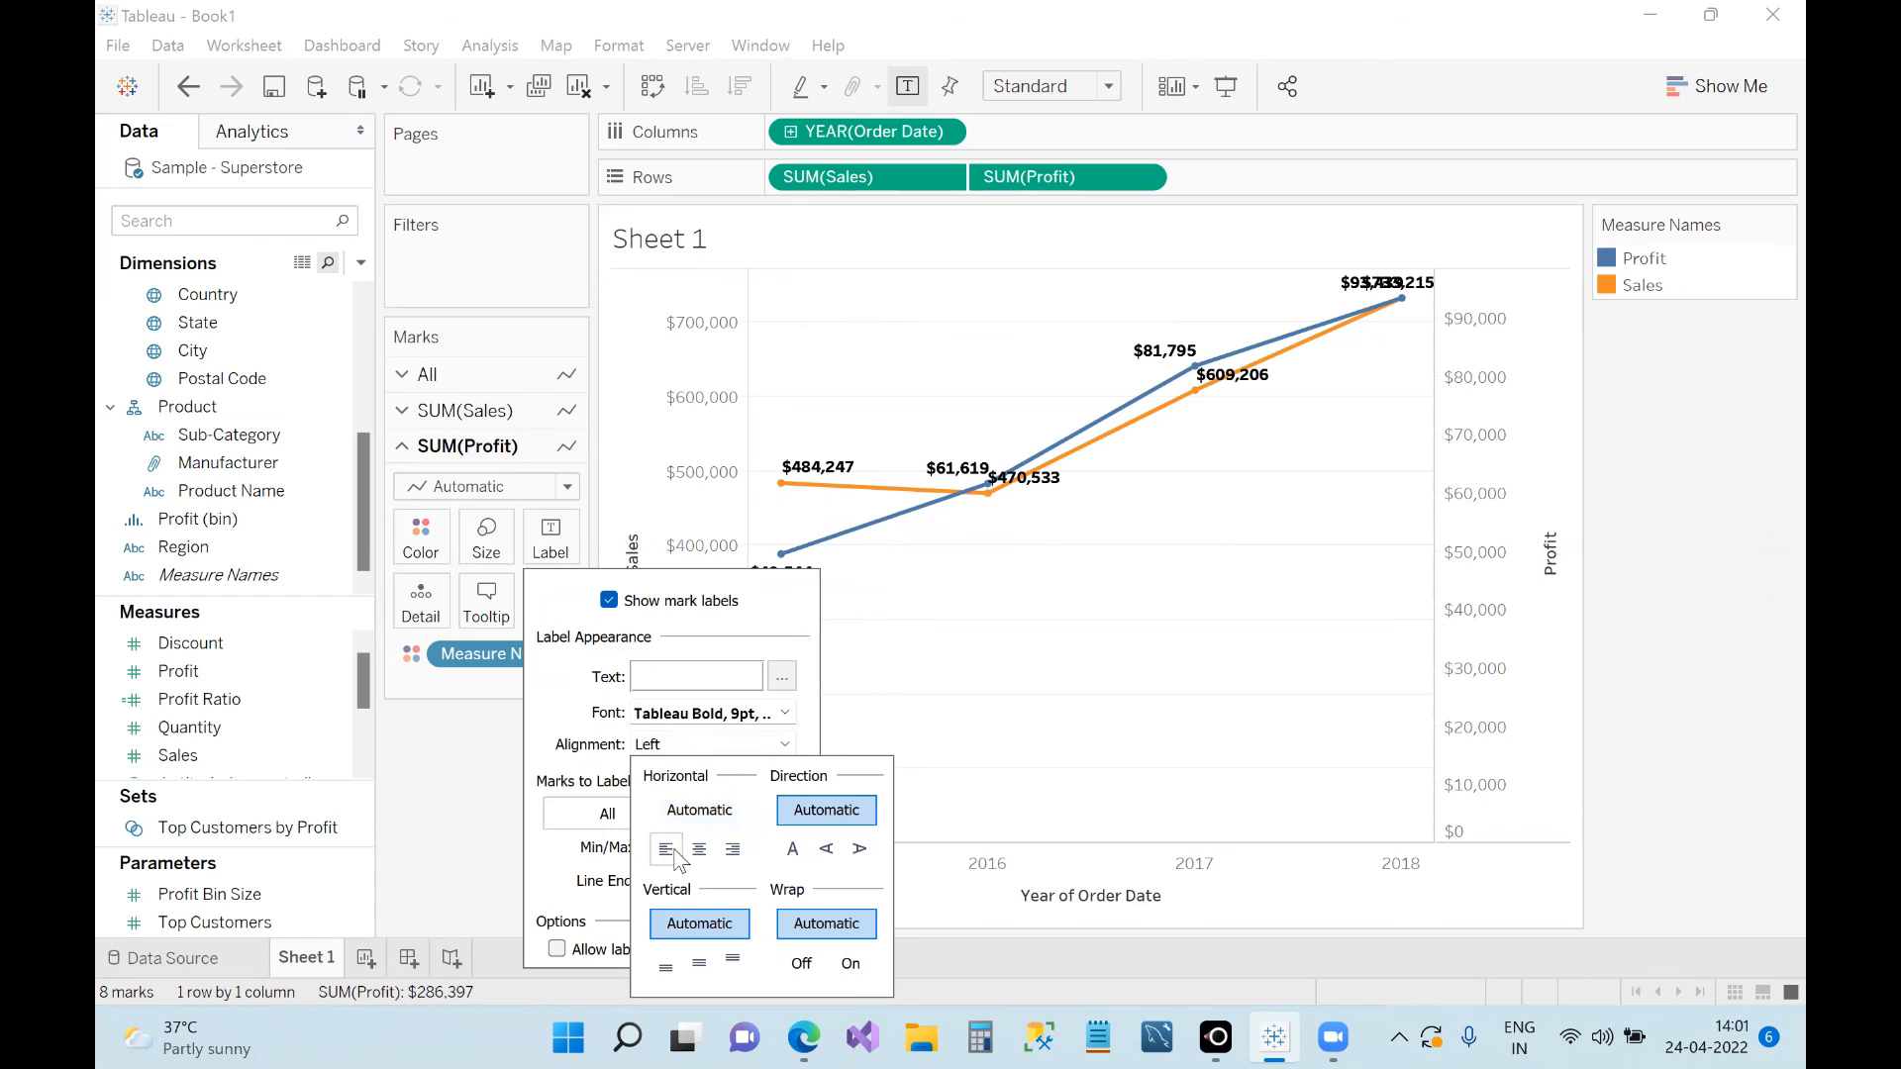
click(666, 963)
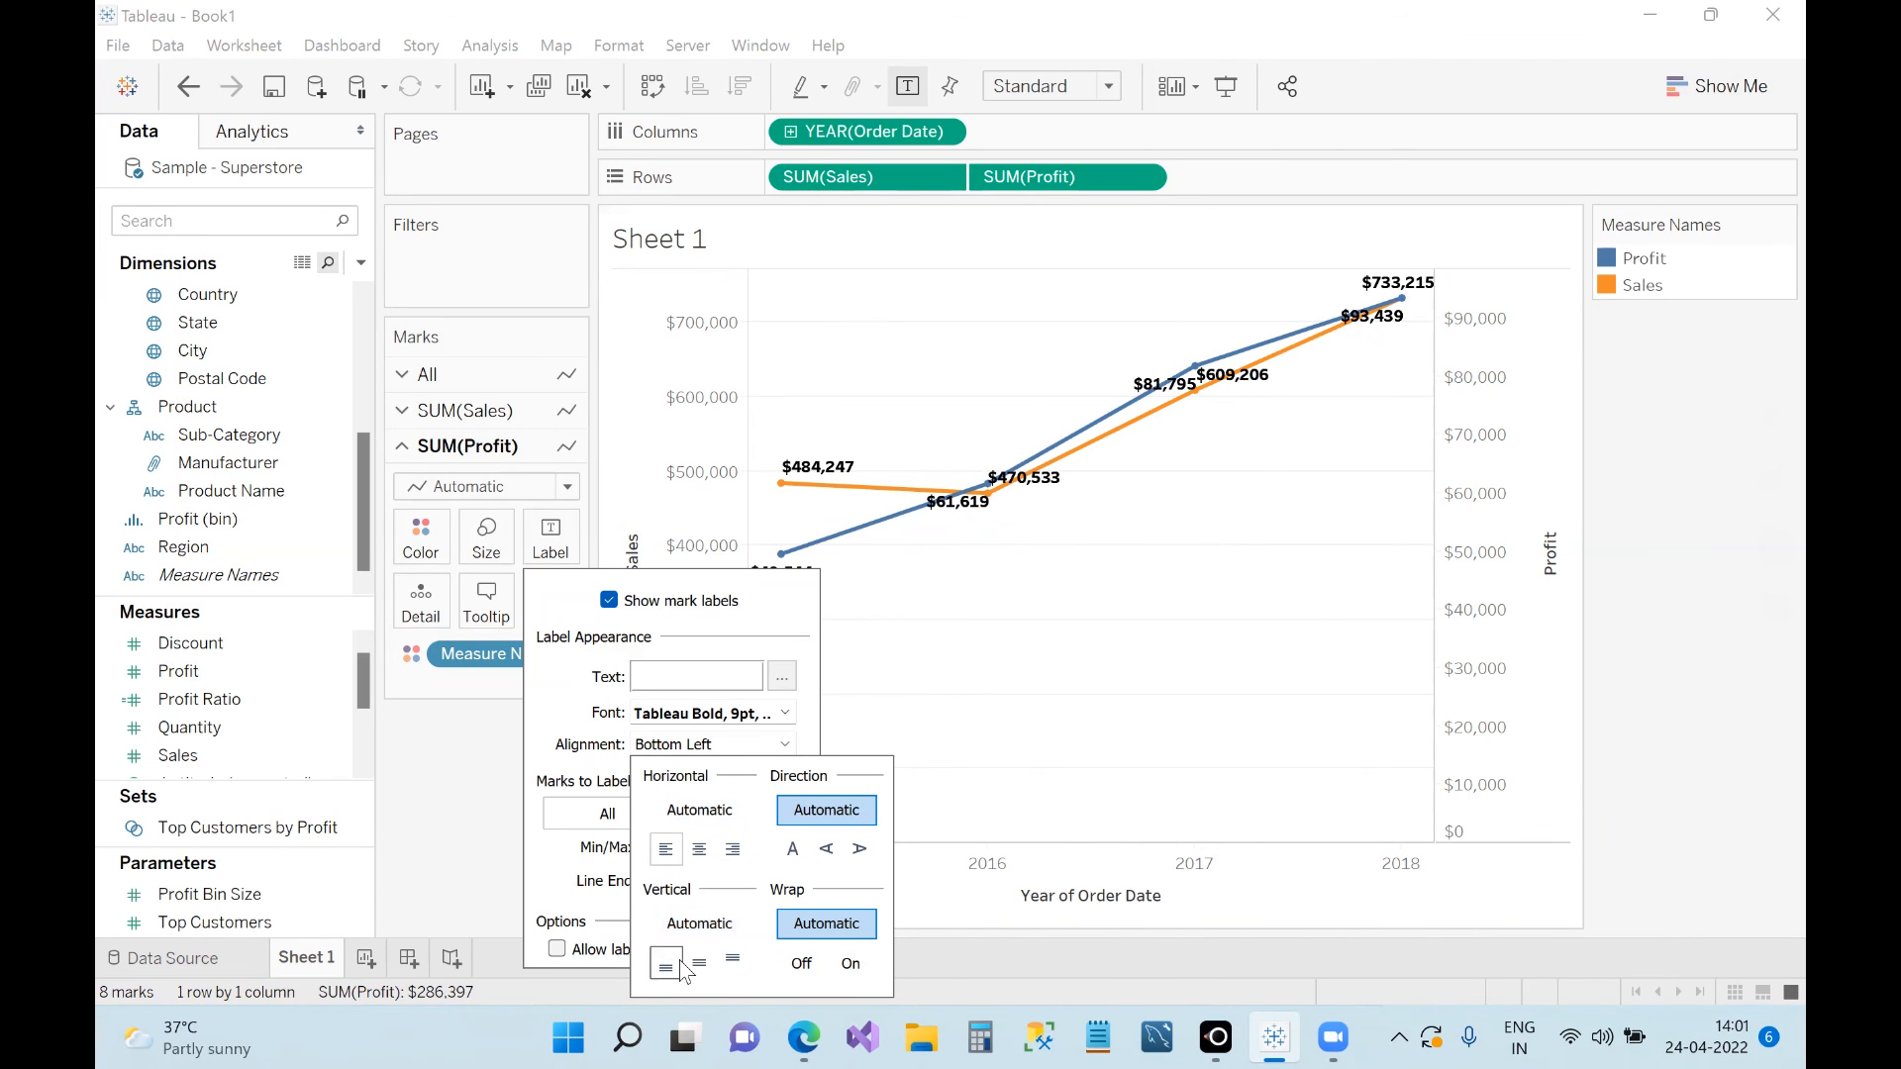
click(734, 960)
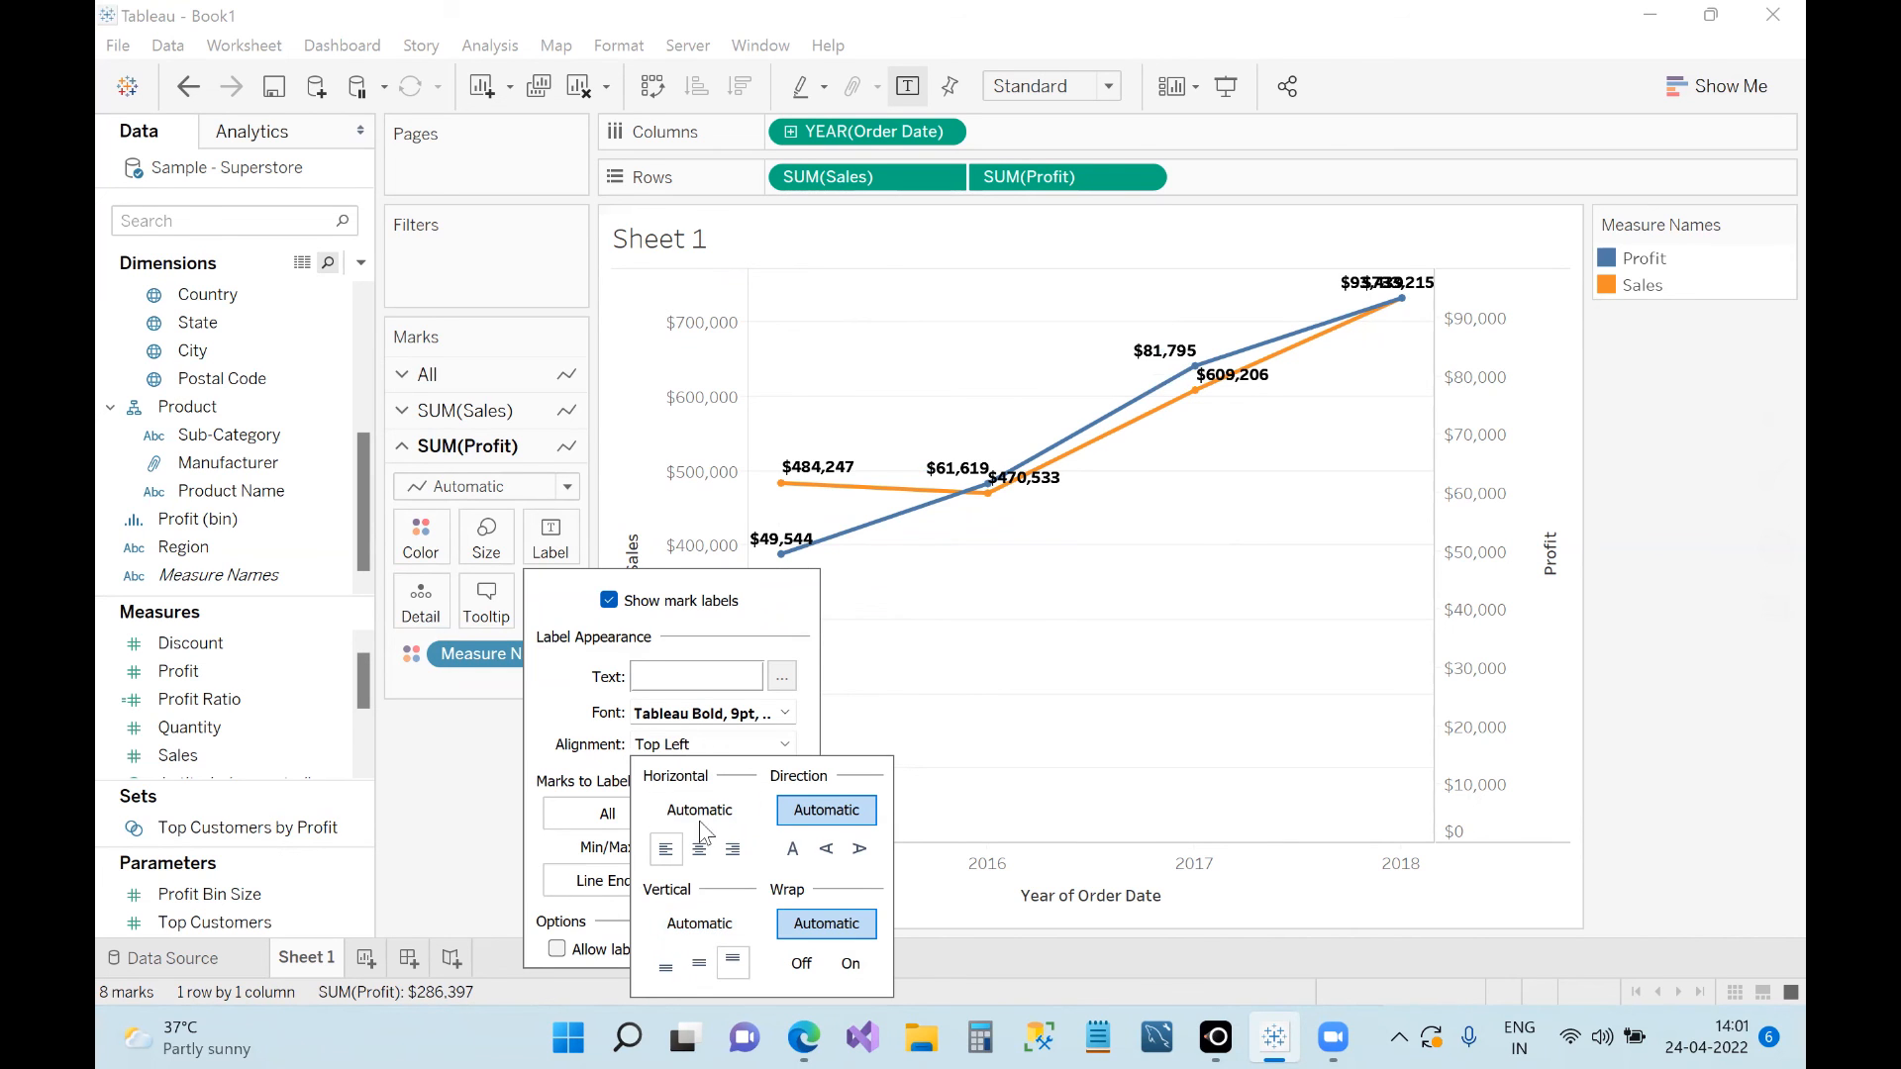
mouse_move(918, 510)
mouse_move(1394, 294)
click(457, 810)
mouse_move(1396, 295)
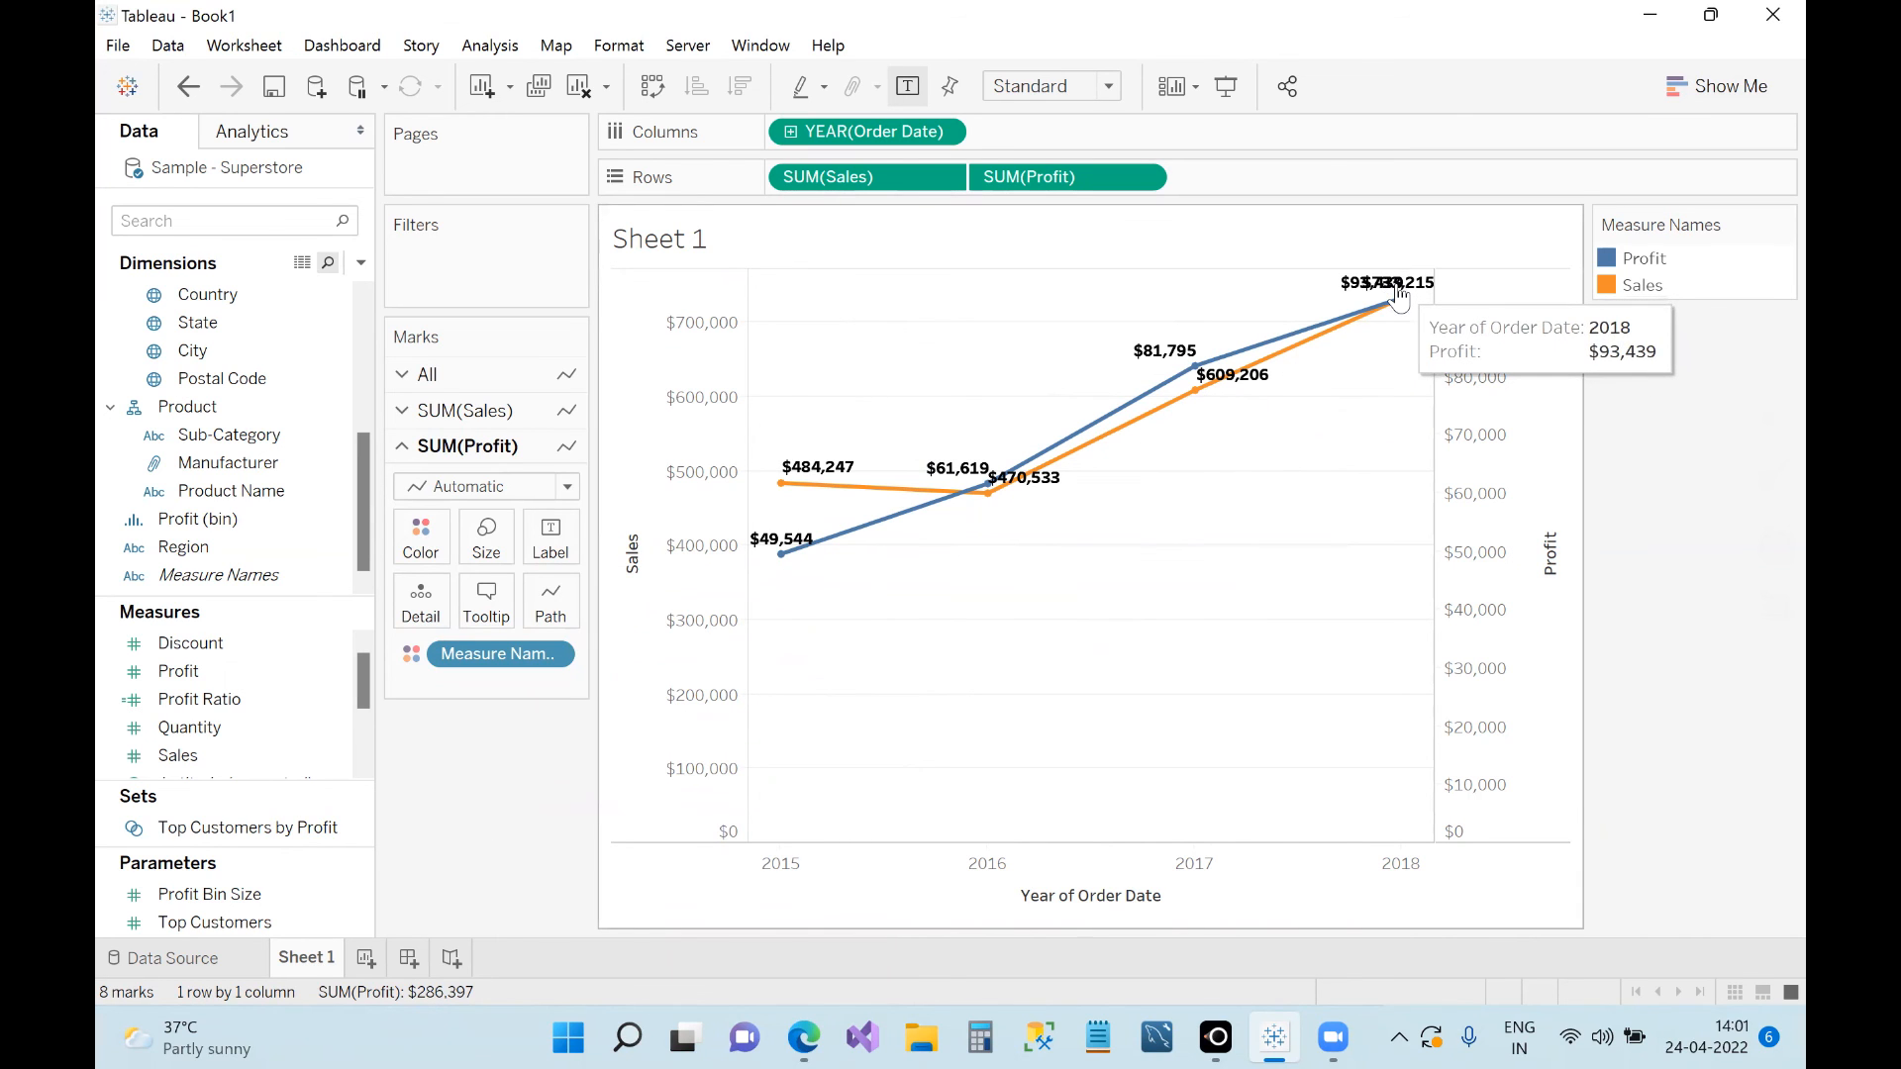
Step: Change the alignment of the Profit mark labels to horizontal left and vertical bottom
click(554, 554)
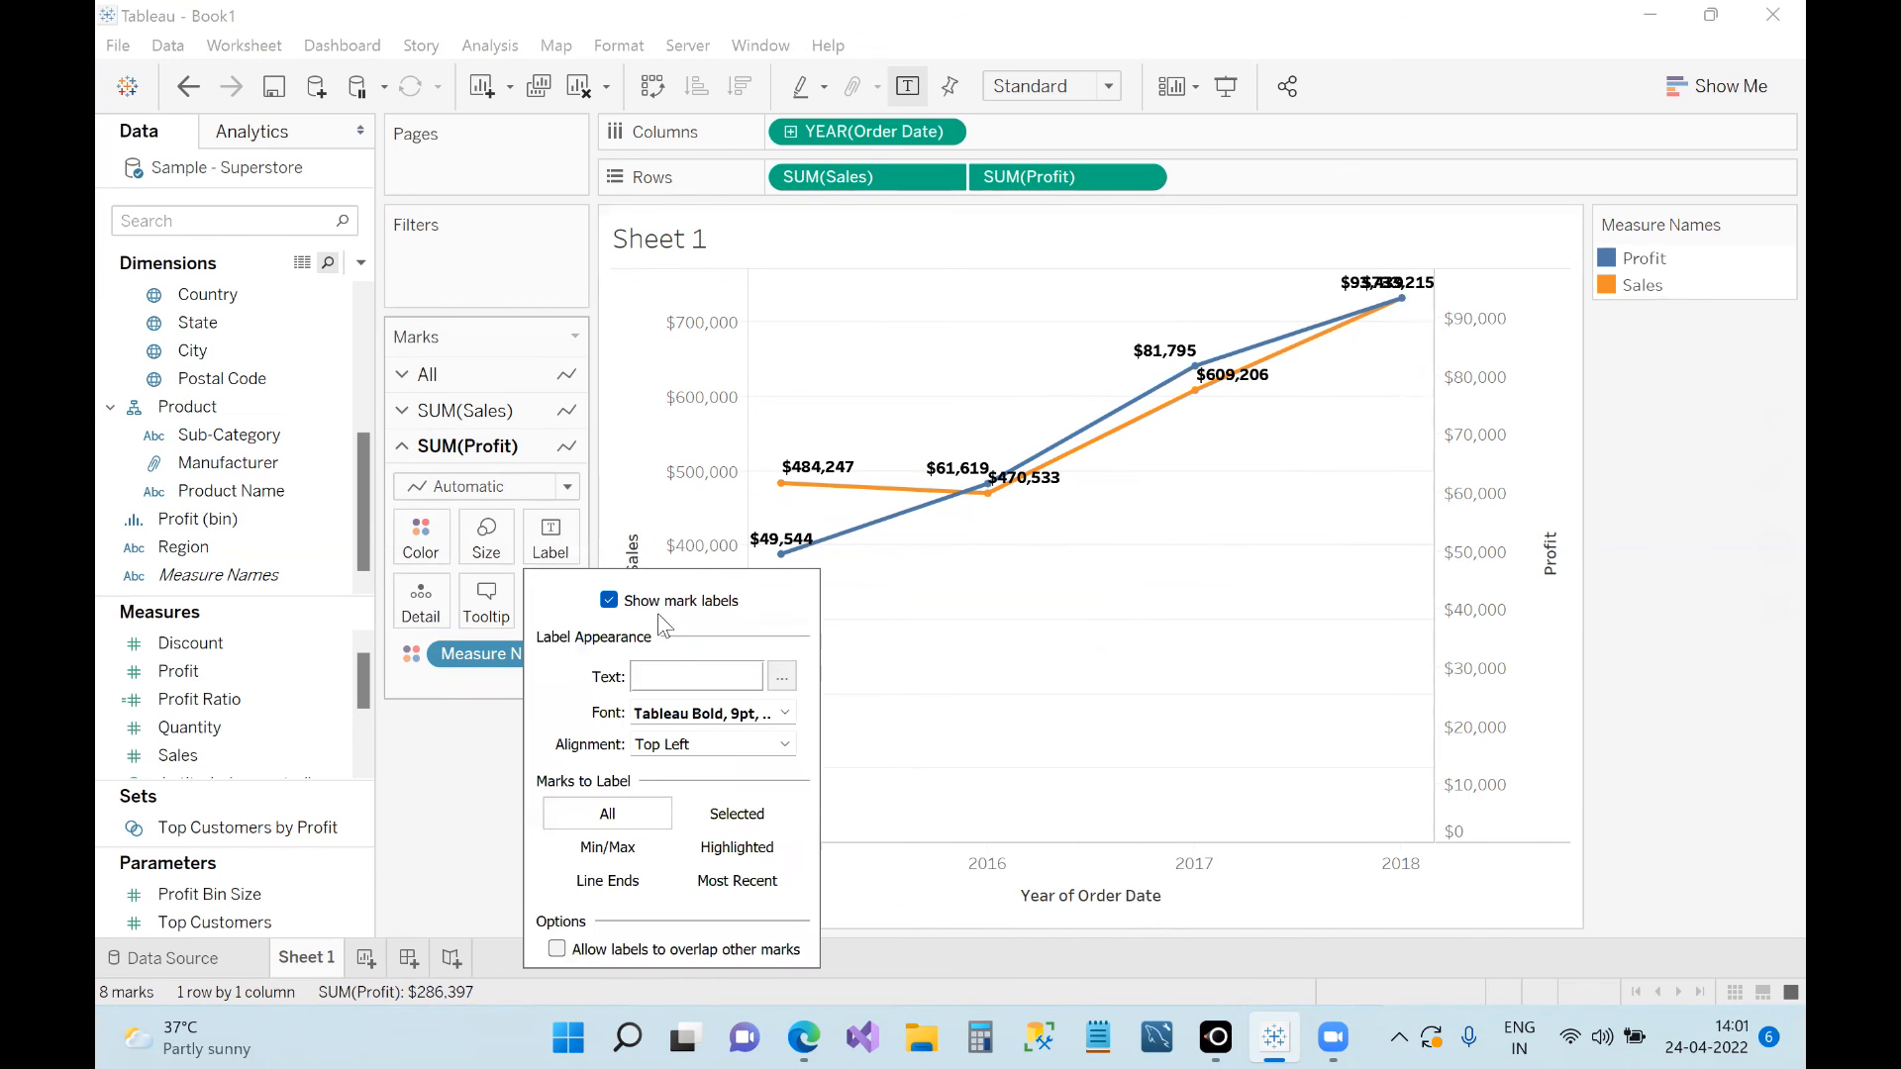
click(785, 744)
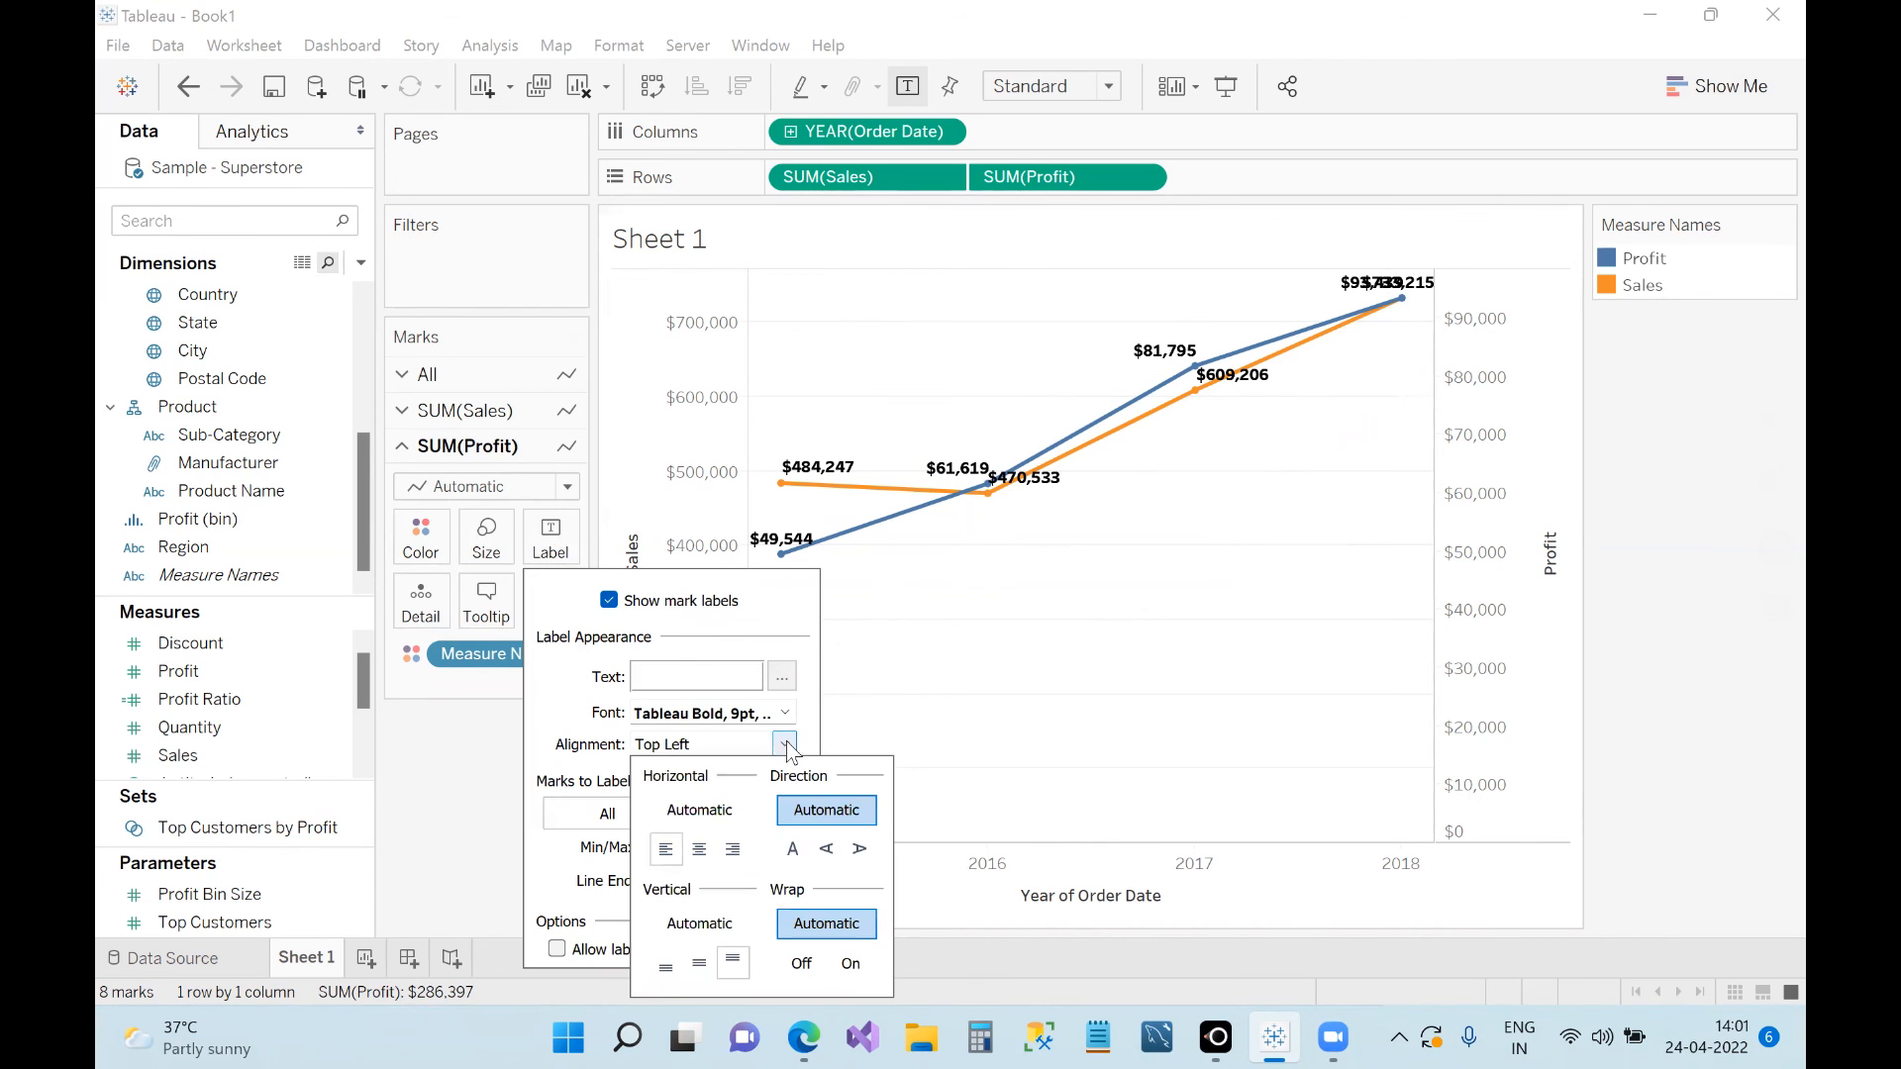
click(734, 850)
click(665, 849)
click(666, 963)
Step: Compare the text directions of the Profit mark labels and rotate them vertically to read upward
click(862, 851)
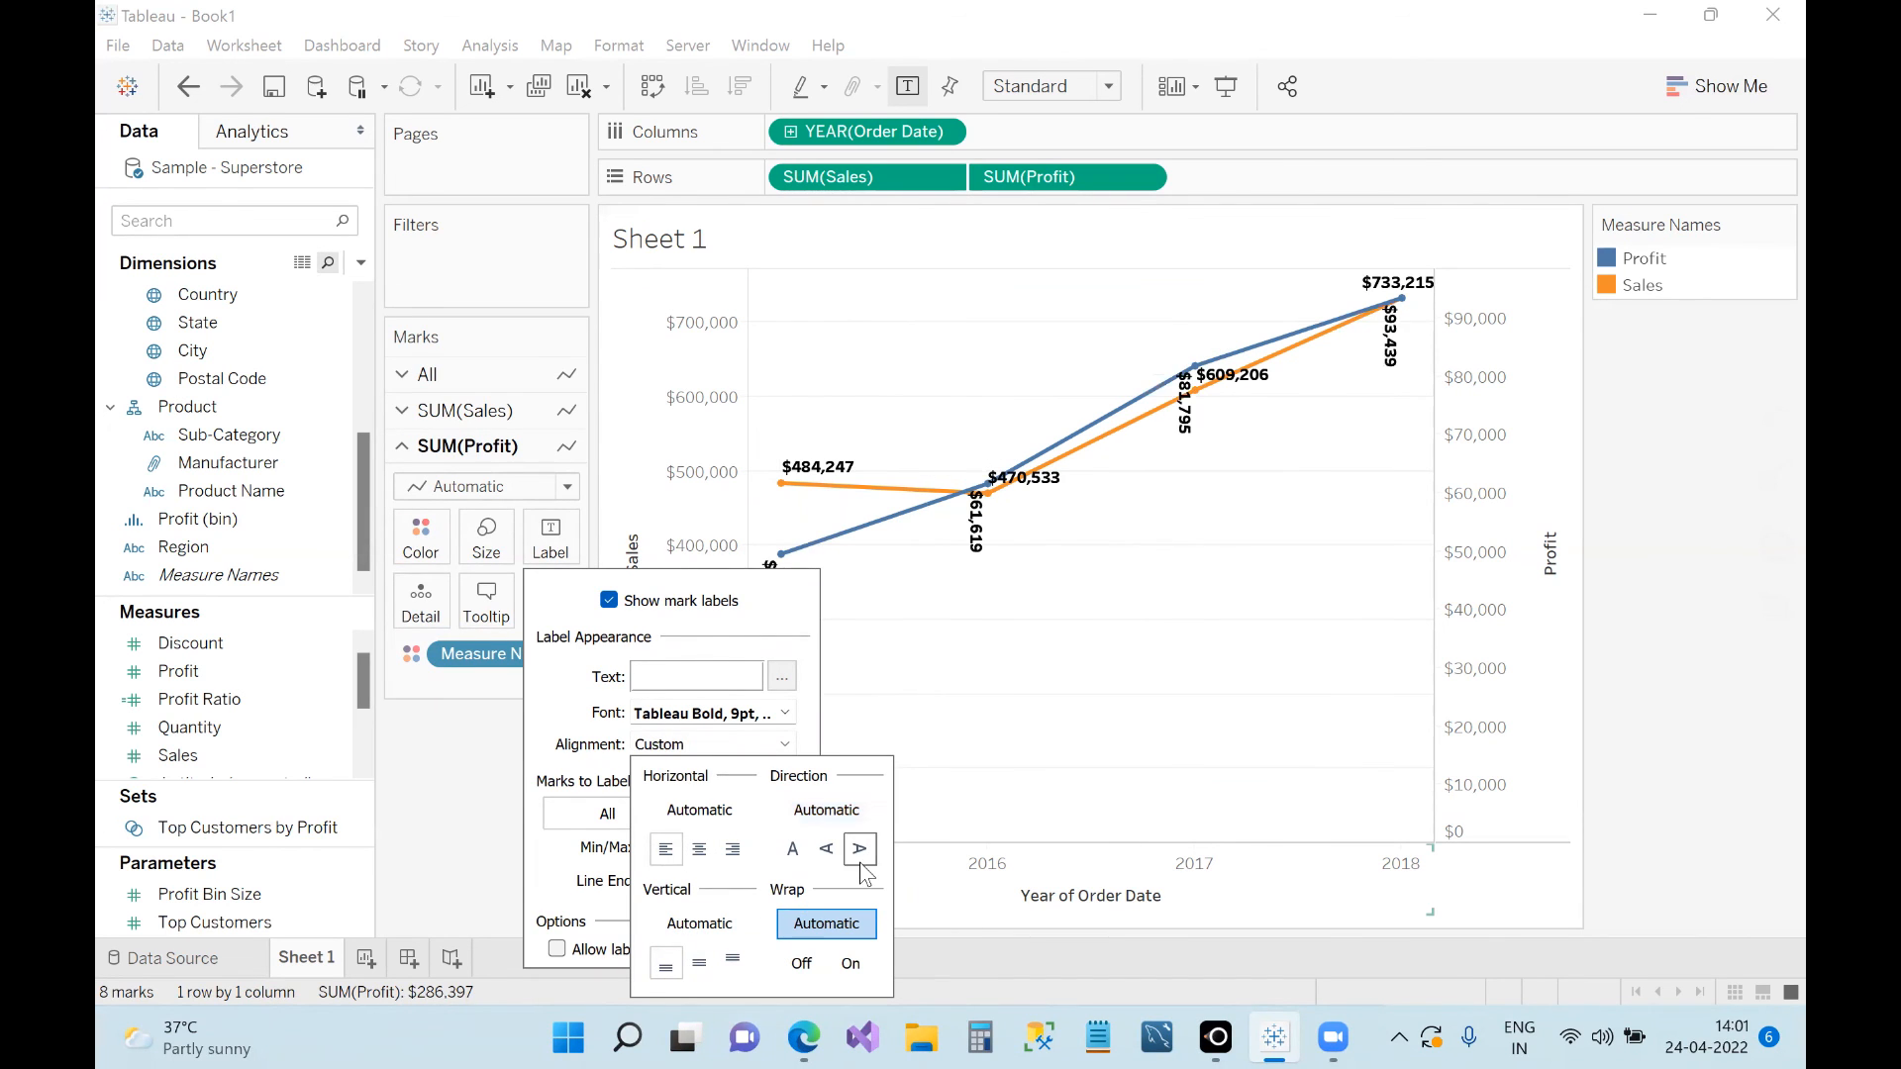
click(792, 852)
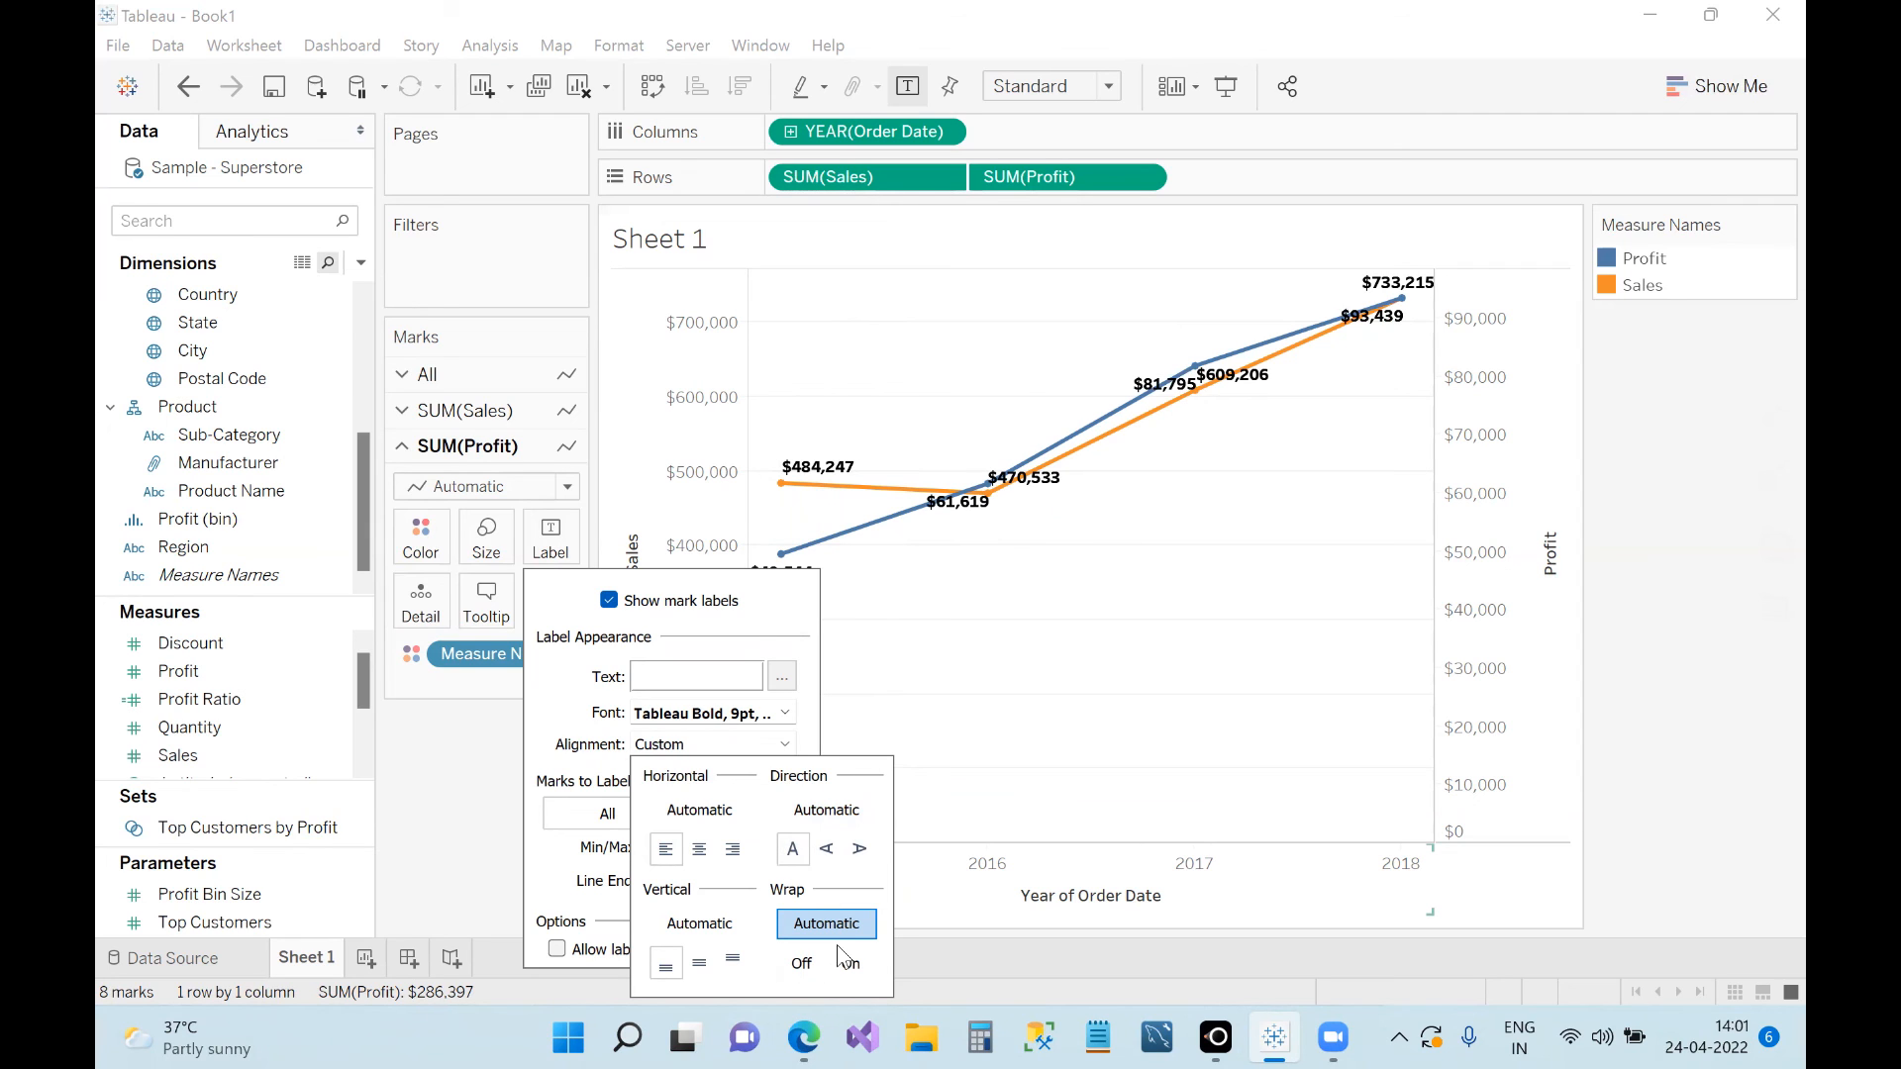
click(859, 852)
click(859, 851)
click(795, 854)
click(830, 850)
click(860, 852)
click(830, 854)
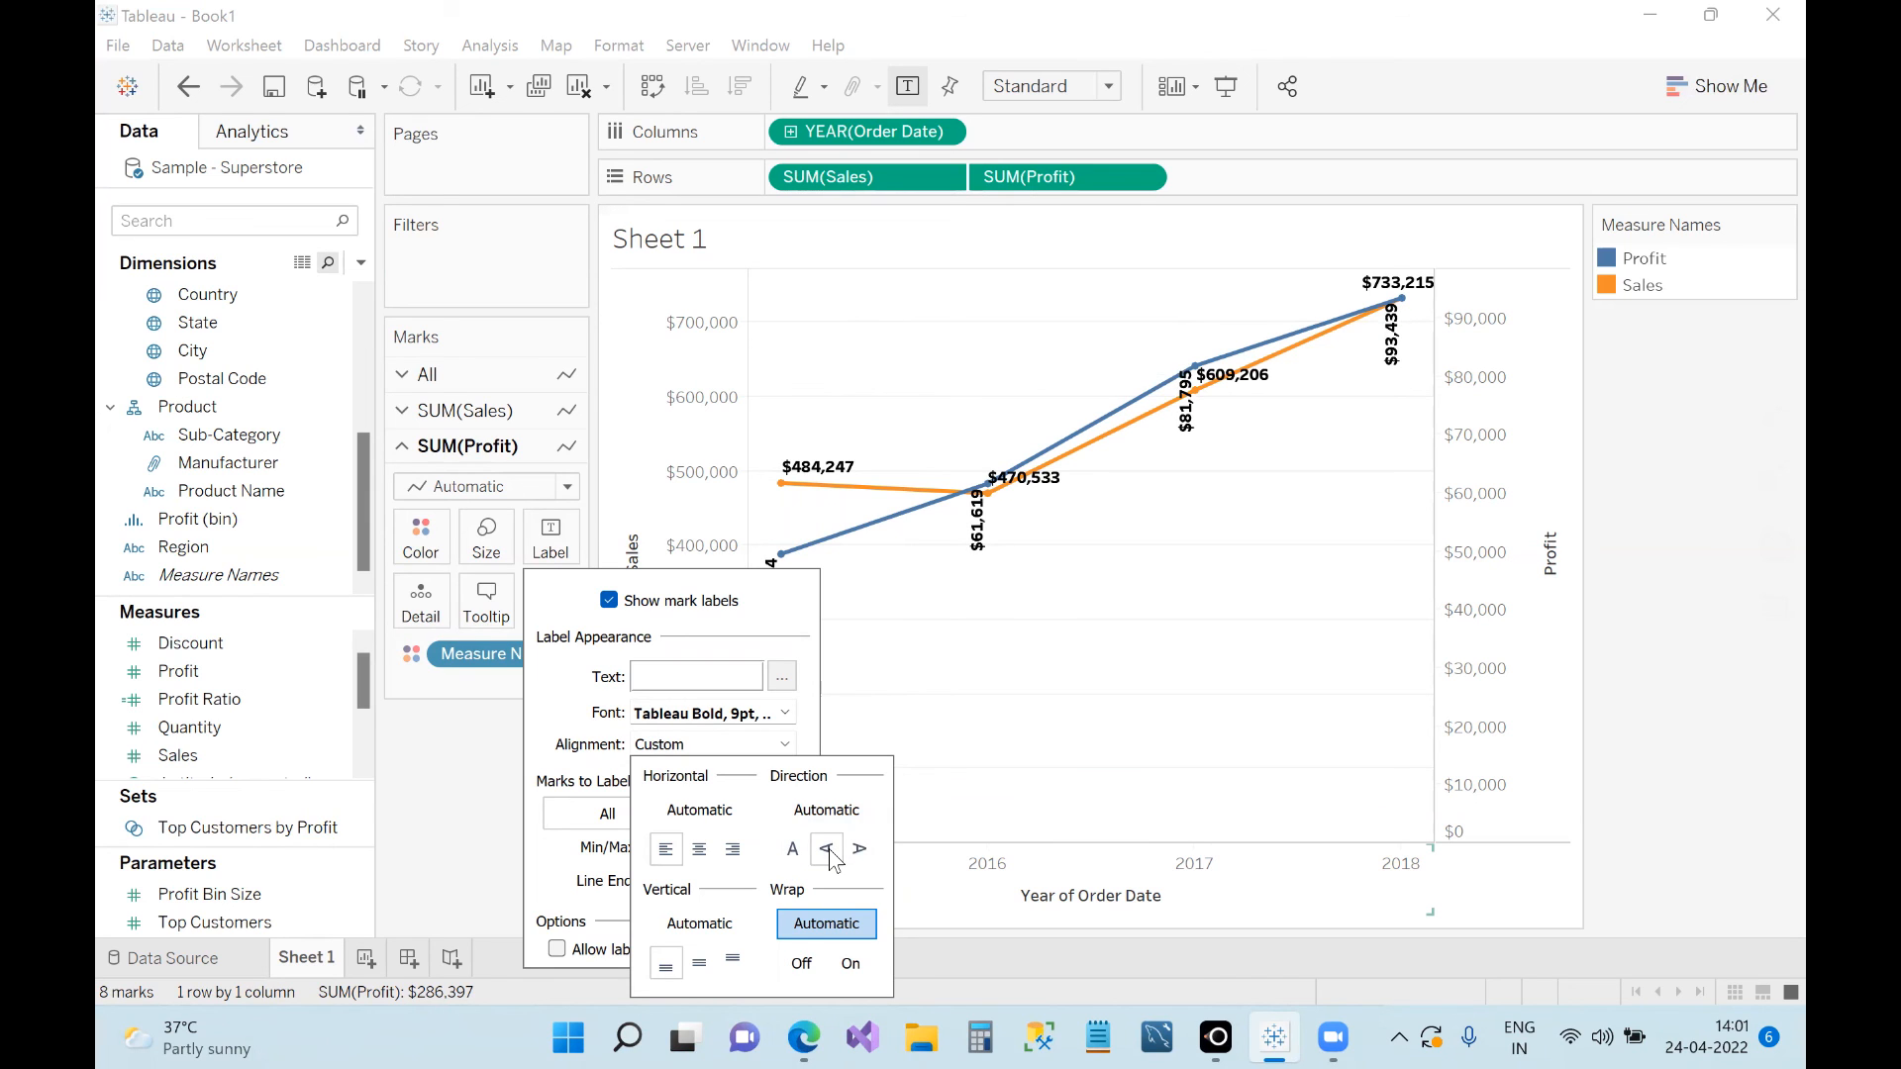
Step: Try top vertical alignment on the rotated Profit labels, then place them at vertical bottom and horizontal right
click(735, 960)
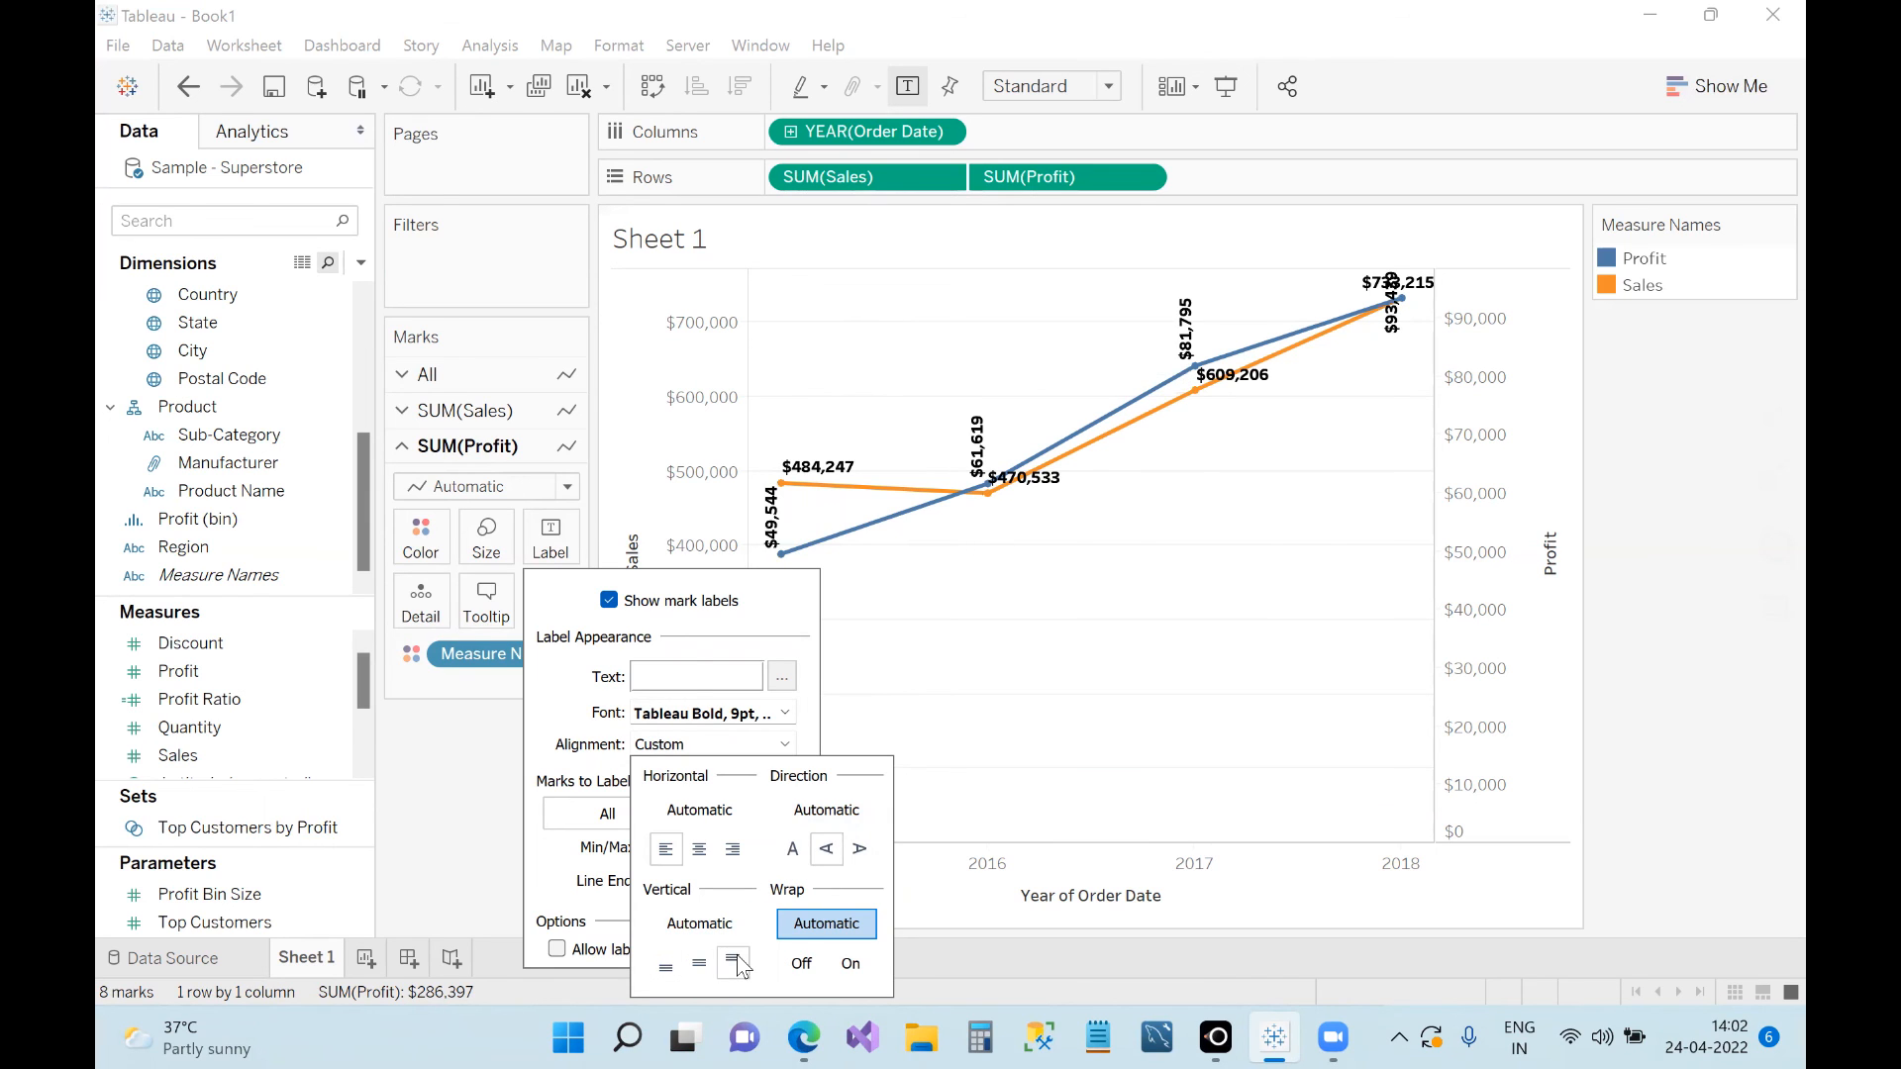
click(665, 963)
click(743, 861)
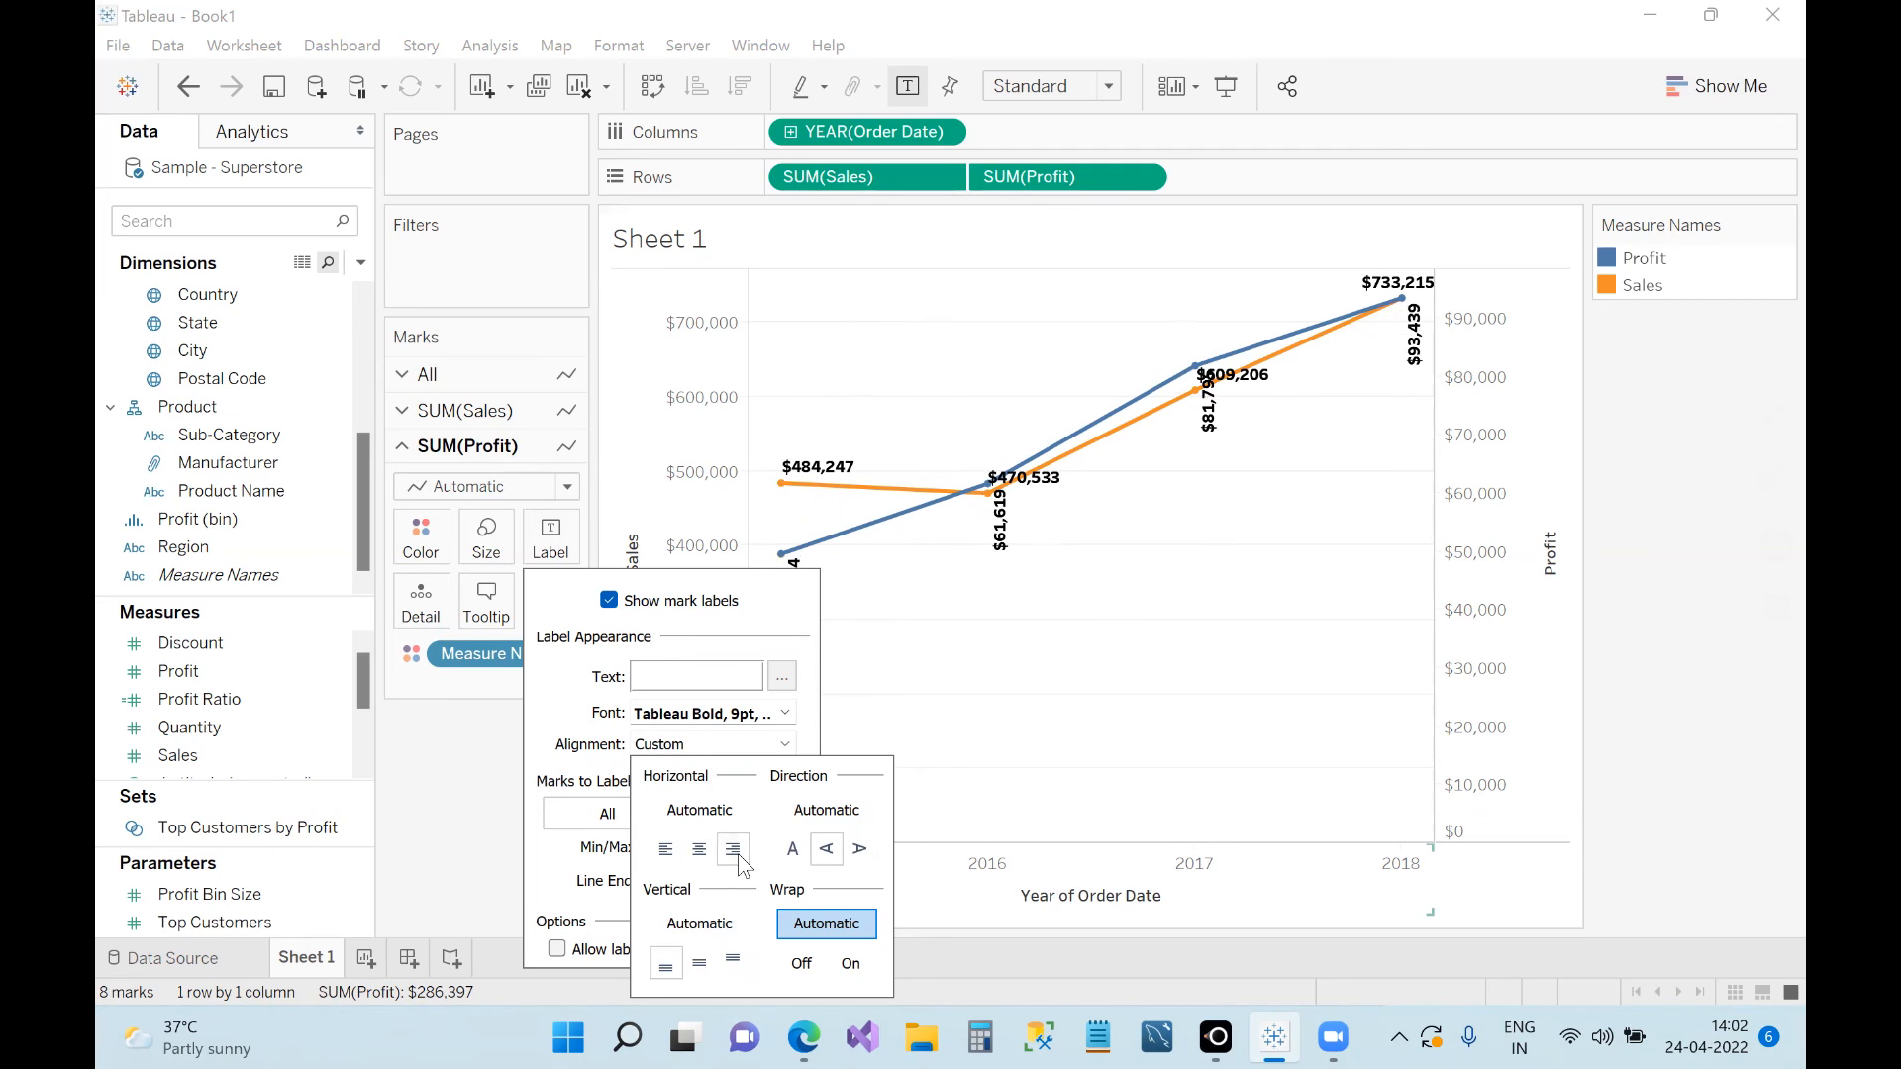